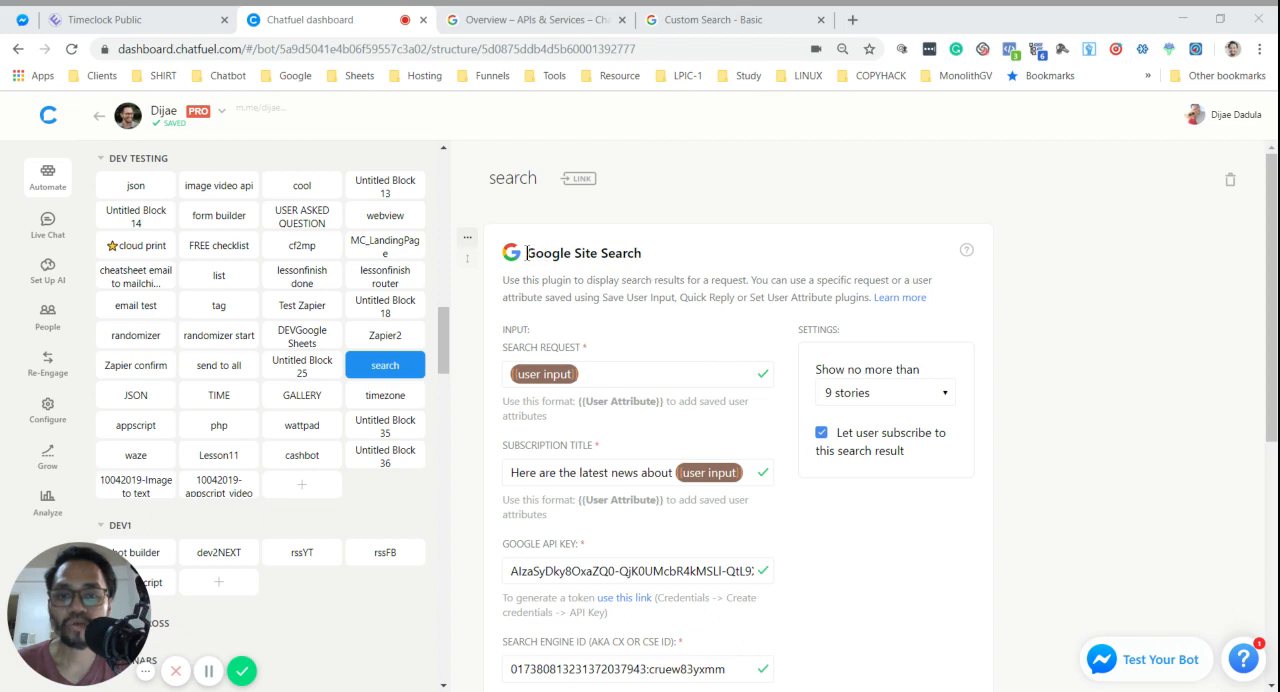
- Review the fields and settings of the existing Google Site Search card in the search block
left_click_drag(529, 253, 644, 255)
left_click(668, 252)
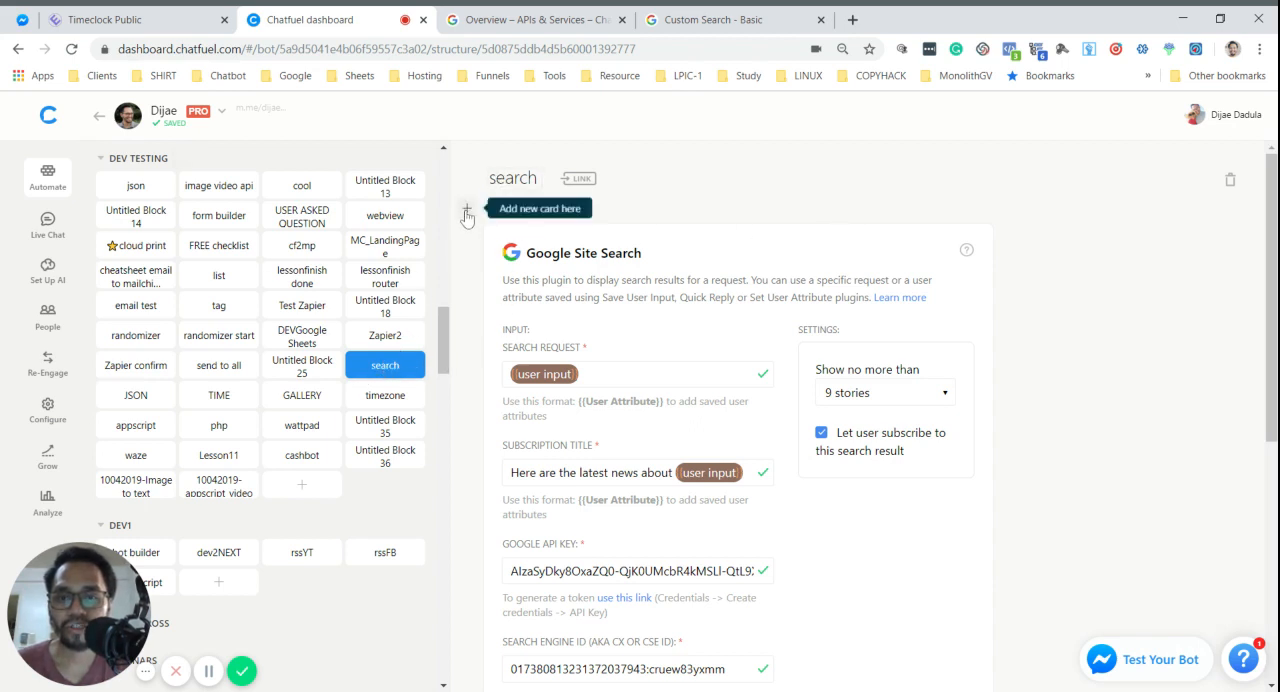
scroll(1058, 397, "down", 5)
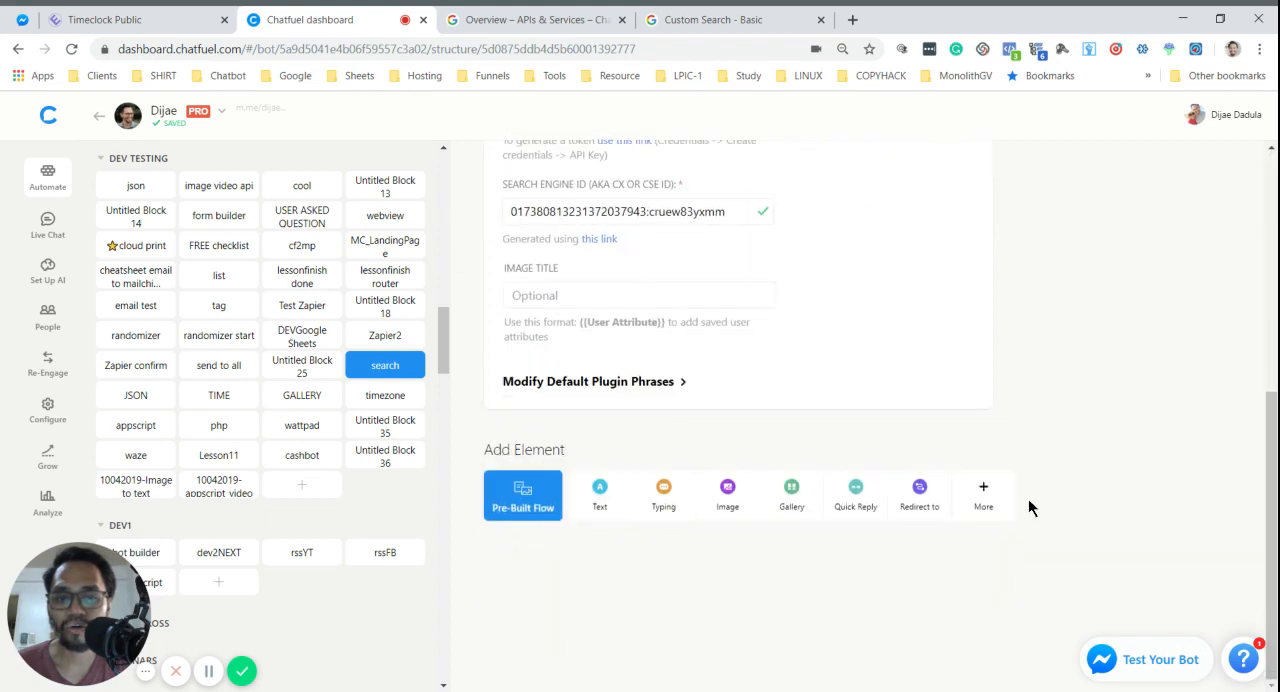
scroll(986, 294, "up", 5)
scroll(900, 391, "down", 3)
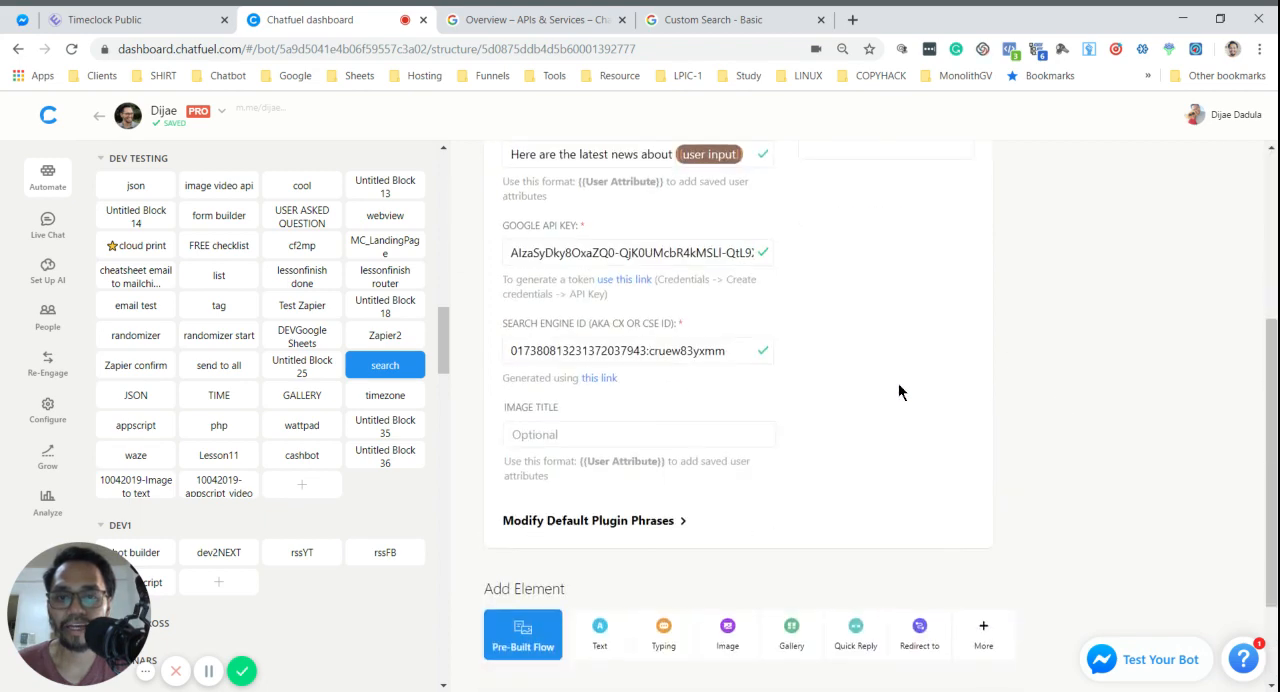
scroll(898, 391, "up", 3)
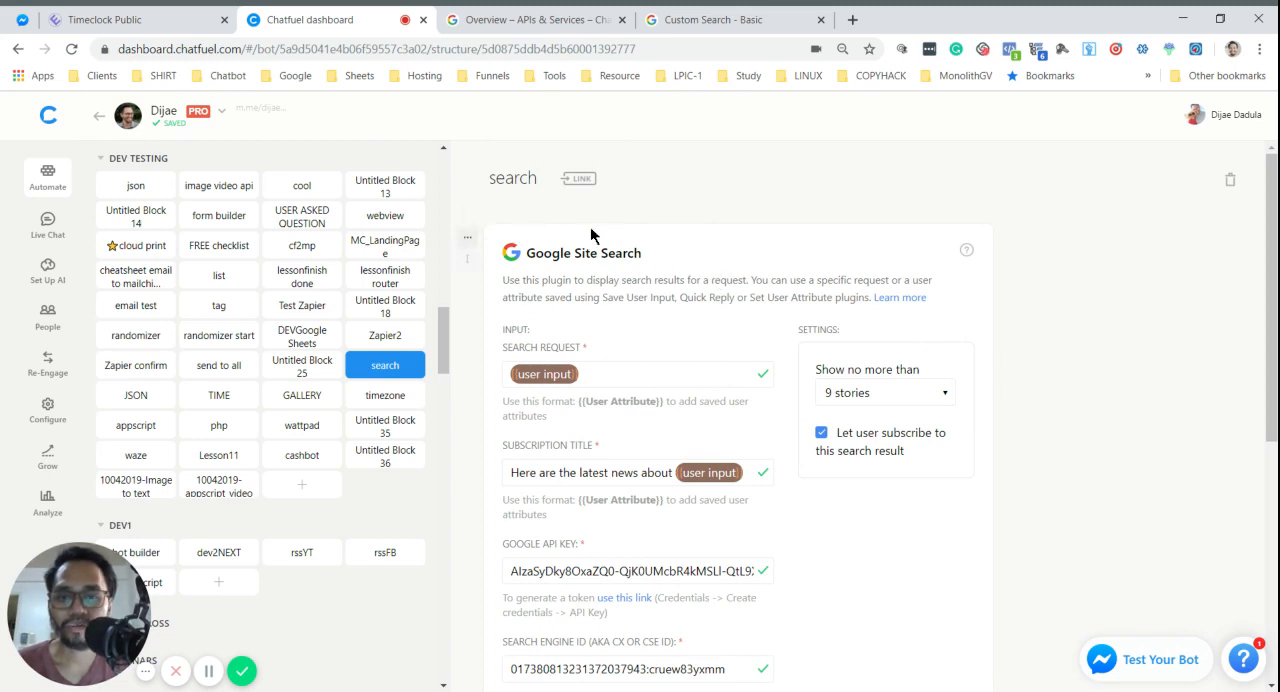
- Add another Google Site Search plugin below the existing card in the search block
scroll(900, 301, "down", 1)
scroll(900, 301, "down", 5)
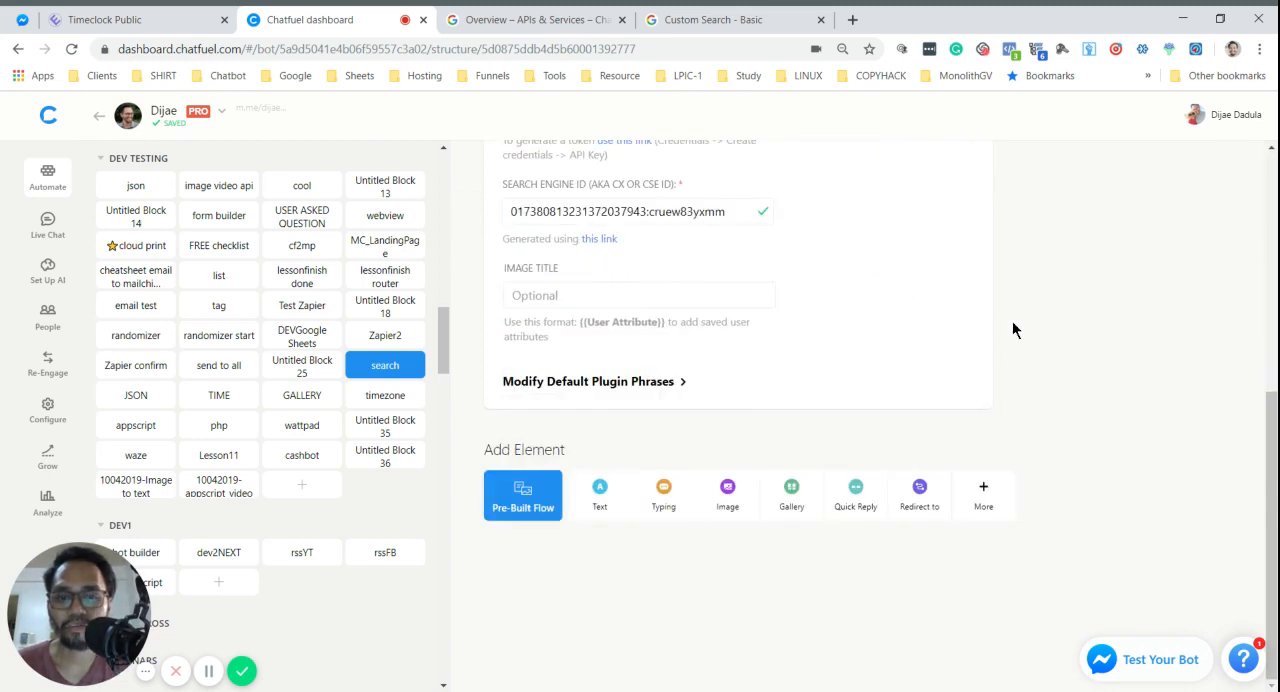
left_click(987, 507)
scroll(636, 440, "down", 2)
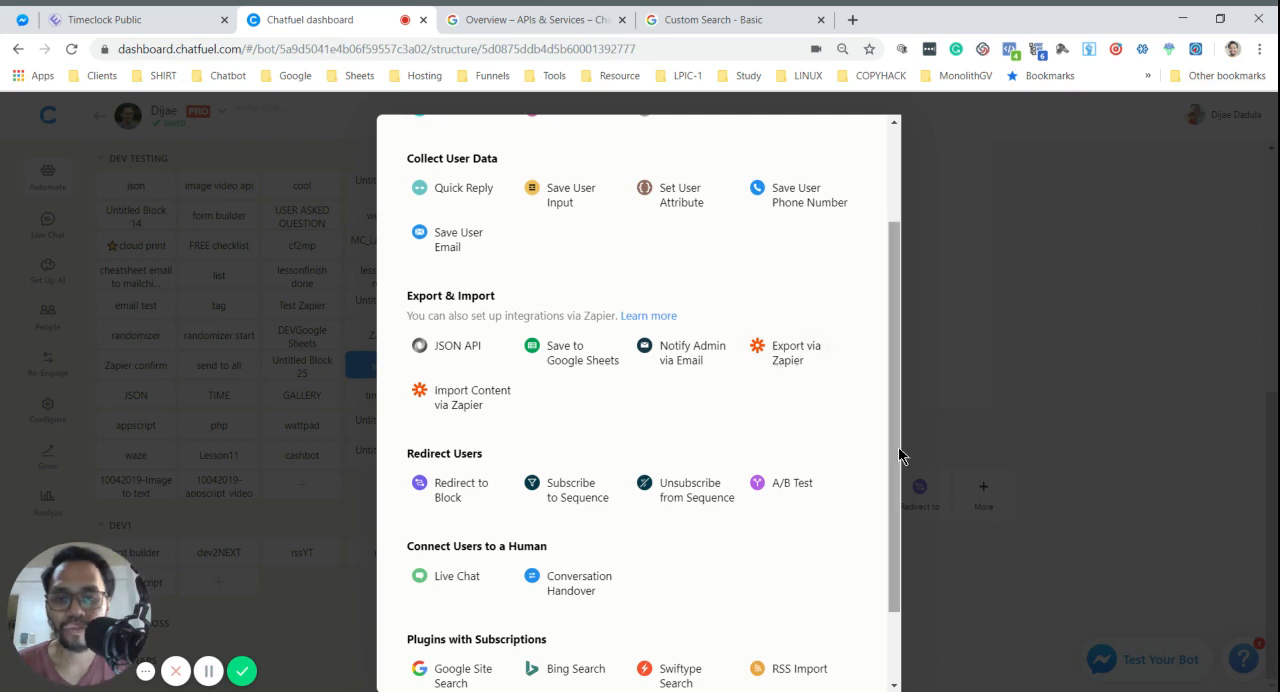
left_click_drag(898, 455, 886, 552)
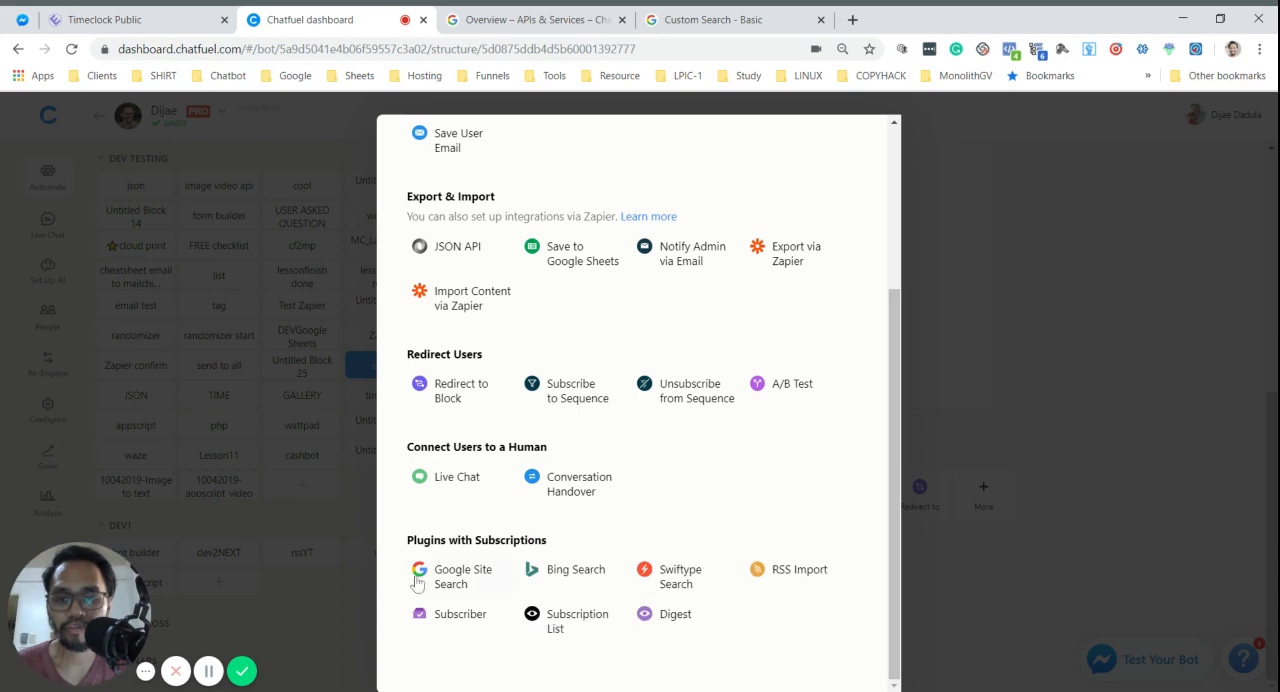
left_click(522, 560)
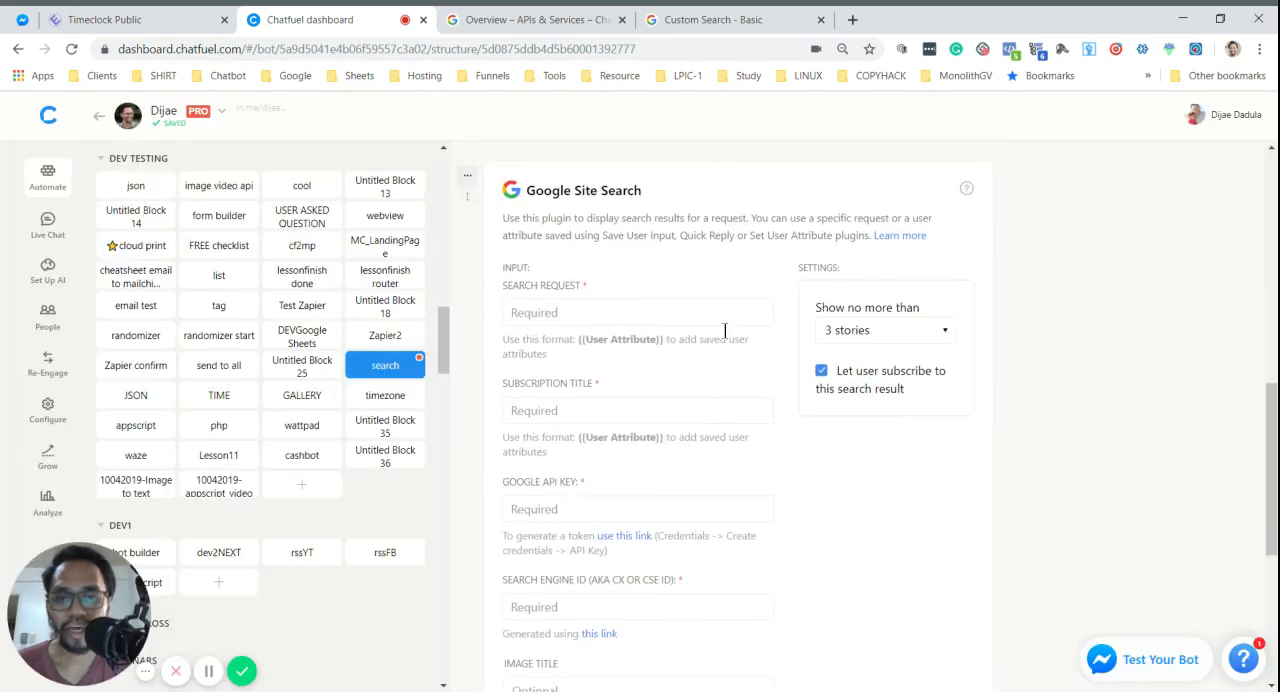
- Compare the new Google Site Search card's empty fields with the configured card, focusing on the Search Request field
scroll(749, 331, "down", 2)
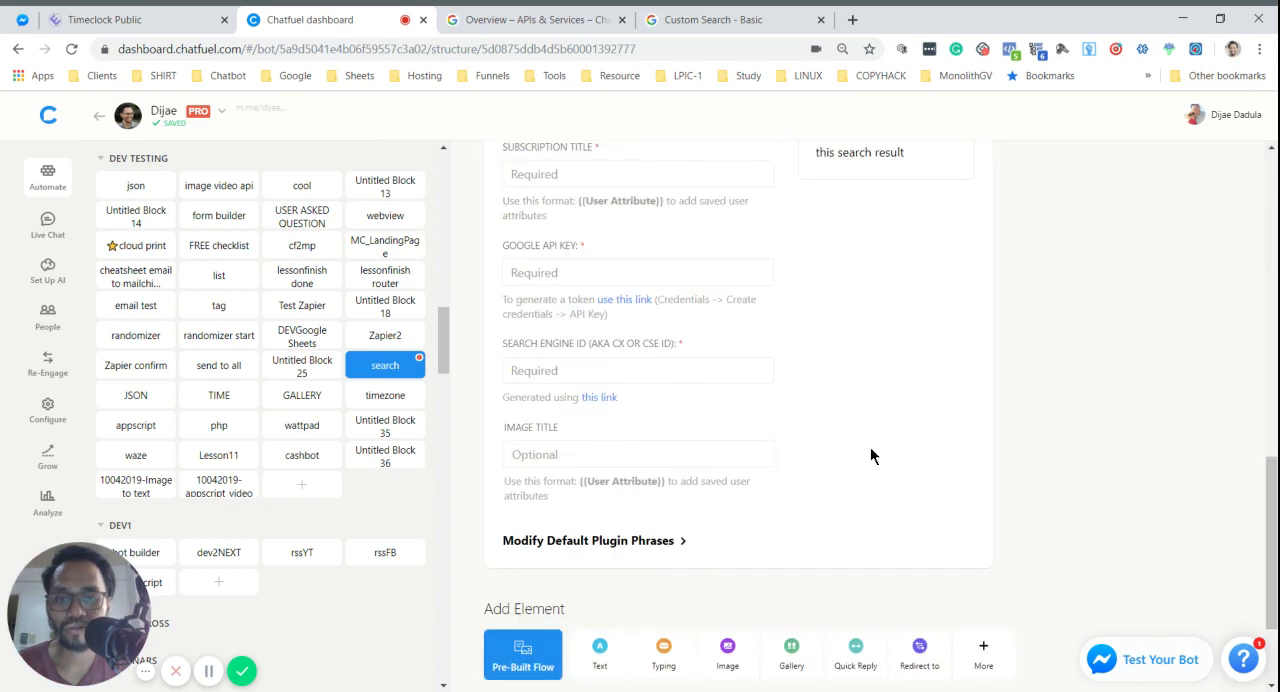
scroll(868, 437, "up", 3)
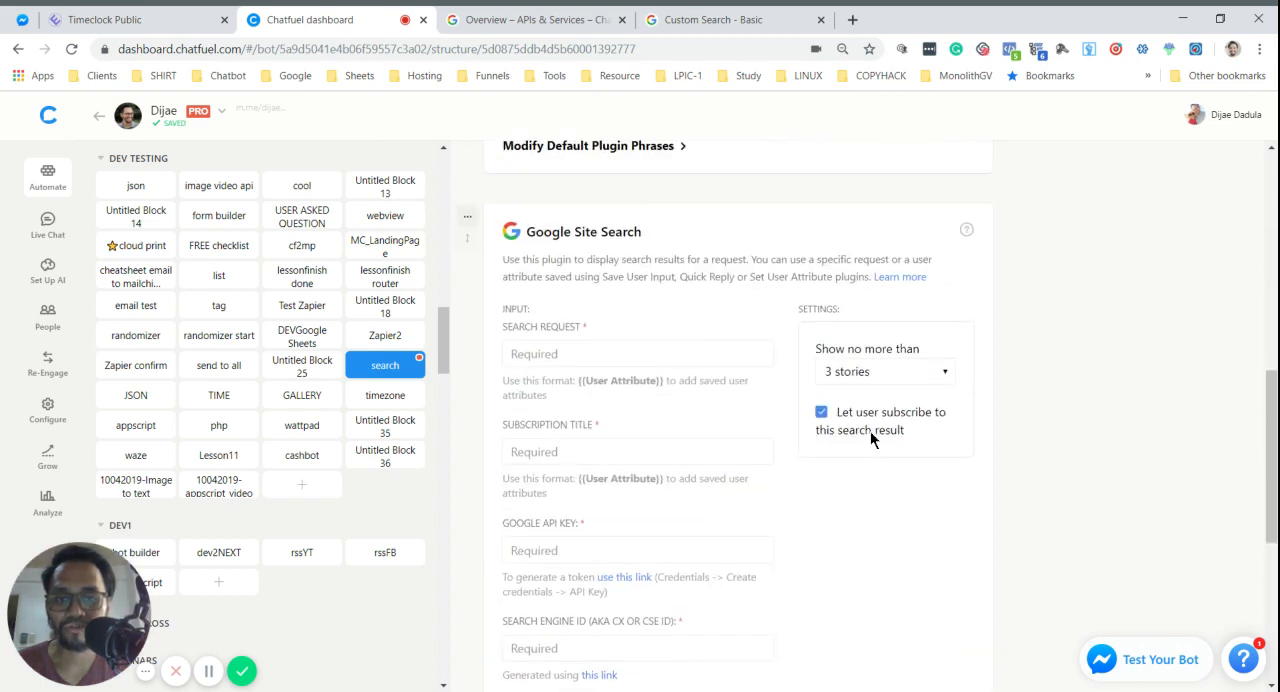
left_click(549, 357)
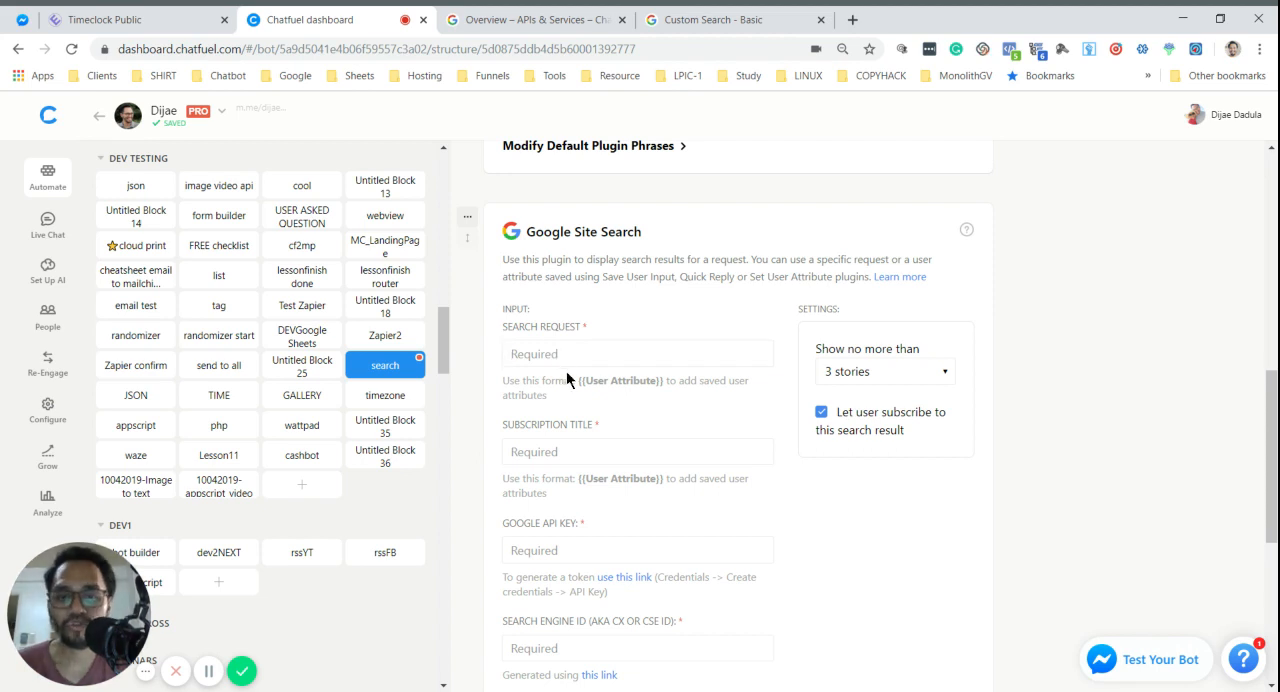
scroll(650, 330, "up", 5)
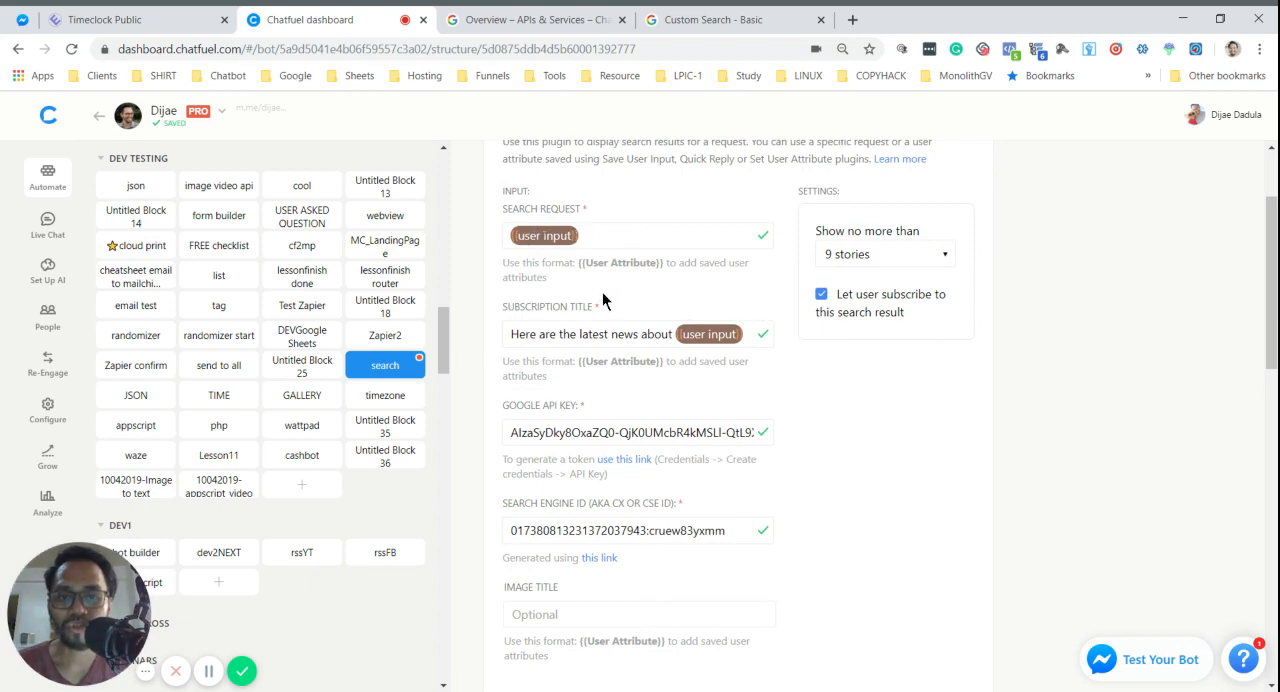
scroll(602, 292, "down", 10)
scroll(674, 417, "up", 12)
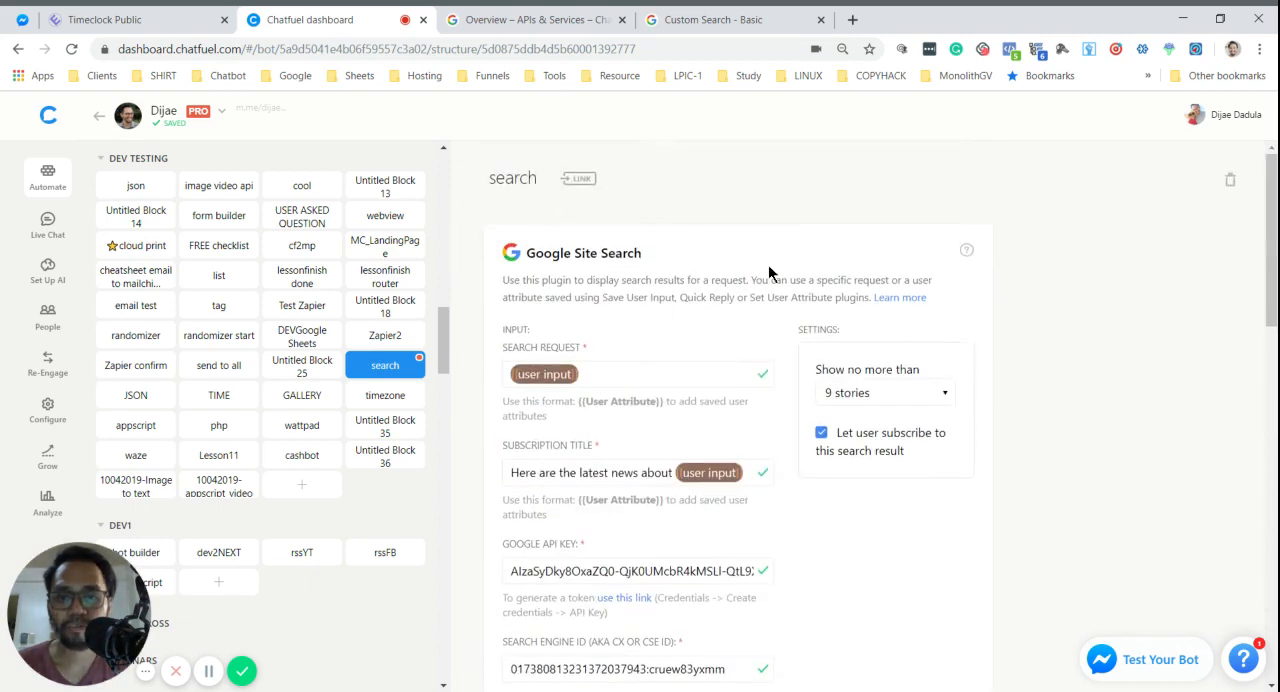
scroll(680, 380, "down", 8)
left_click(582, 356)
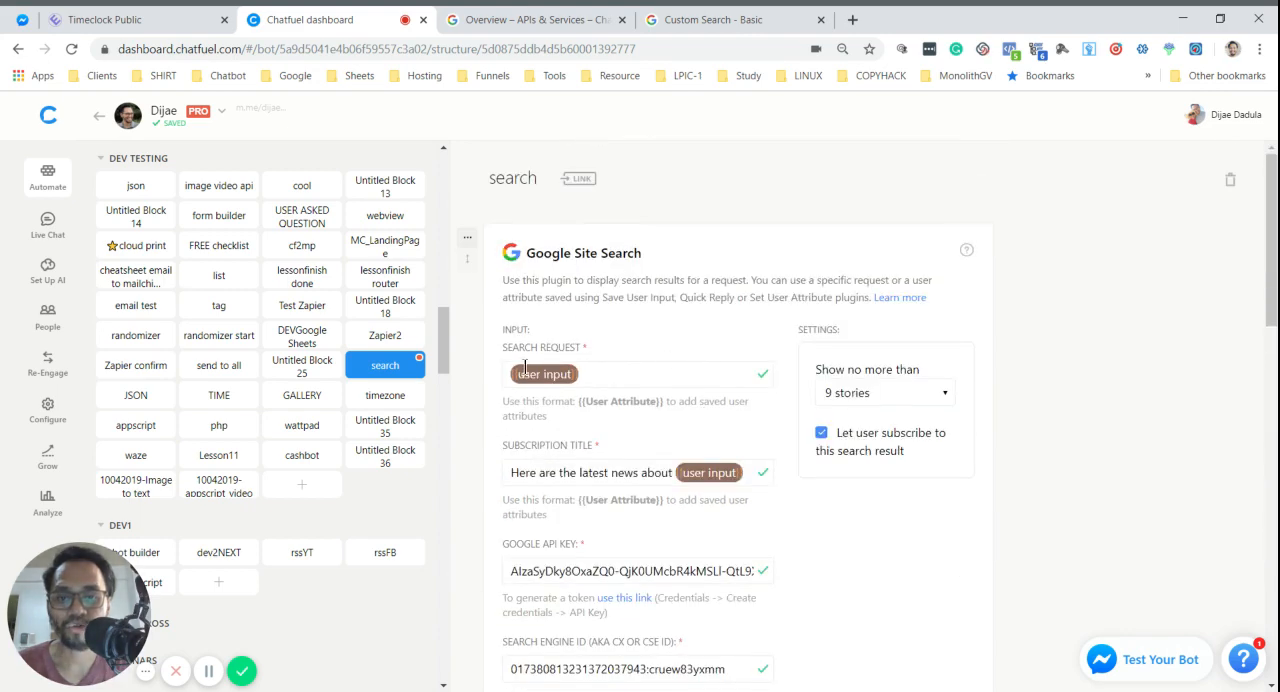
scroll(563, 386, "down", 6)
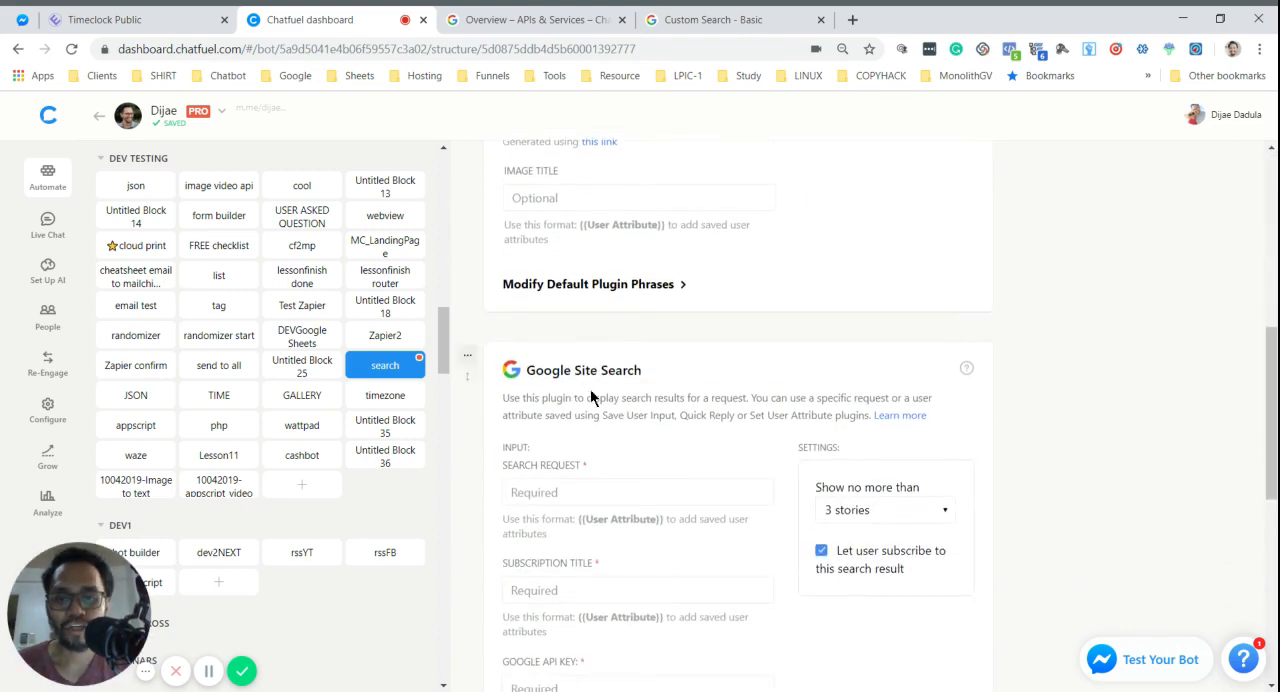
scroll(600, 400, "down", 1)
left_click_drag(542, 326, 506, 327)
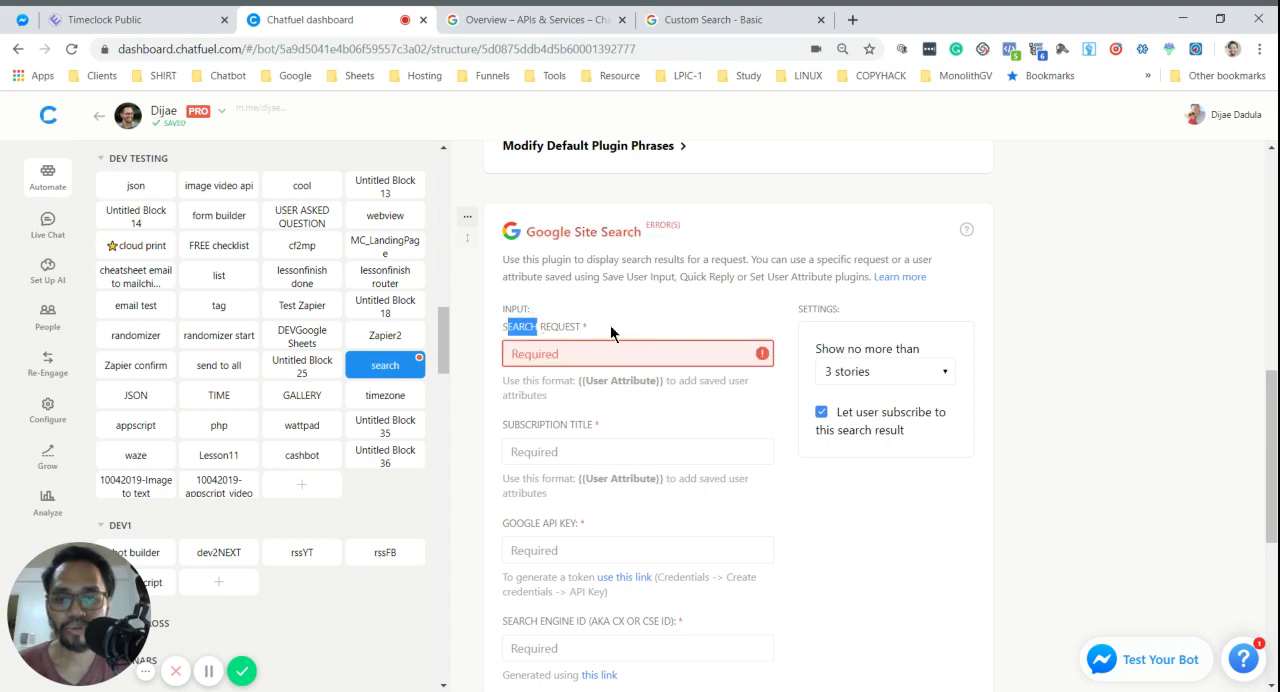
left_click(637, 265)
scroll(640, 275, "up", 5)
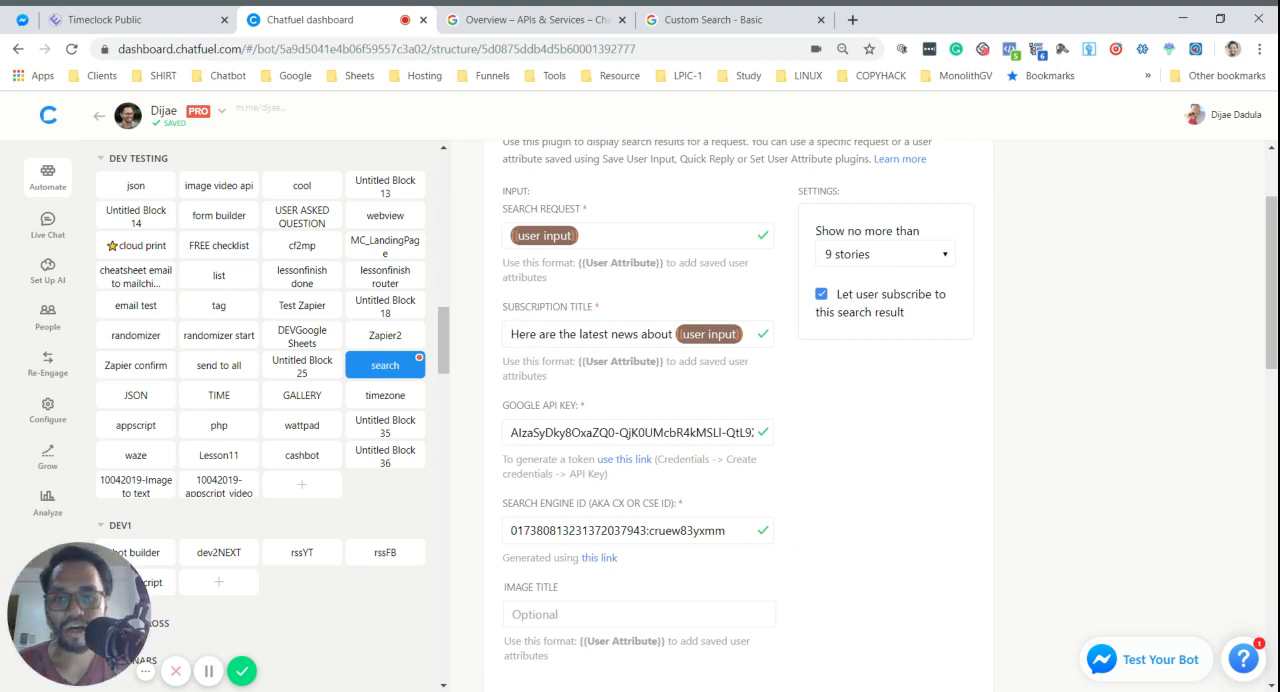
- Examine the configured card's Subscription Title and the options for the maximum number of stories, without changing them
left_click_drag(511, 334, 560, 335)
left_click(605, 335)
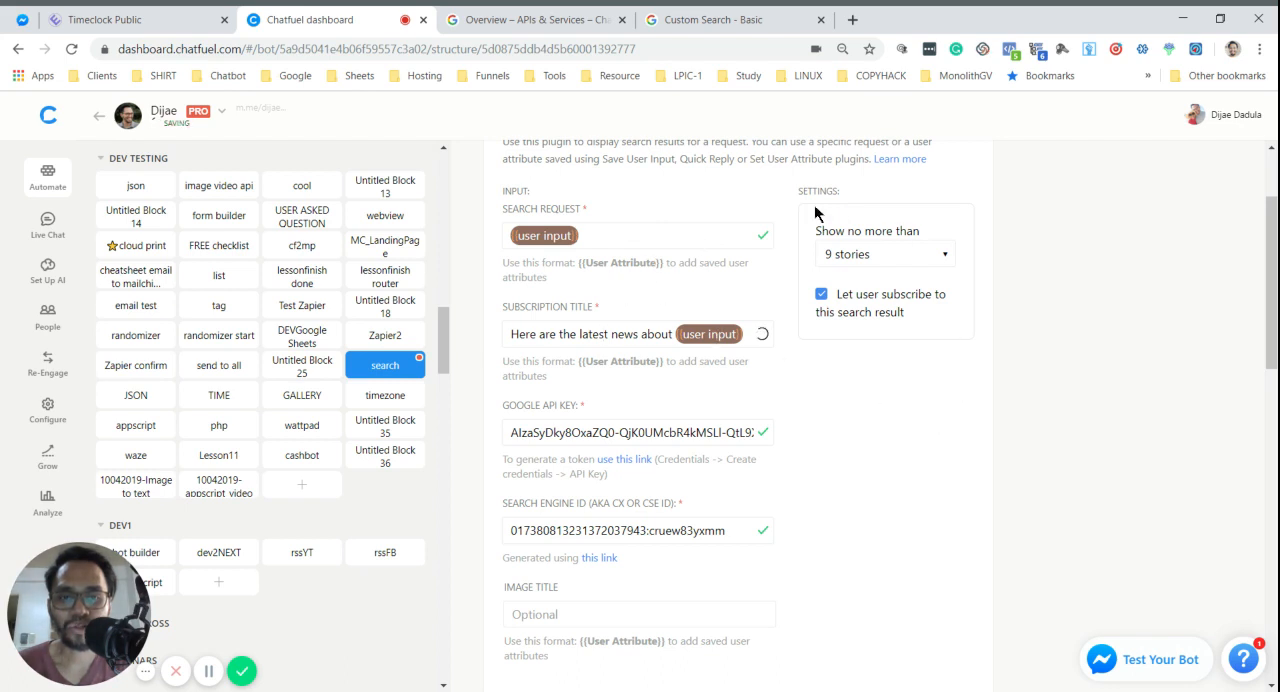
left_click_drag(786, 197, 858, 199)
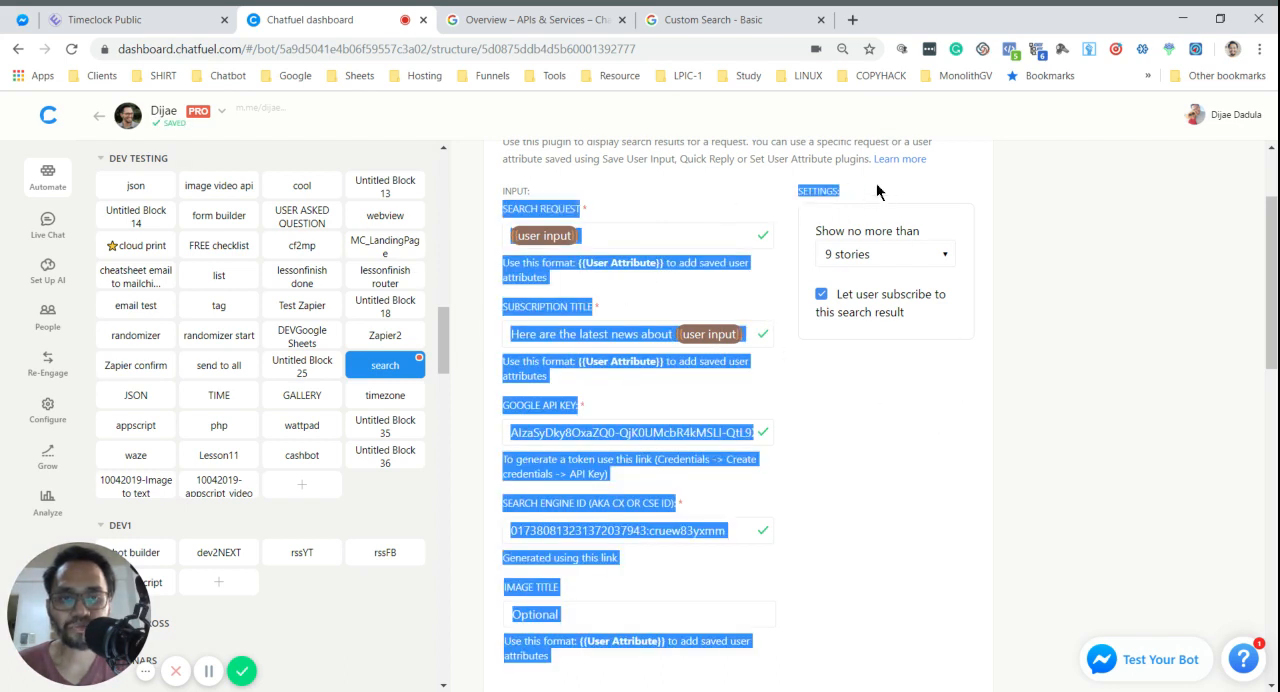
left_click(876, 183)
left_click(898, 256)
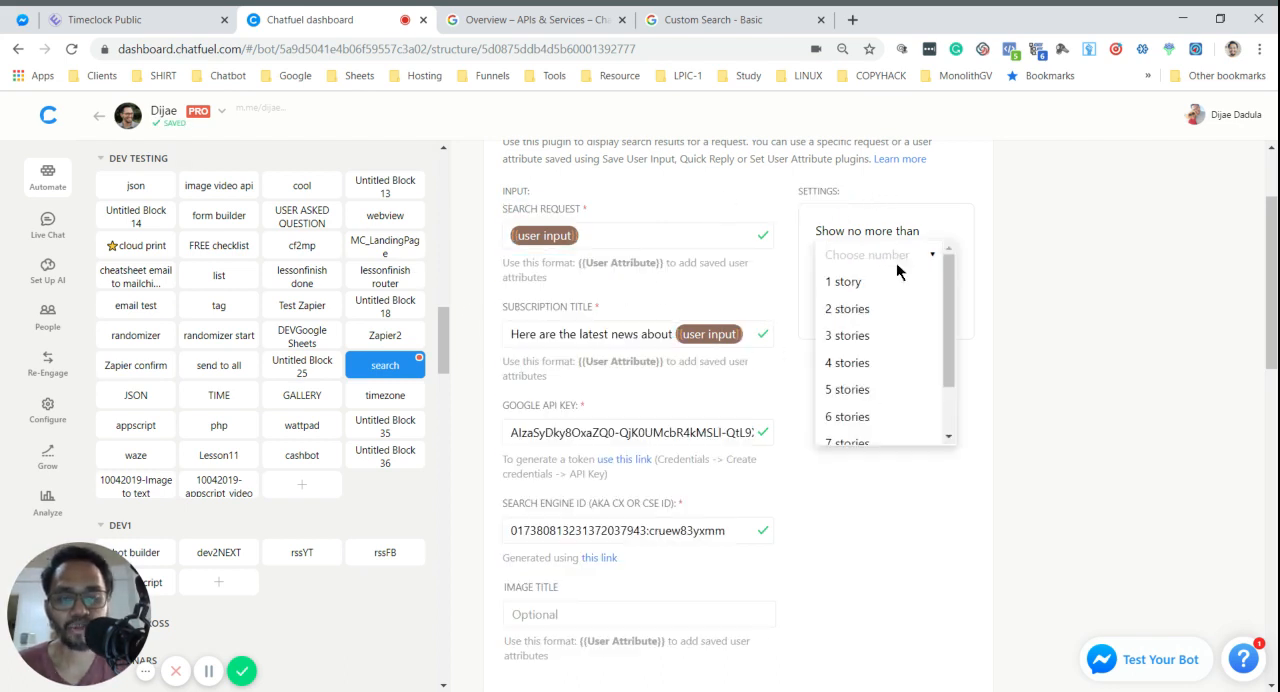
left_click(866, 205)
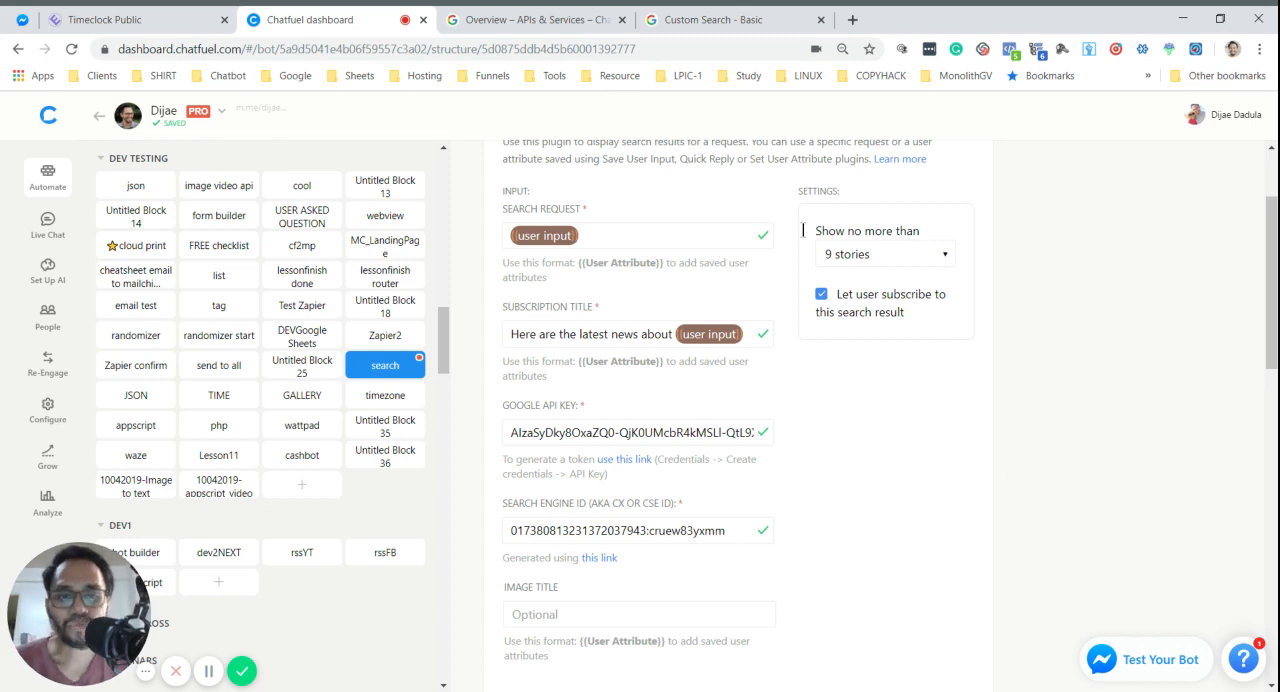
- Examine the Google API Key and Search Engine ID fields and their generation links on the configured card
scroll(857, 356, "down", 2)
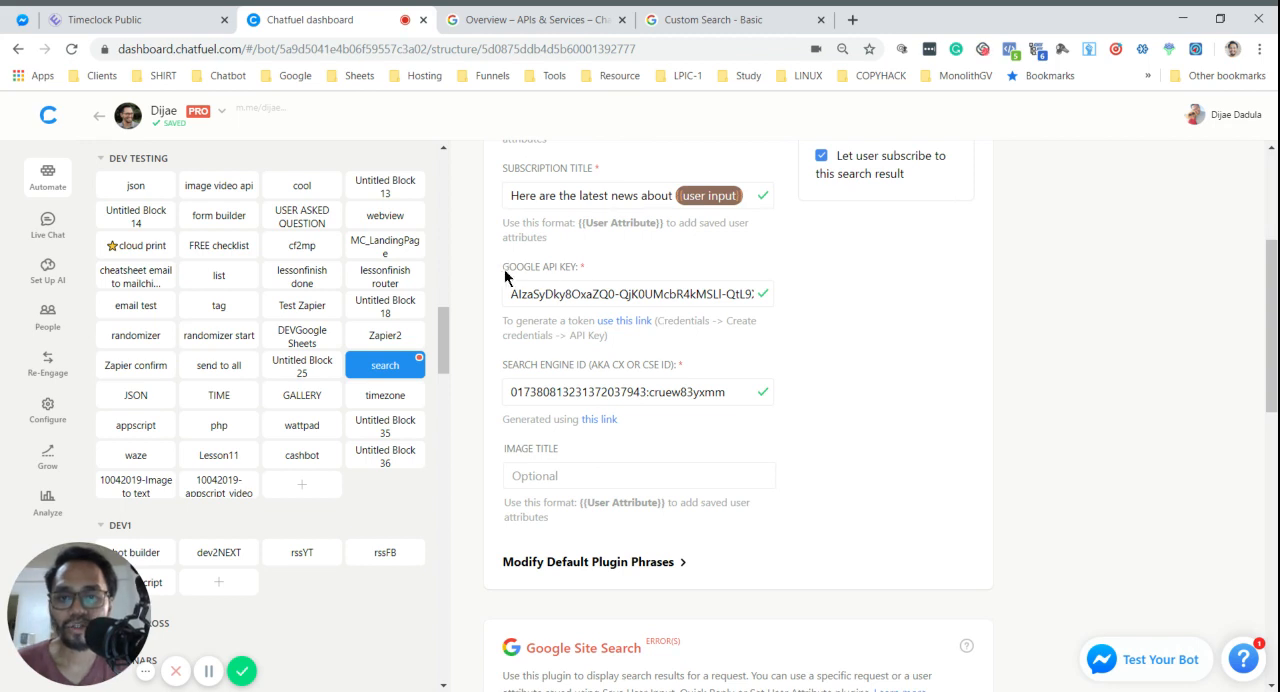
left_click_drag(502, 268, 586, 270)
left_click(602, 265)
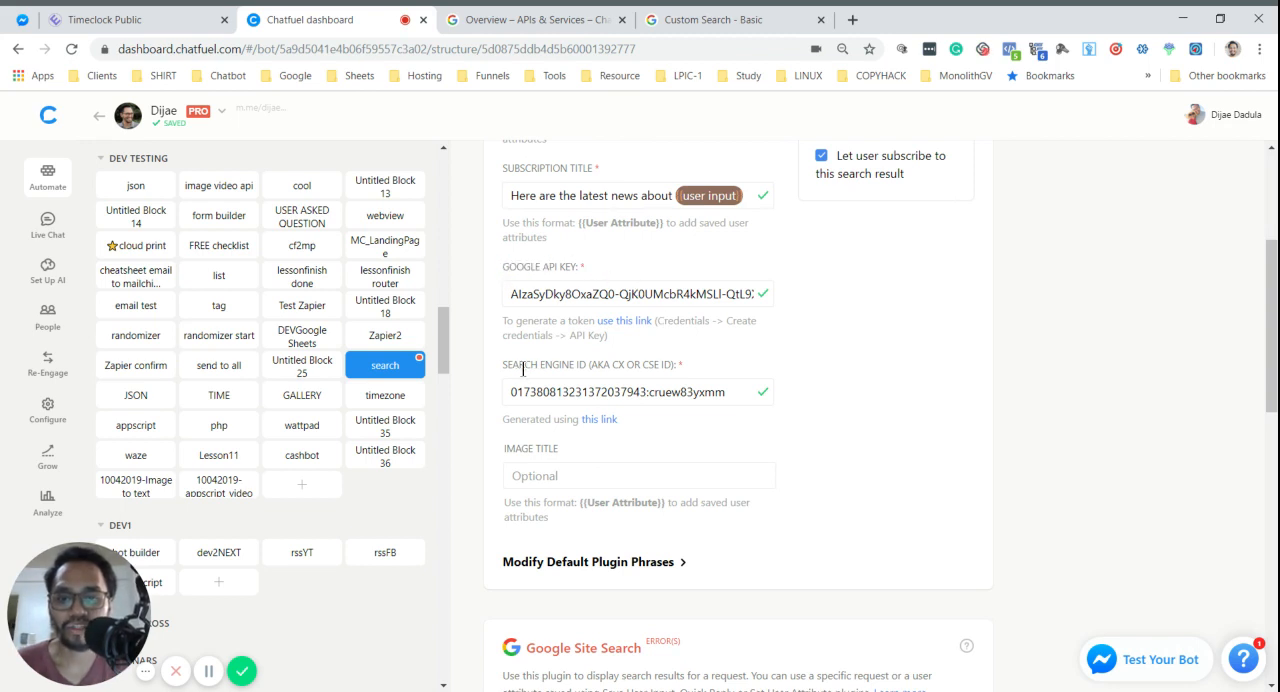
left_click_drag(524, 365, 648, 365)
left_click(662, 360)
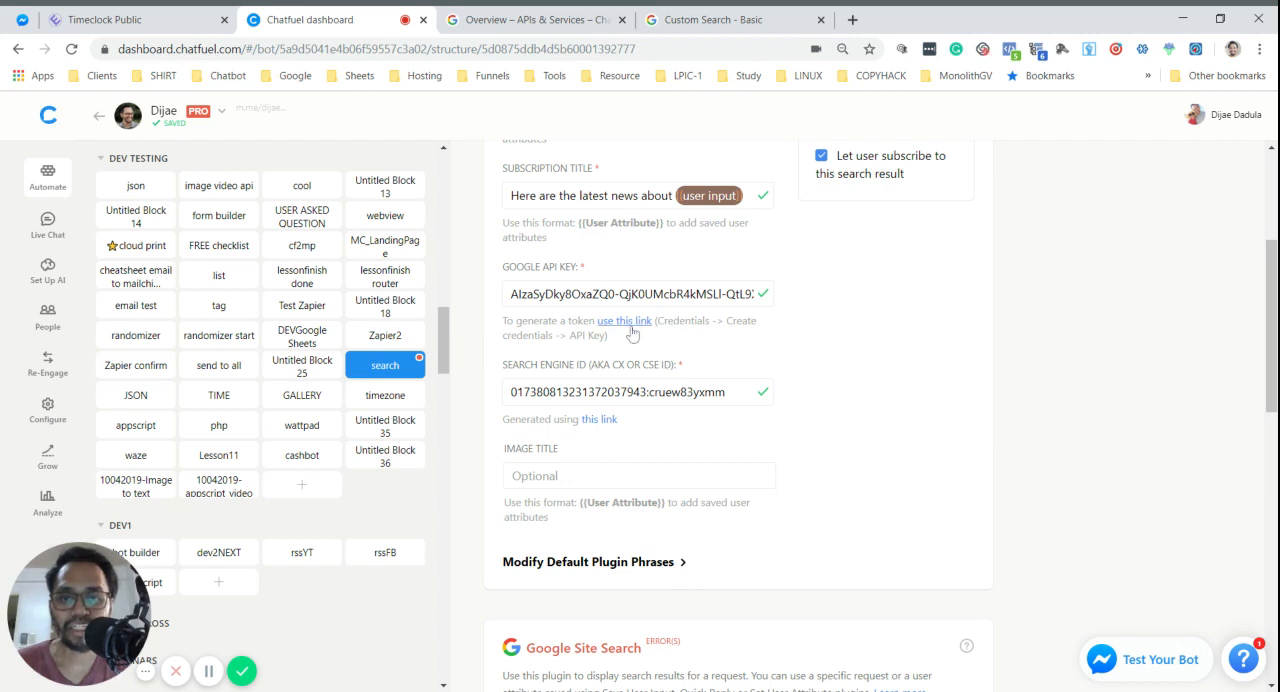
scroll(908, 420, "down", 3)
scroll(934, 400, "up", 3)
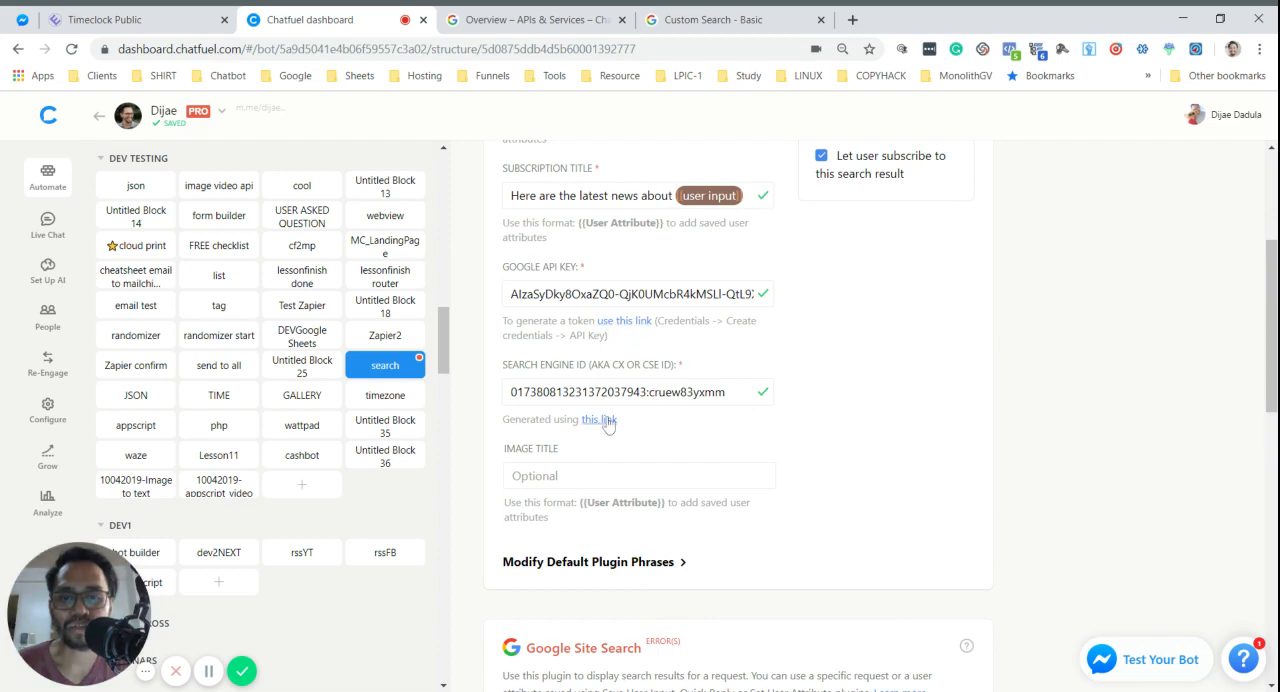
- Open the Google API Console from the link under the Google API Key field and go to the Chatbot project's credentials
left_click(622, 324)
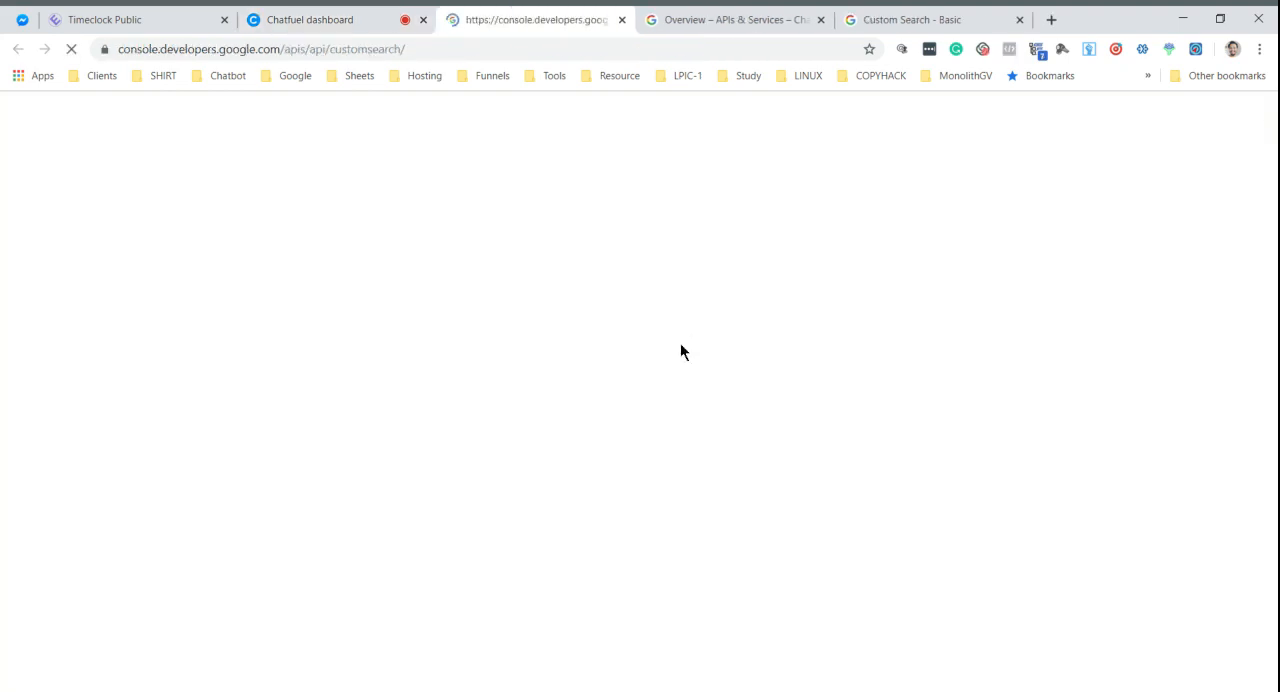
left_click(328, 14)
scroll(654, 413, "down", 9)
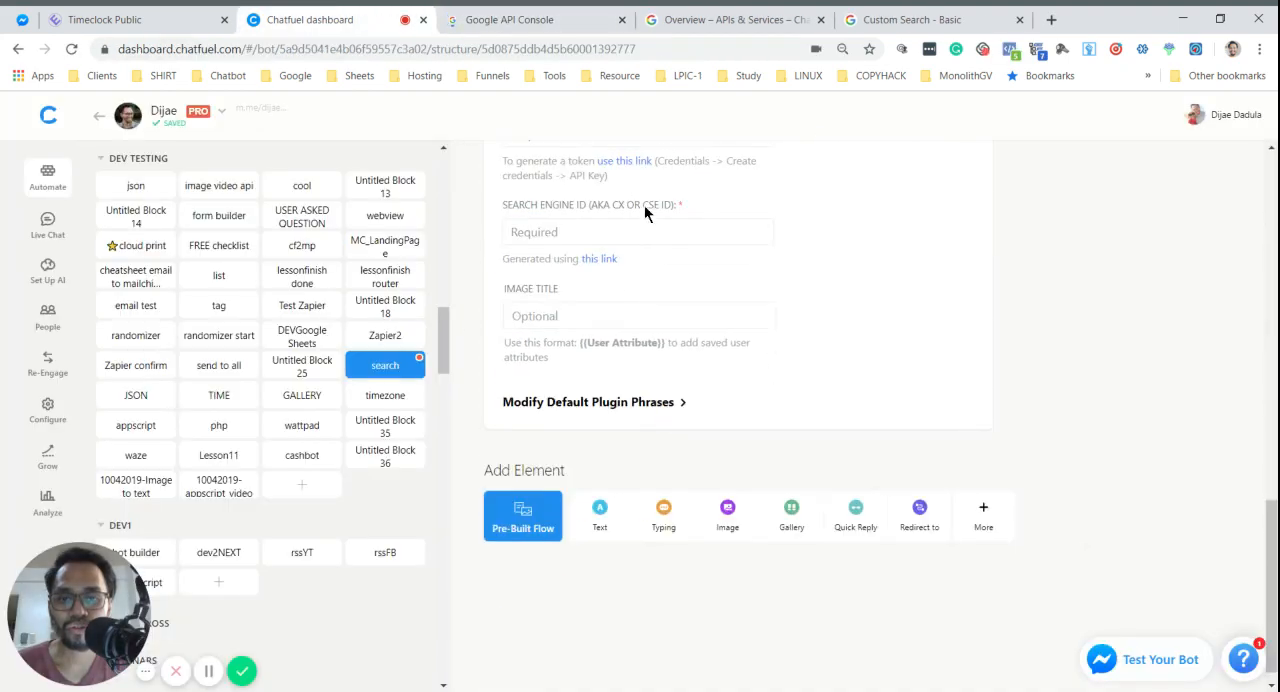
scroll(644, 208, "up", 3)
left_click(500, 20)
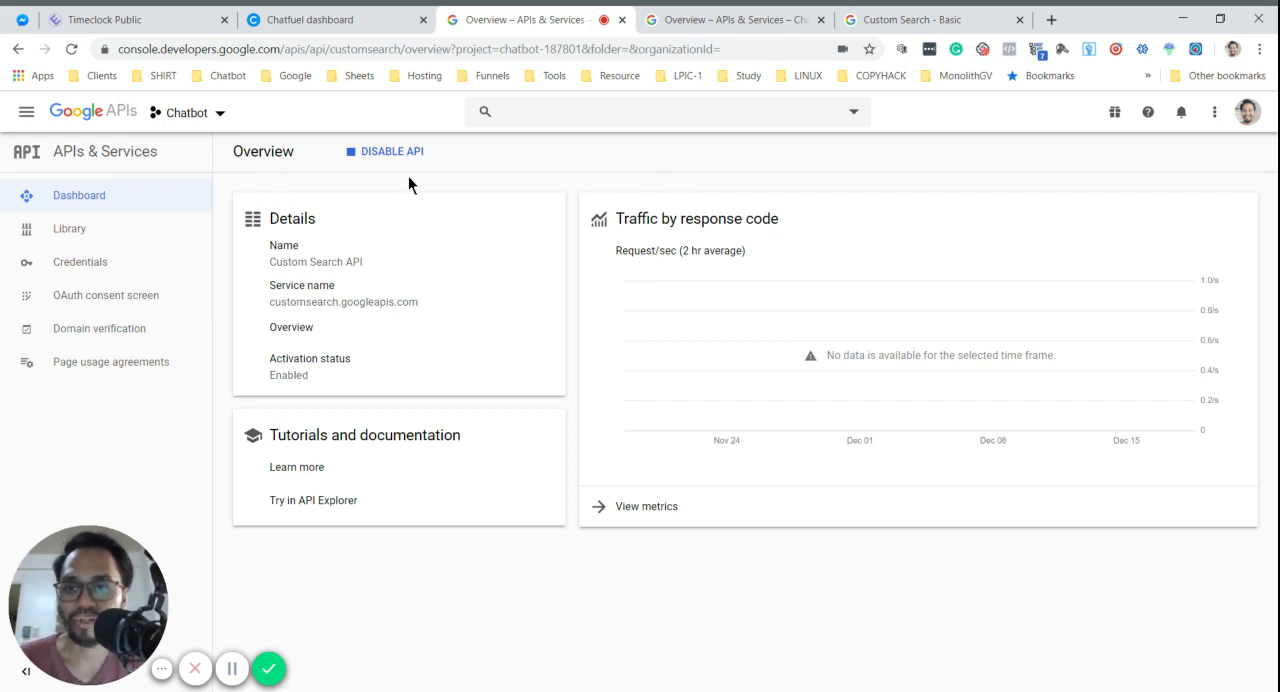
left_click(70, 268)
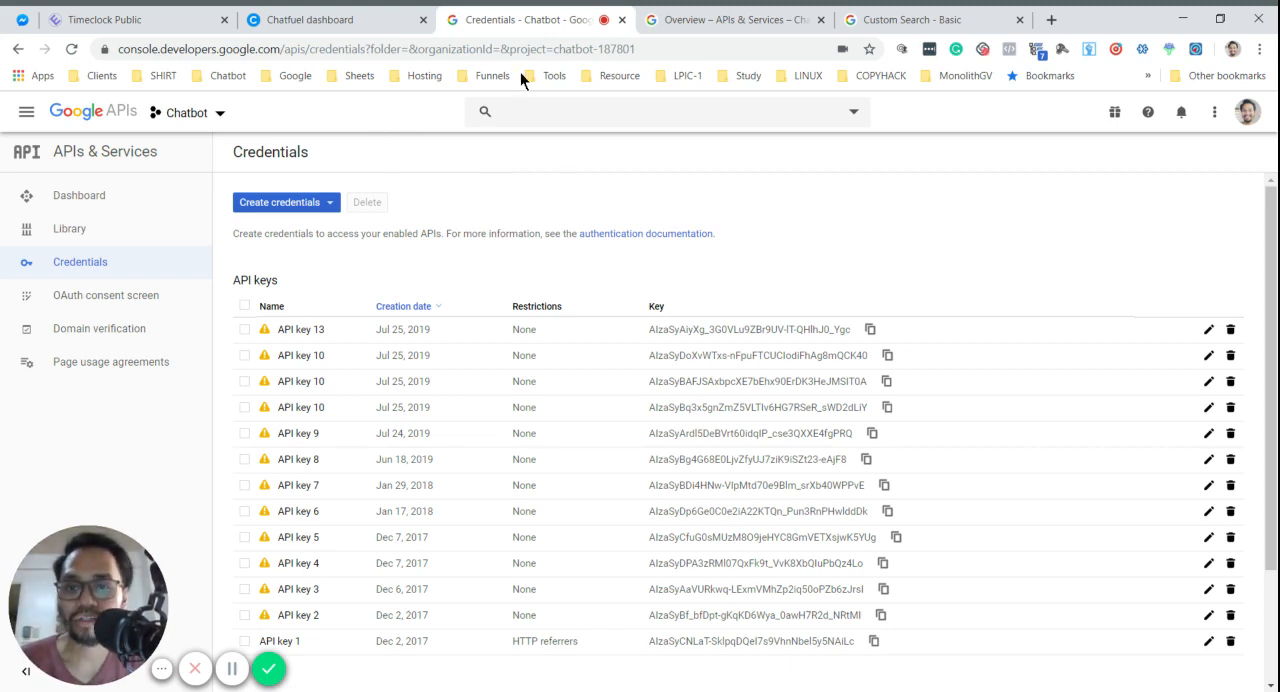
- Create a new API key credential for the Chatbot project, copy the generated key and dismiss the confirmation
left_click(307, 206)
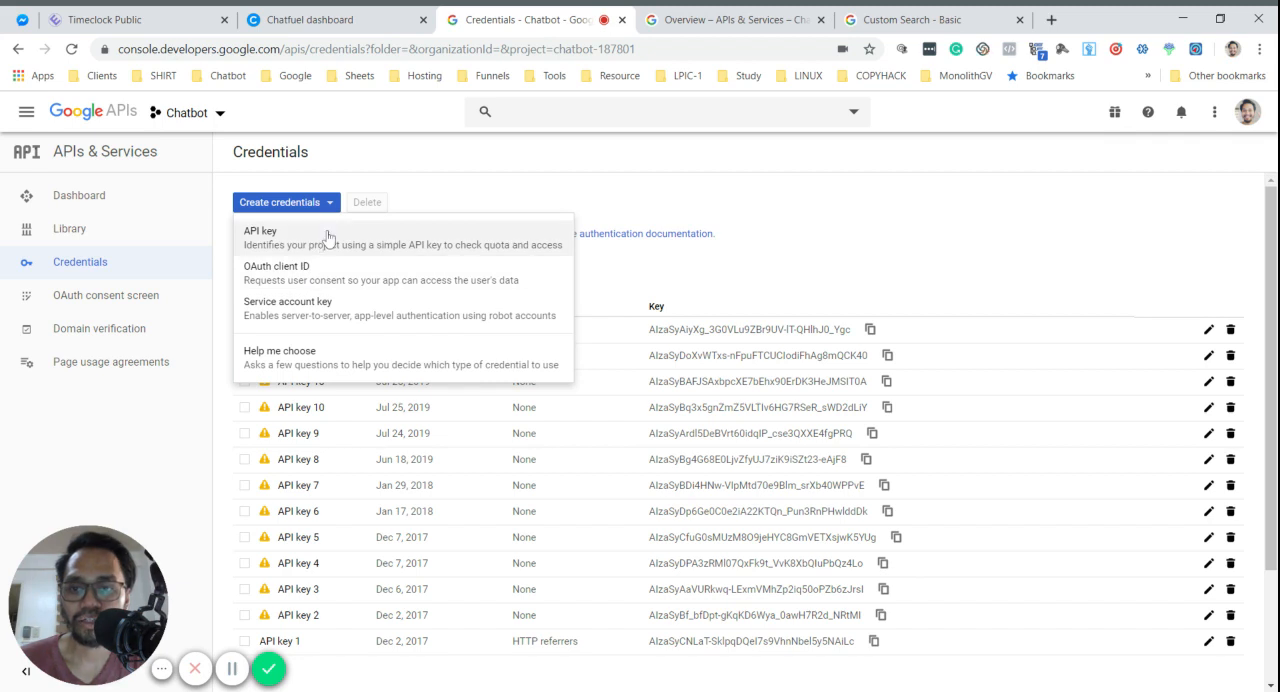
left_click(358, 232)
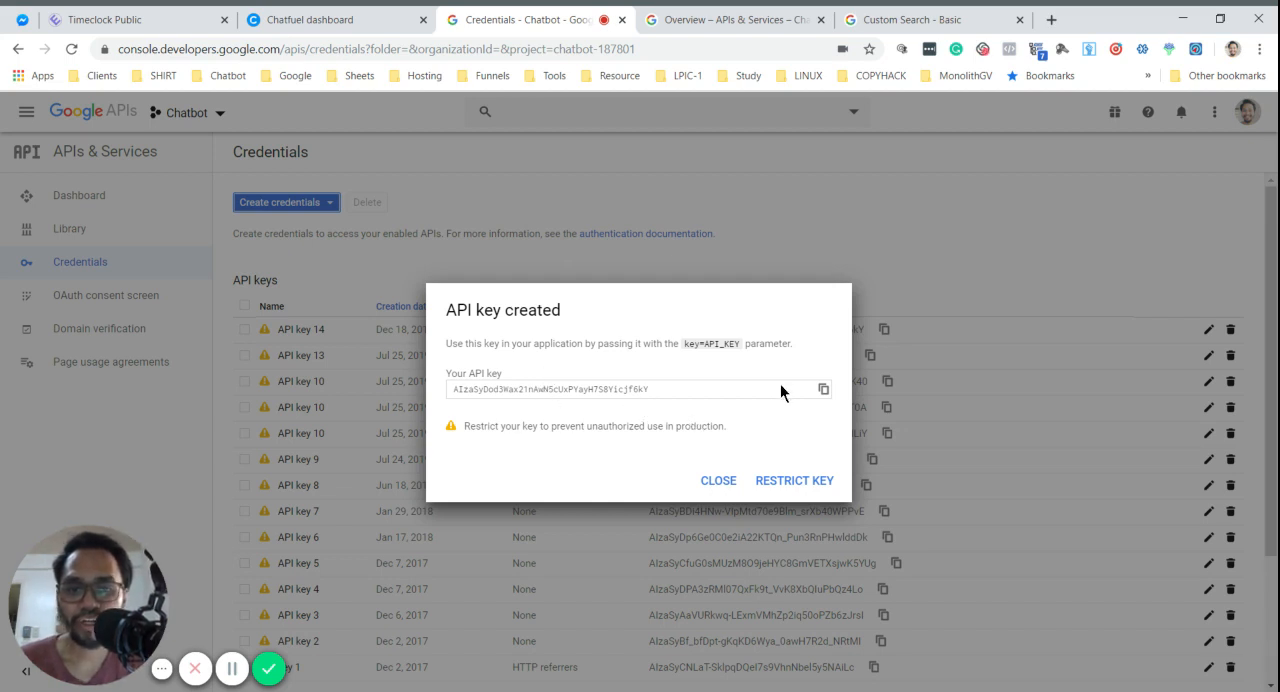
left_click(824, 390)
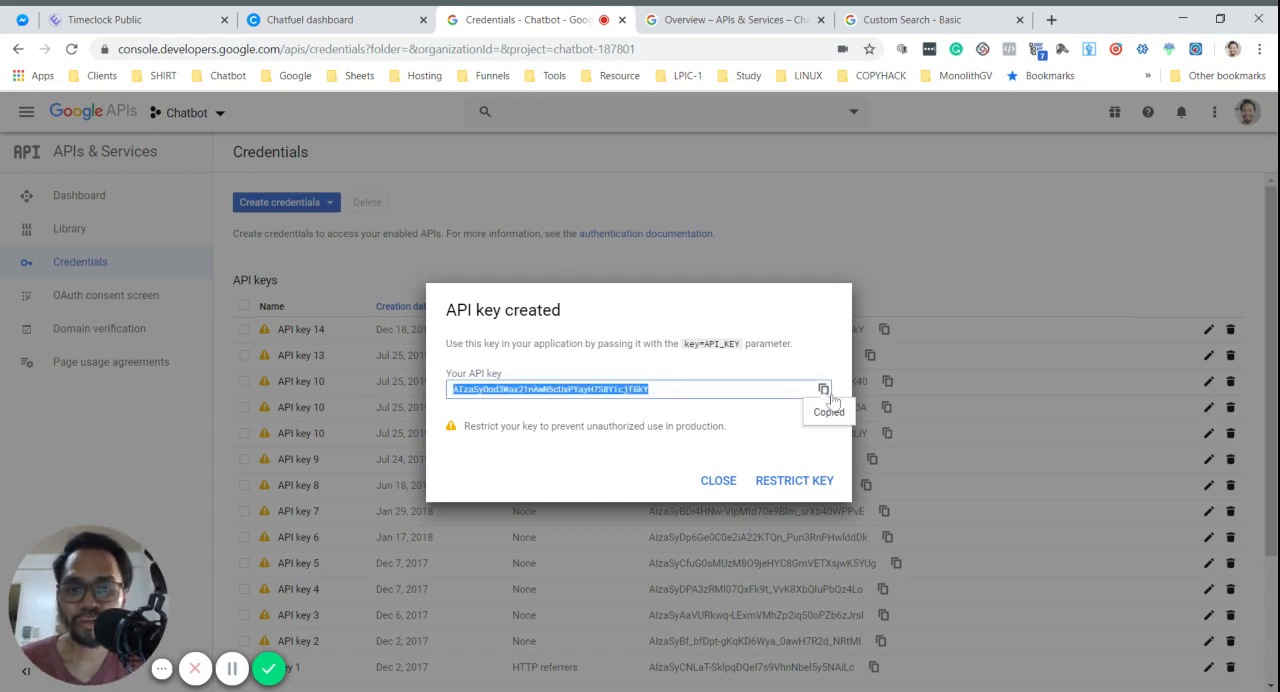
left_click(718, 484)
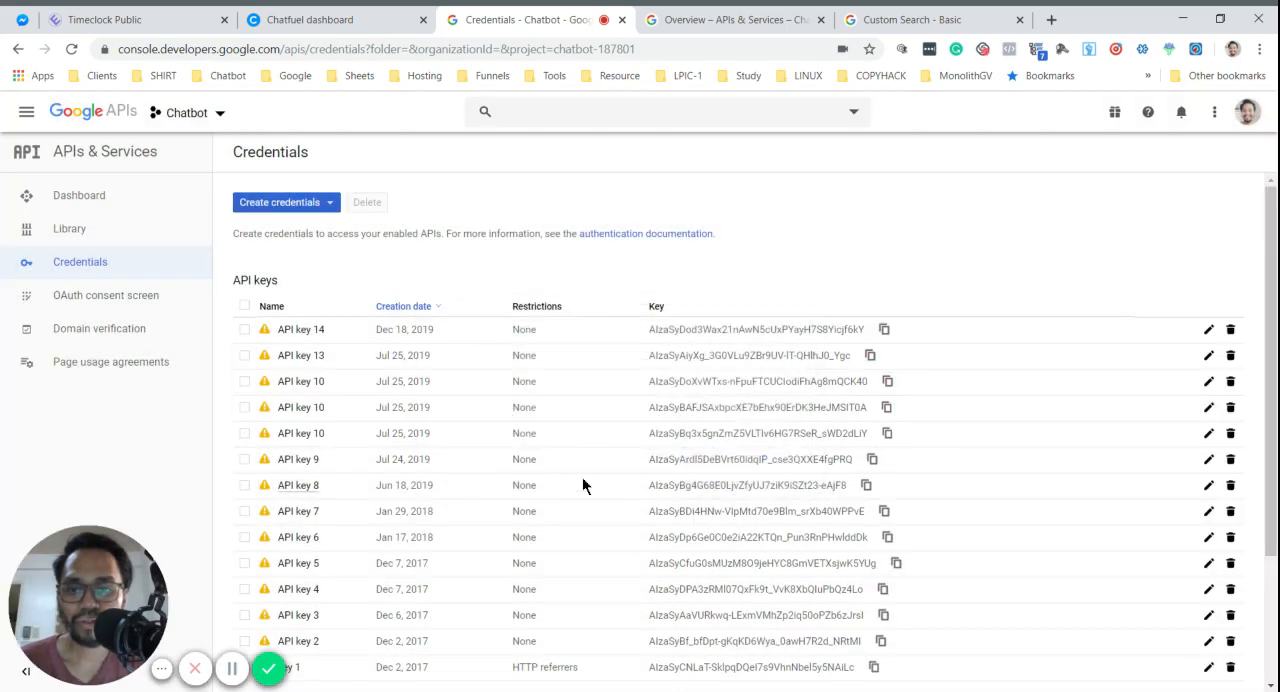
- Copy the newest API key from the credentials list and return to the Chatfuel dashboard
scroll(448, 538, "down", 2)
scroll(430, 513, "up", 2)
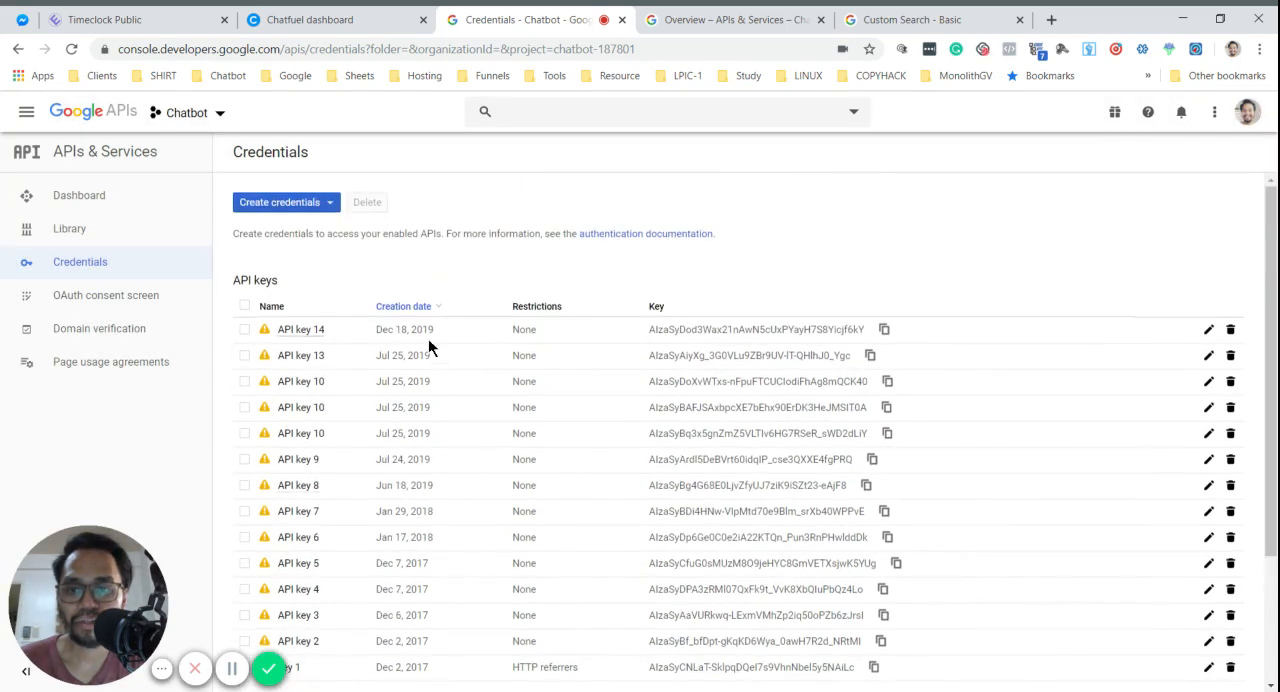
left_click(884, 329)
key("ctrl+Page_Up")
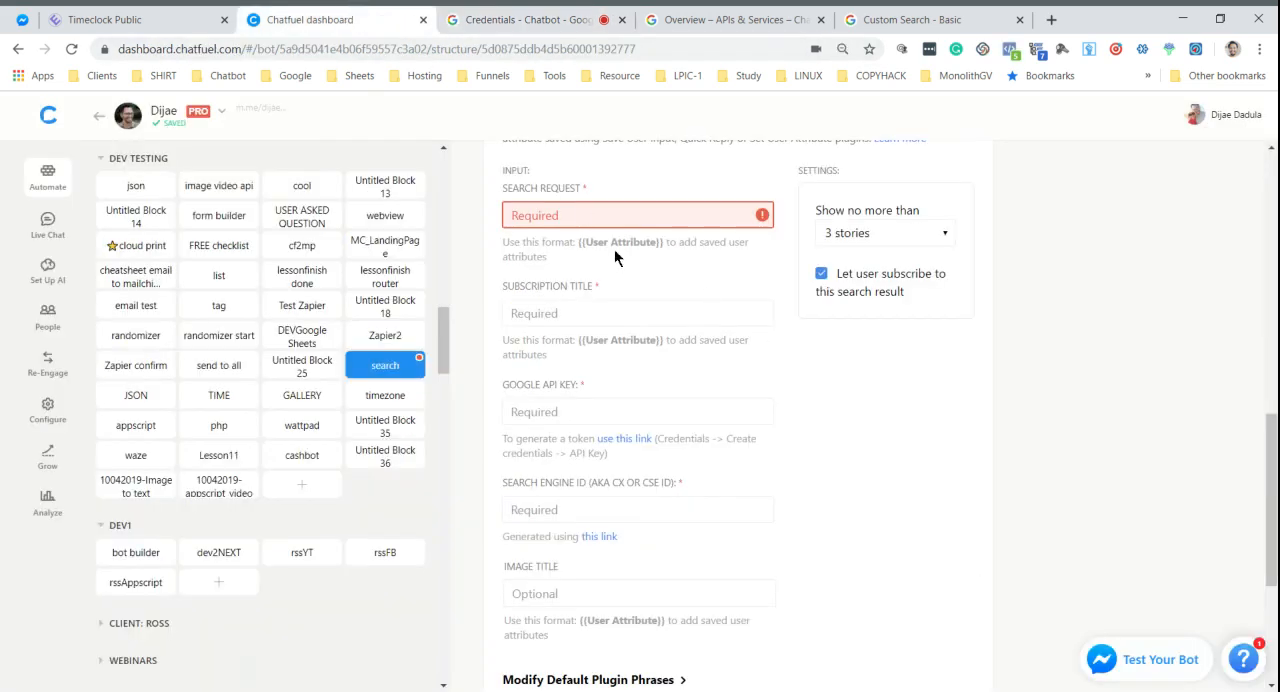
- Paste the copied Google API key into the Subscription Title field of the new Google Site Search card
left_click(616, 218)
left_click(623, 314)
key("ctrl+v")
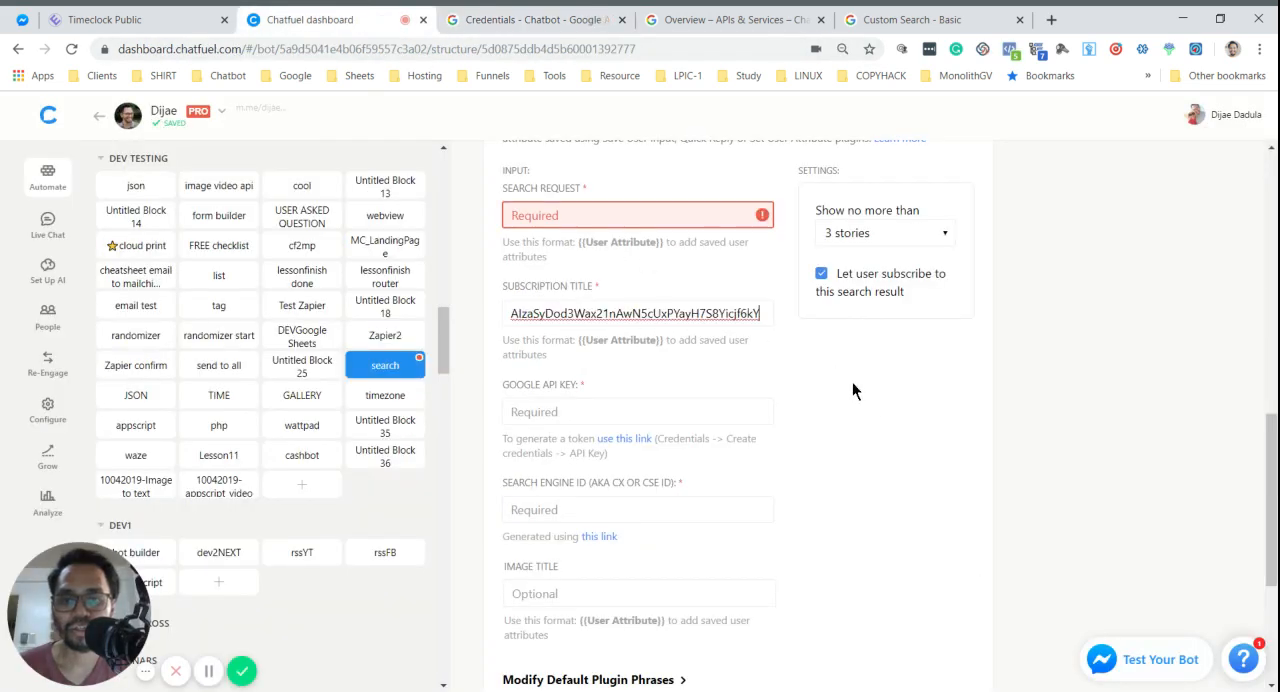
left_click(878, 399)
- Copy the subscription title of the configured Google Site Search card into the new card's Search Request field
left_click(558, 219)
scroll(593, 233, "down", 4)
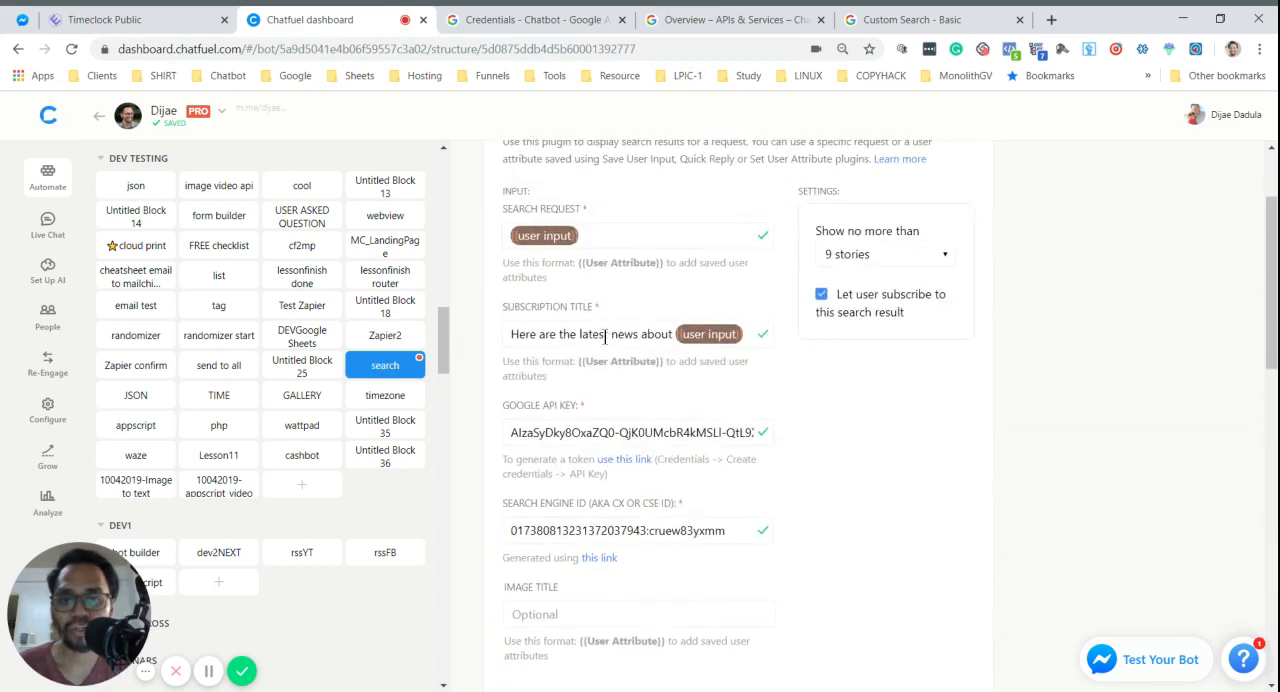
triple_click(605, 335)
scroll(700, 370, "down", 6)
left_click(593, 490)
key("ctrl+v")
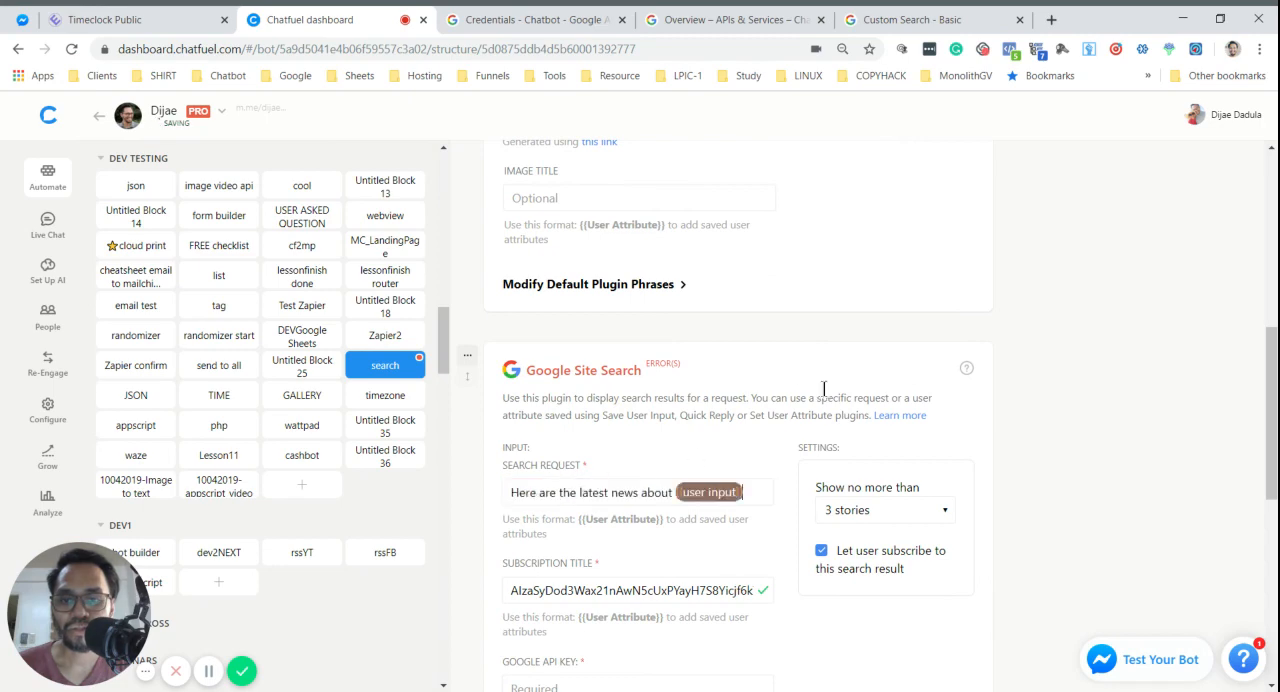
- Replace the new card's search request with the {{user input}} attribute copied from the configured card
scroll(608, 289, "up", 6)
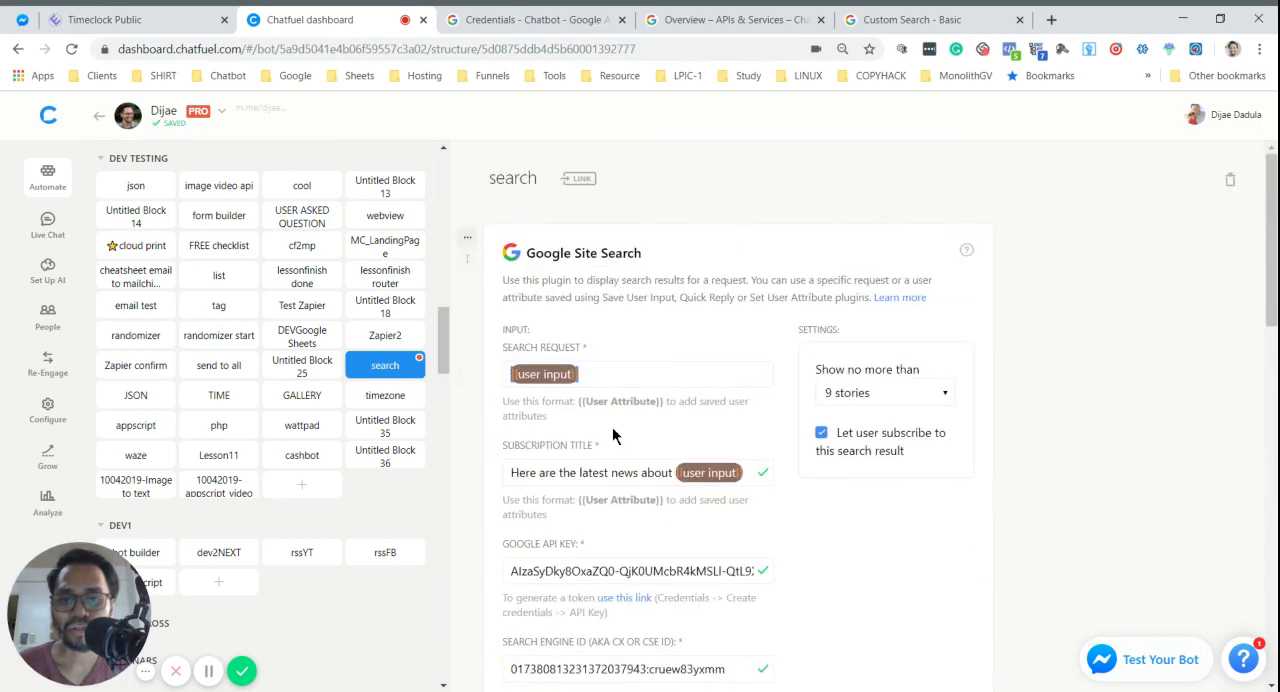
scroll(637, 443, "down", 6)
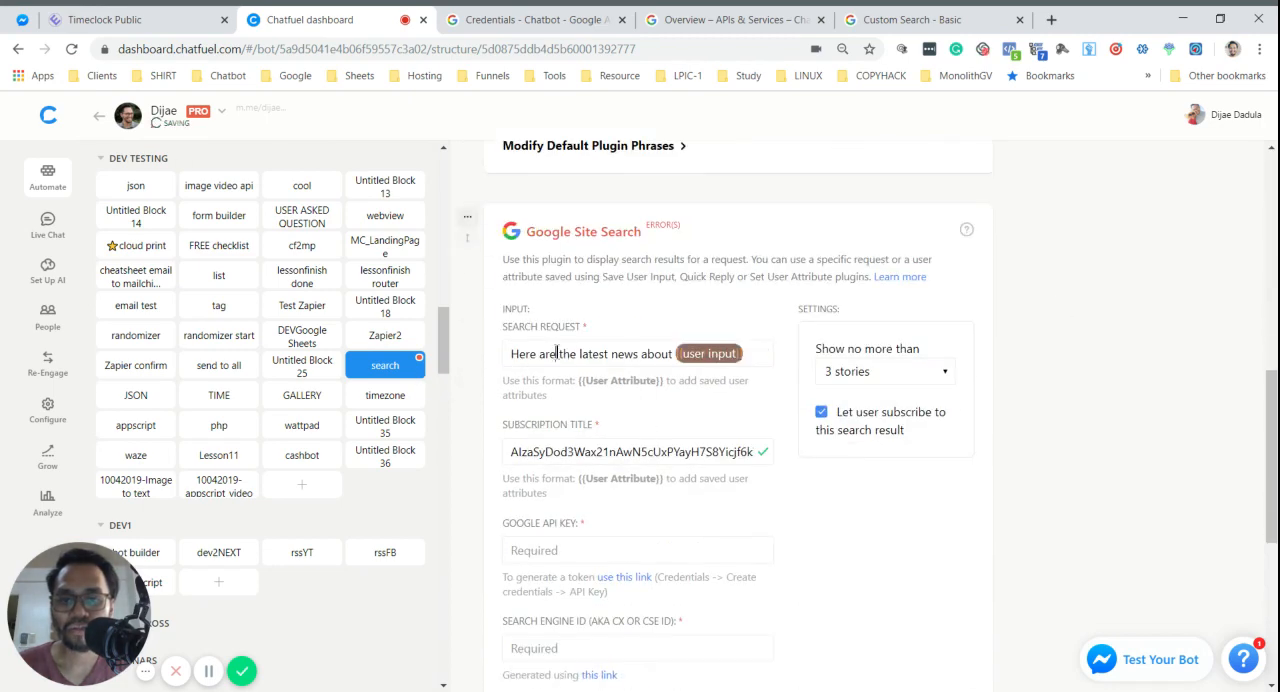
triple_click(555, 353)
key("BackSpace")
- Replace the new card's subscription title with "Here are the latest news about {{user input}}" copied from the configured card
scroll(577, 285, "up", 5)
scroll(575, 300, "up", 2)
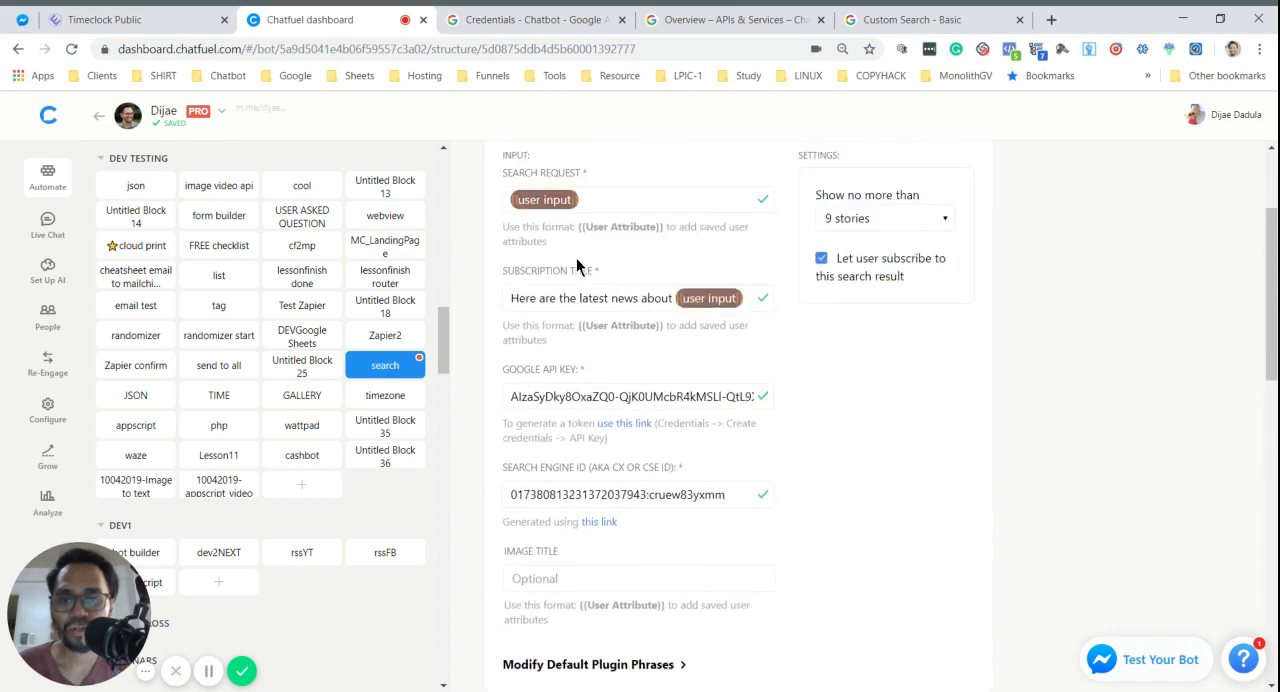
triple_click(569, 331)
scroll(670, 400, "down", 6)
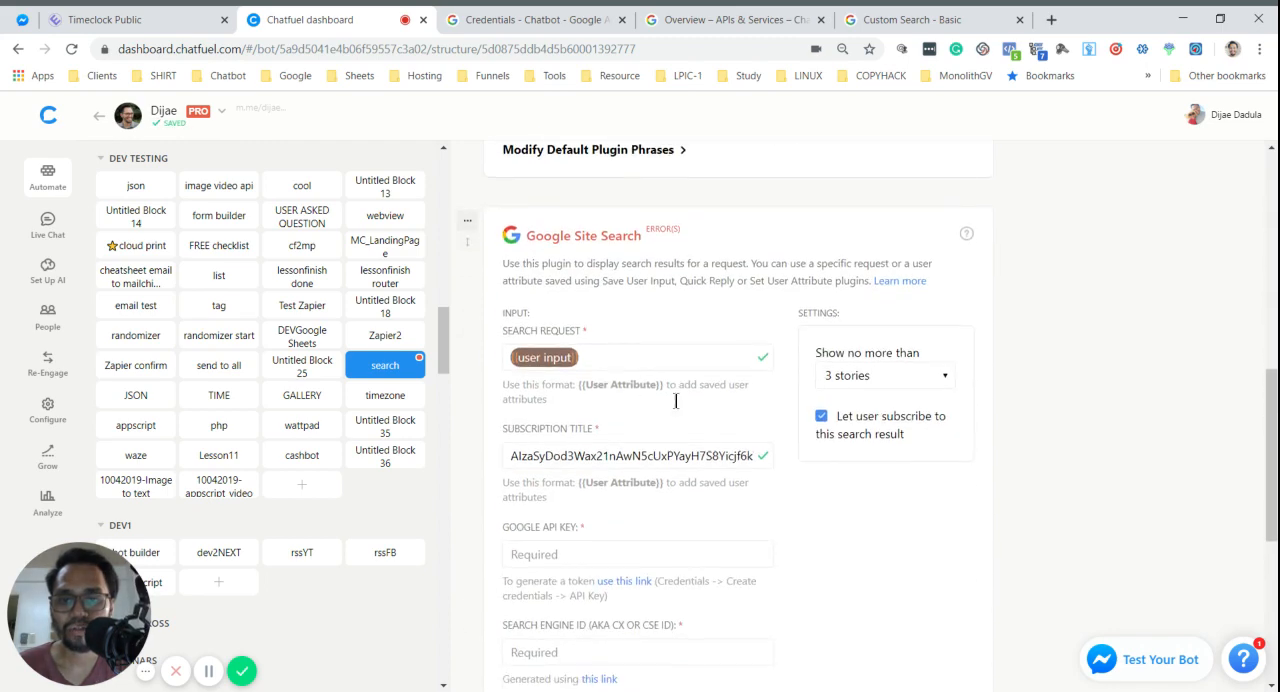
triple_click(630, 455)
- Copy the newest API key from the Google credentials list and paste it into the new Chatfuel card's Google API Key field
scroll(700, 450, "up", 4)
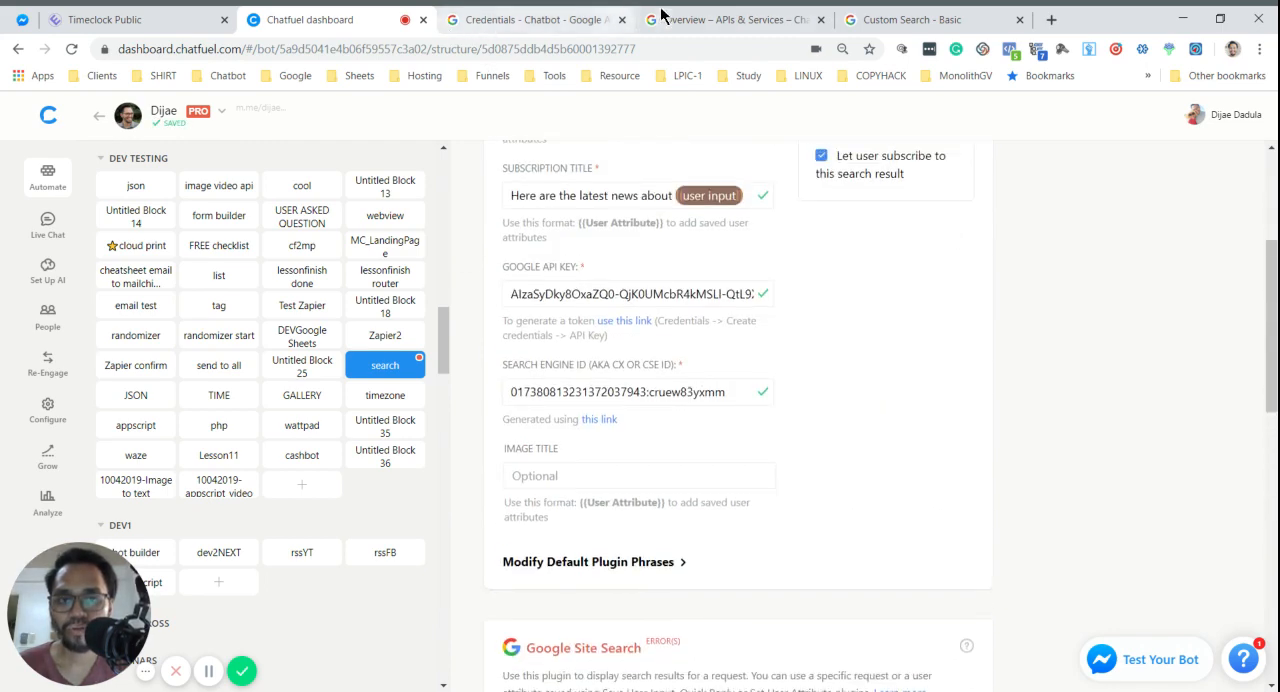
left_click(737, 16)
left_click(557, 14)
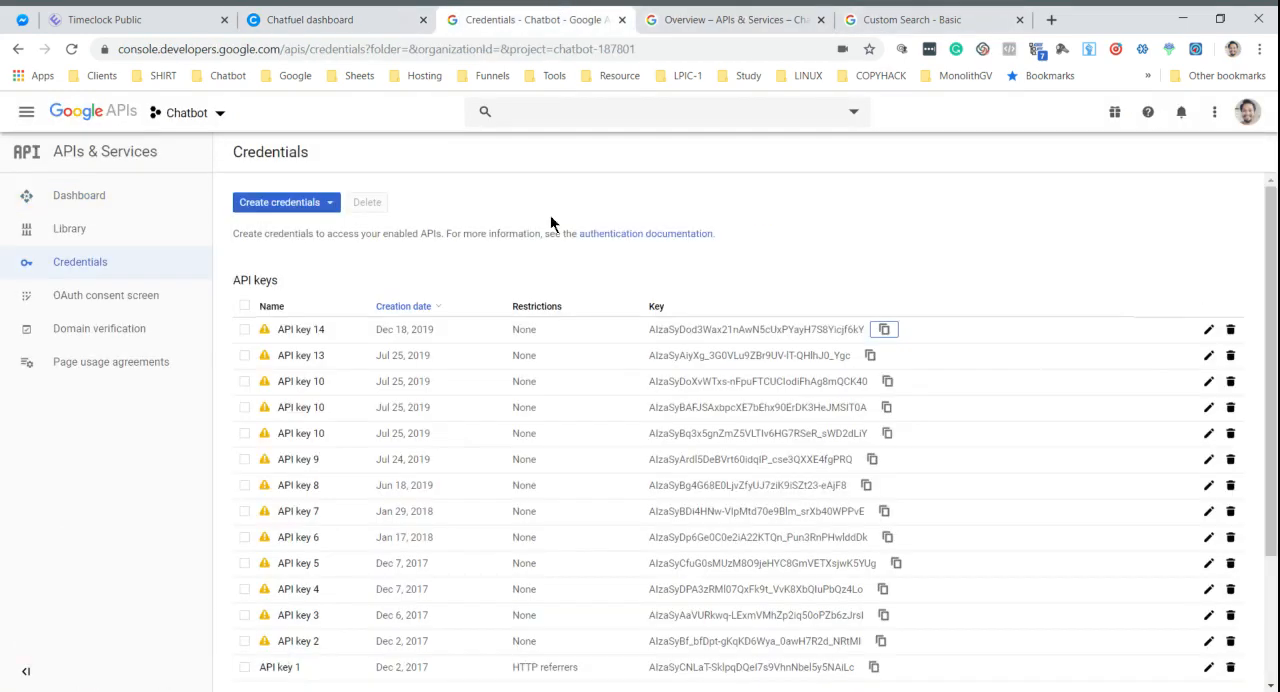
left_click(884, 329)
left_click(330, 19)
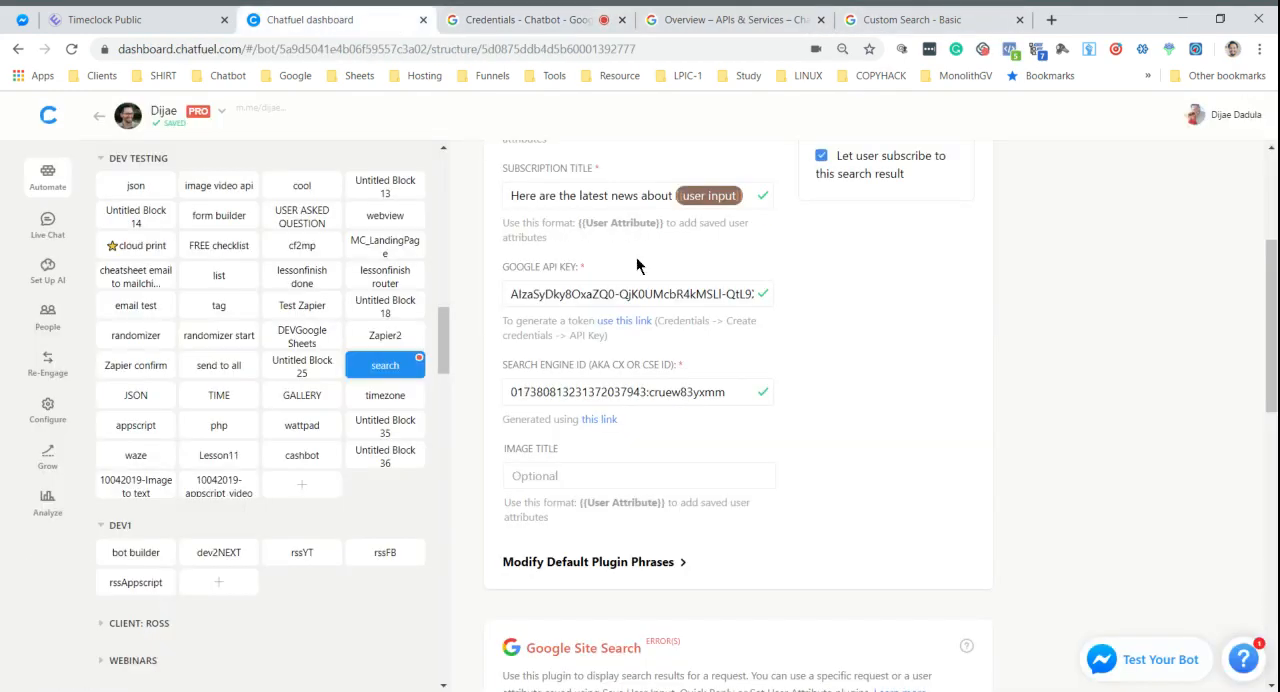
scroll(783, 305, "down", 4)
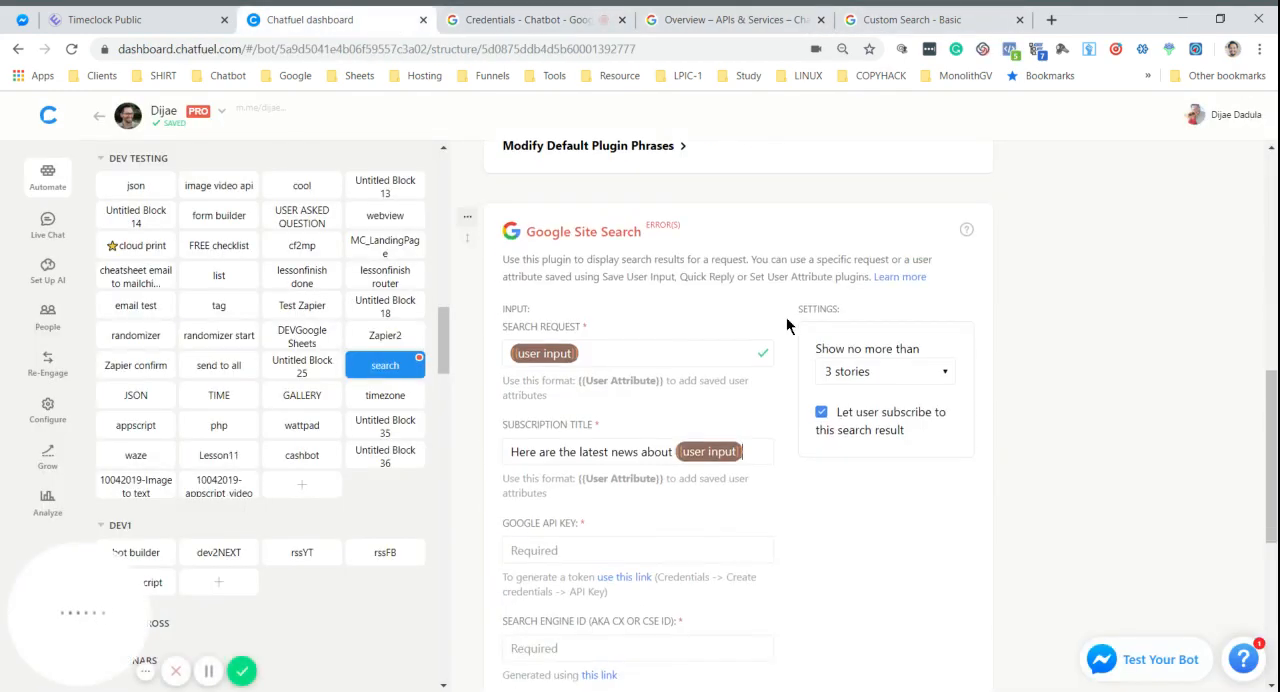
left_click(630, 550)
key("ctrl+v")
scroll(884, 548, "down", 2)
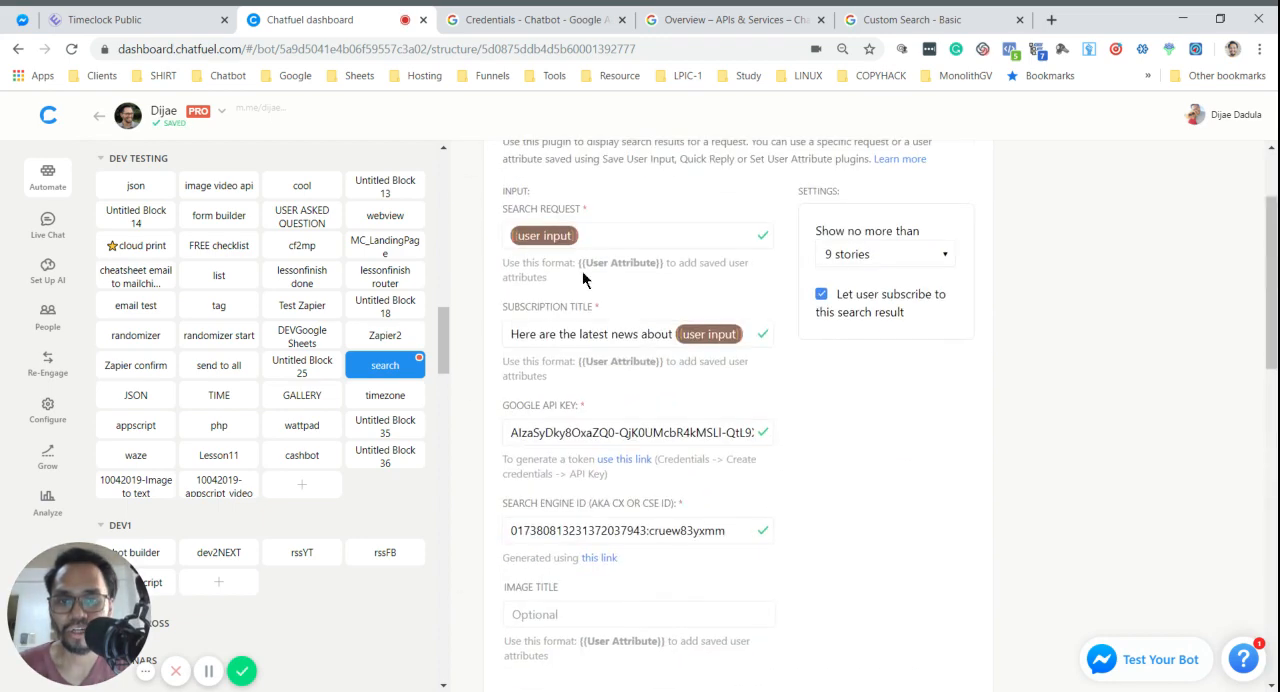
- Delete the original Google Site Search card at the start of the search block and confirm the deletion
scroll(582, 271, "up", 3)
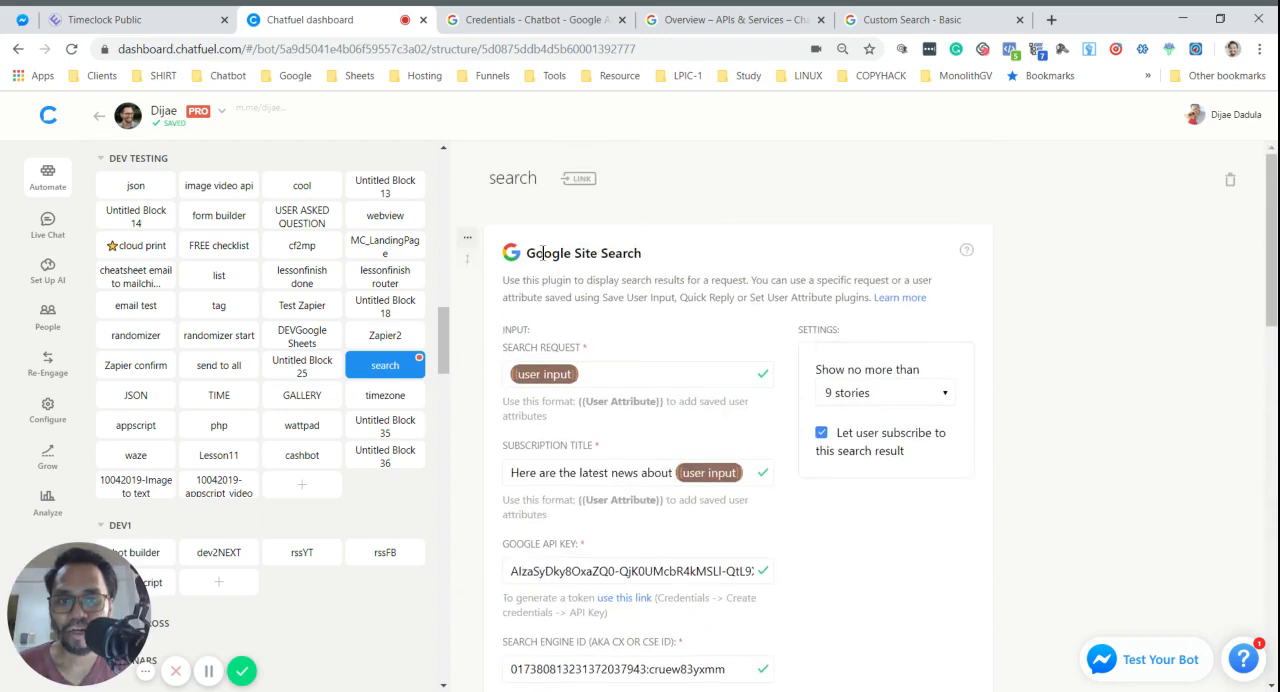
left_click(467, 237)
left_click(490, 325)
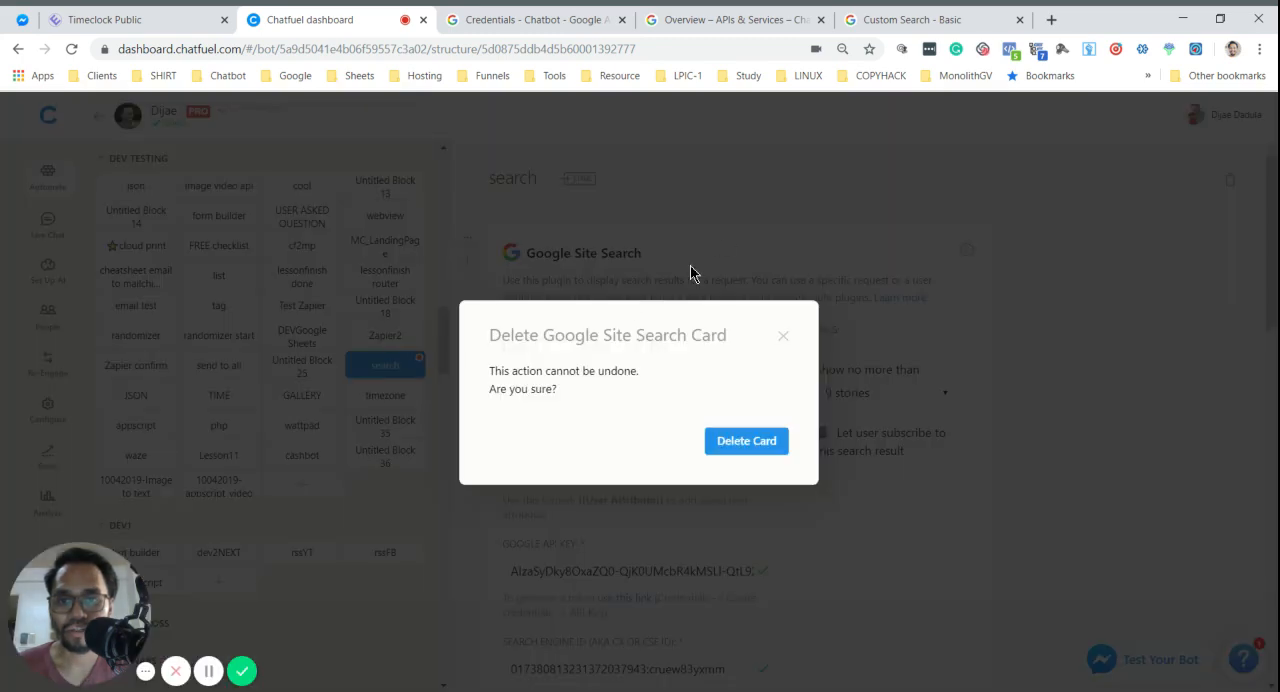
left_click(746, 441)
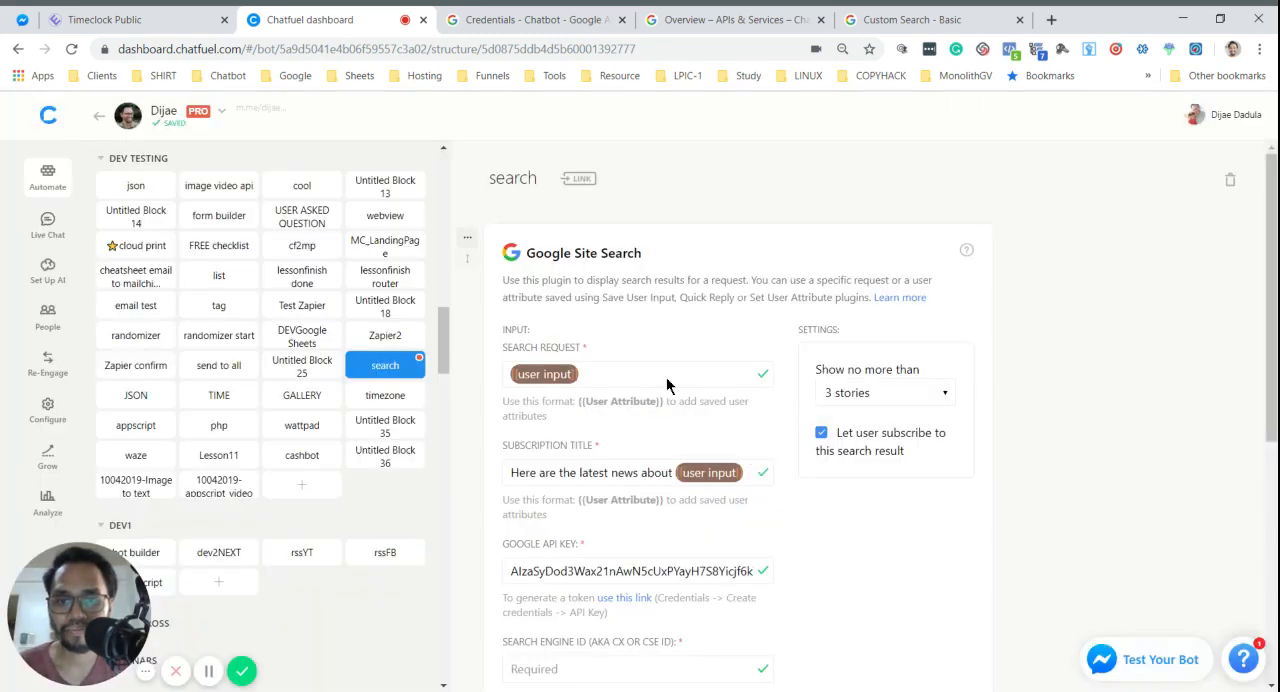
- Set the remaining Google Site Search card to show no more than 9 stories
scroll(669, 363, "down", 1)
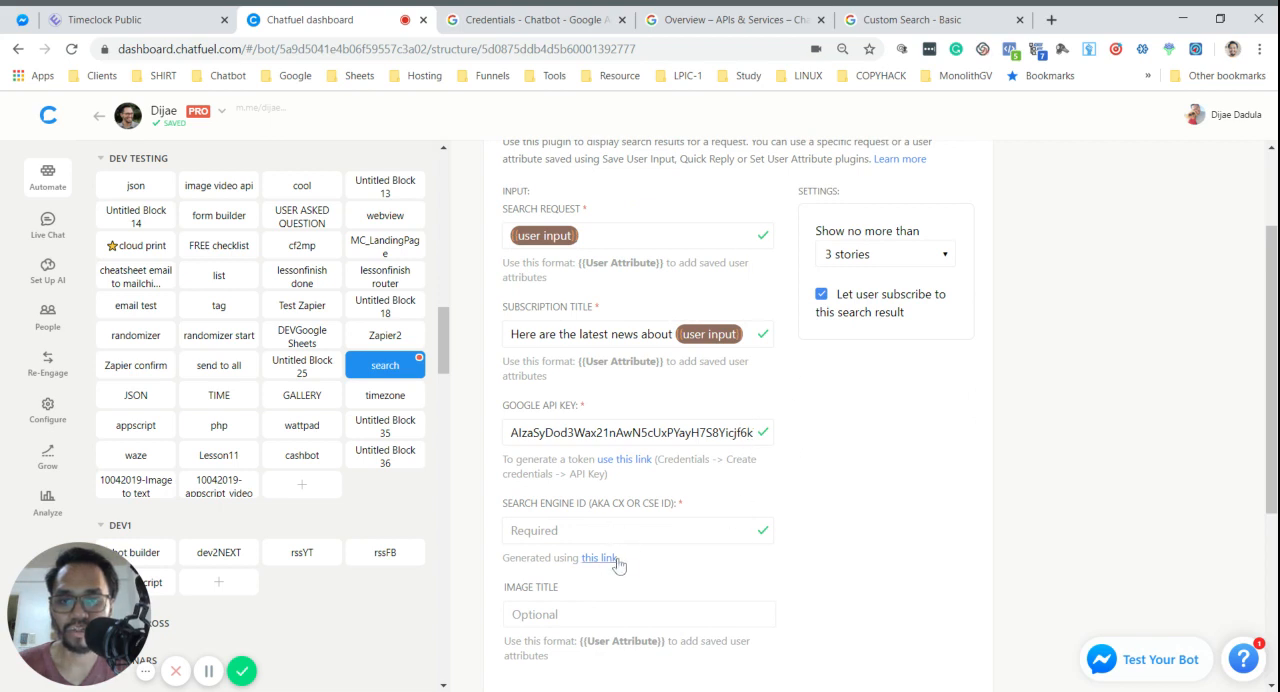
left_click(848, 256)
scroll(877, 351, "down", 2)
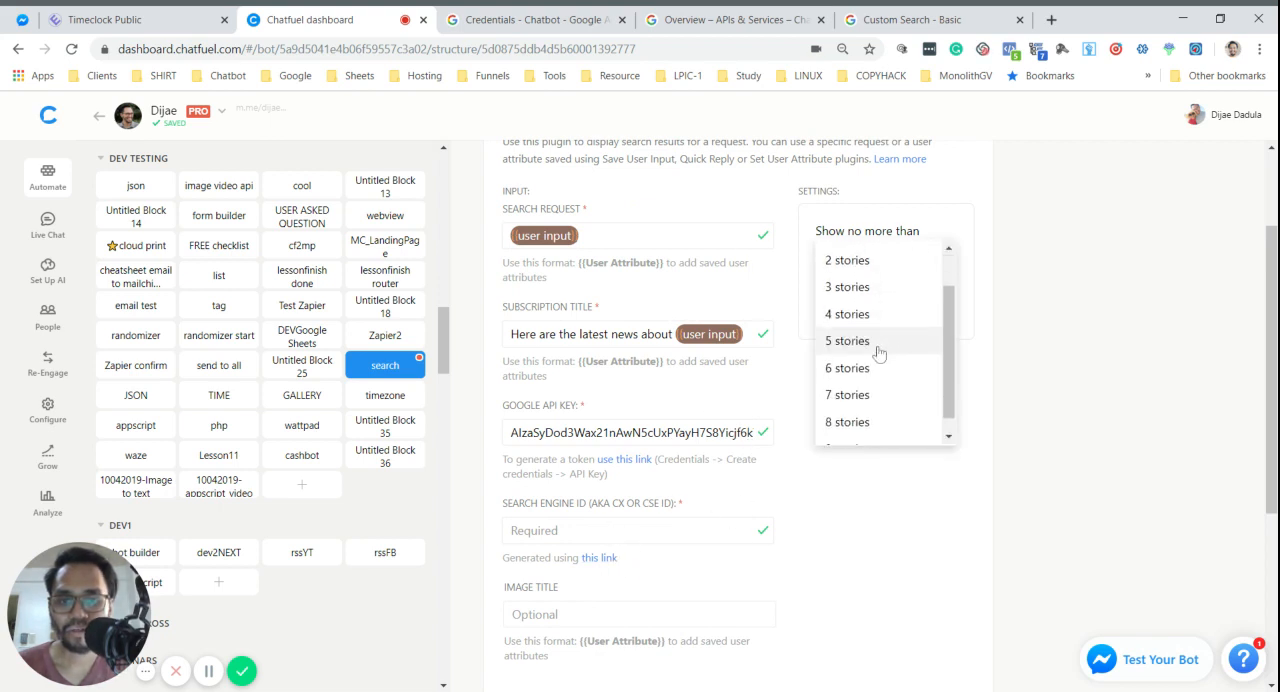
left_click(877, 409)
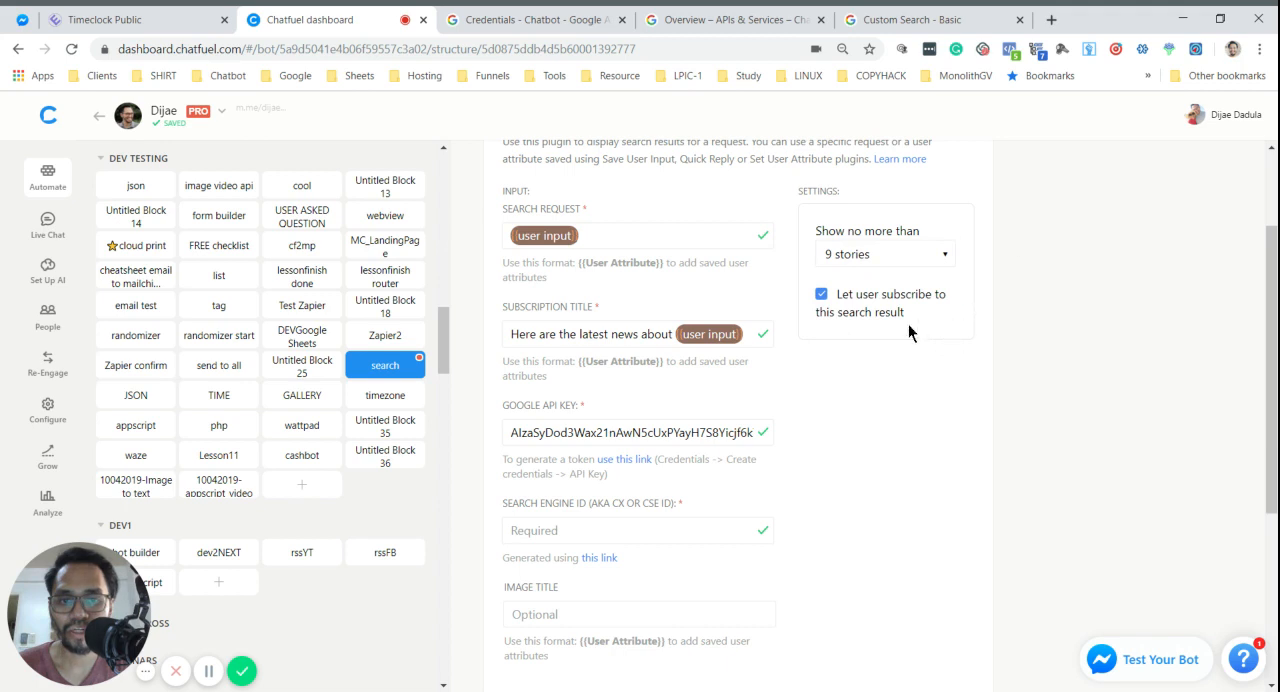
- Open Google Custom Search from the generation link under the card's Search Engine ID field
scroll(900, 365, "down", 3)
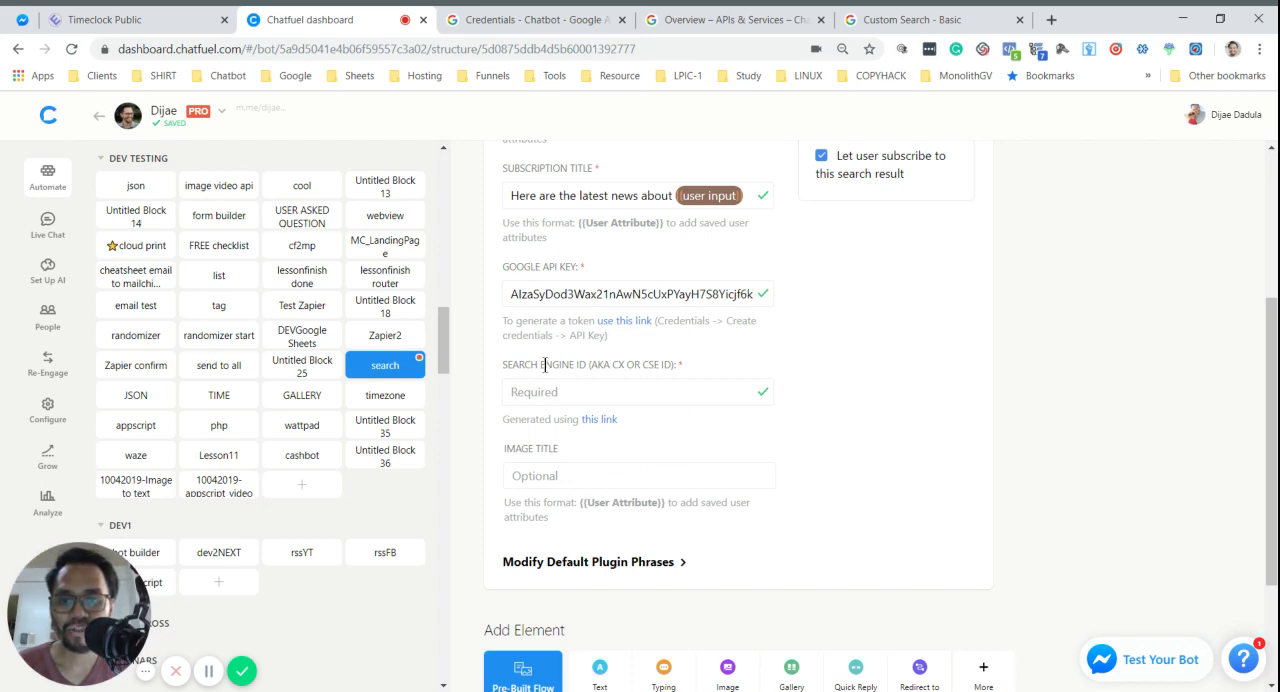
left_click_drag(540, 367, 668, 368)
left_click(671, 362)
left_click(744, 359)
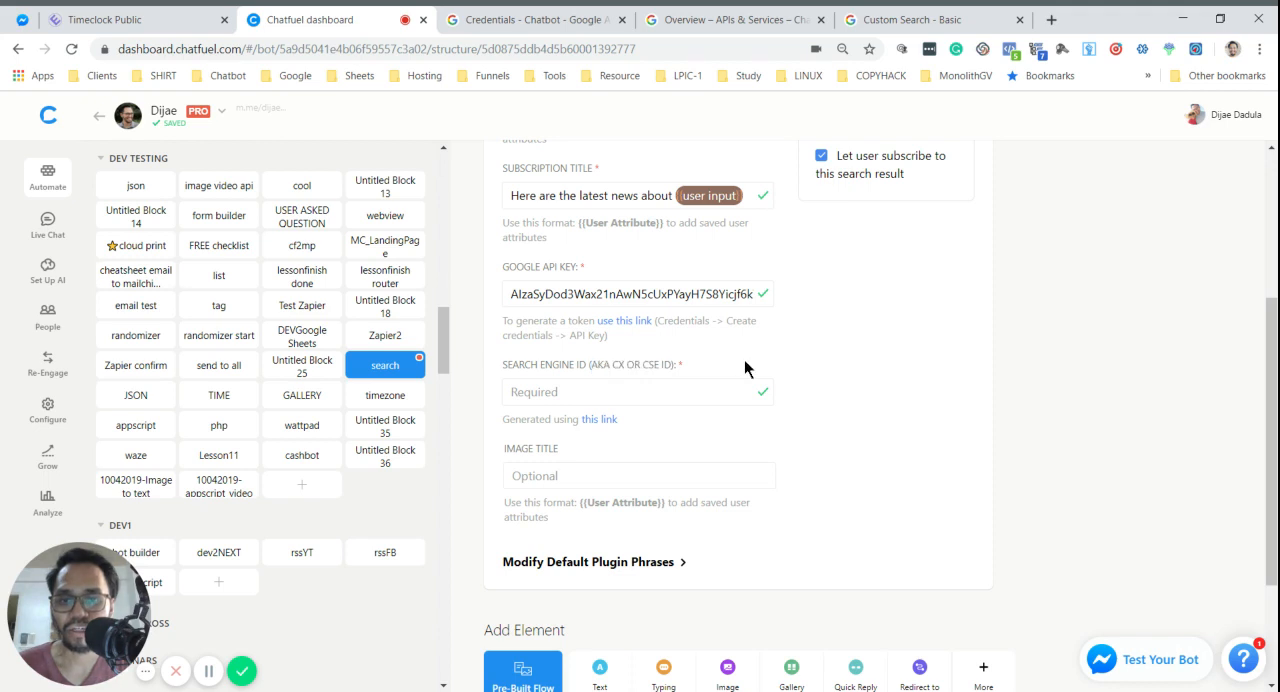
left_click_drag(503, 366, 587, 364)
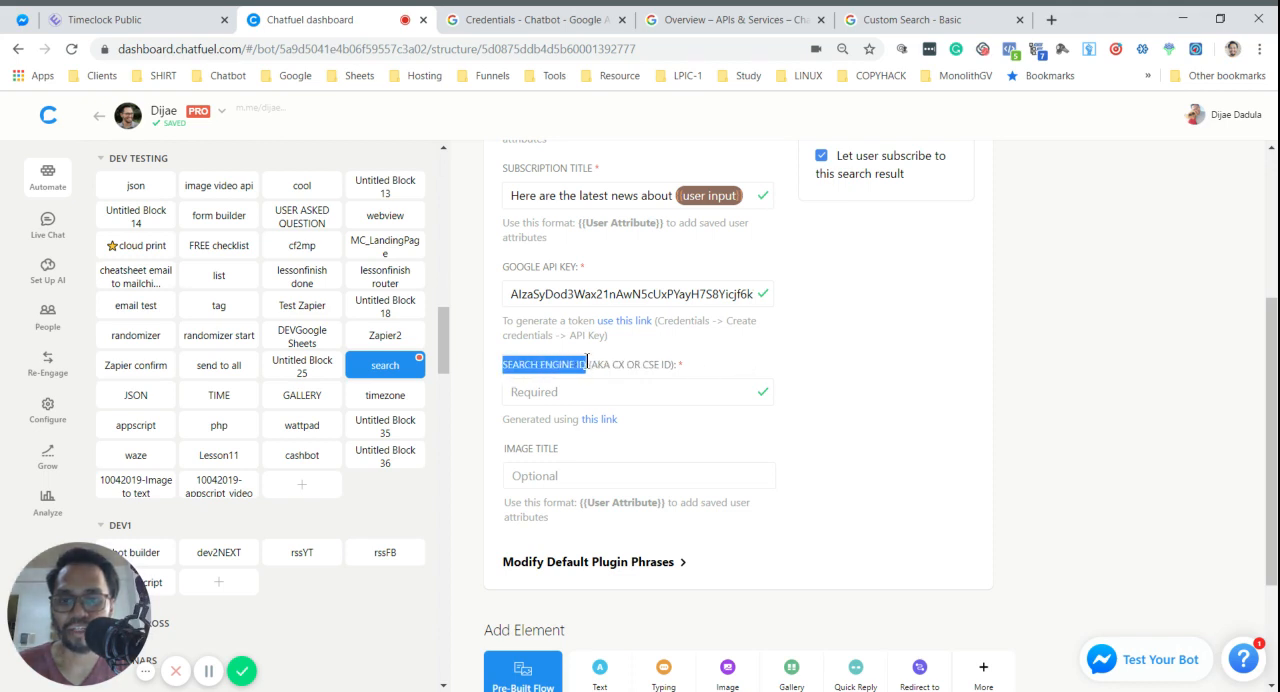
left_click(606, 420)
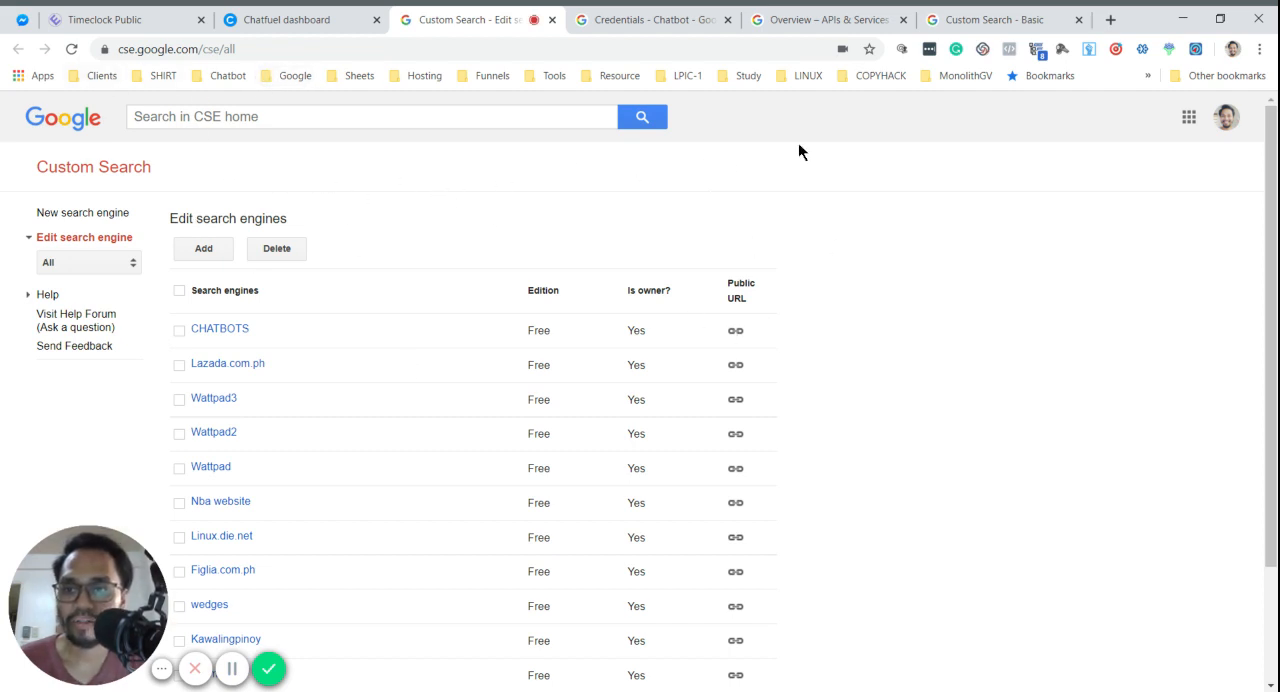
- Add a new custom search engine that searches the sites chatfuel.com and google.com, and create it
scroll(320, 390, "down", 3)
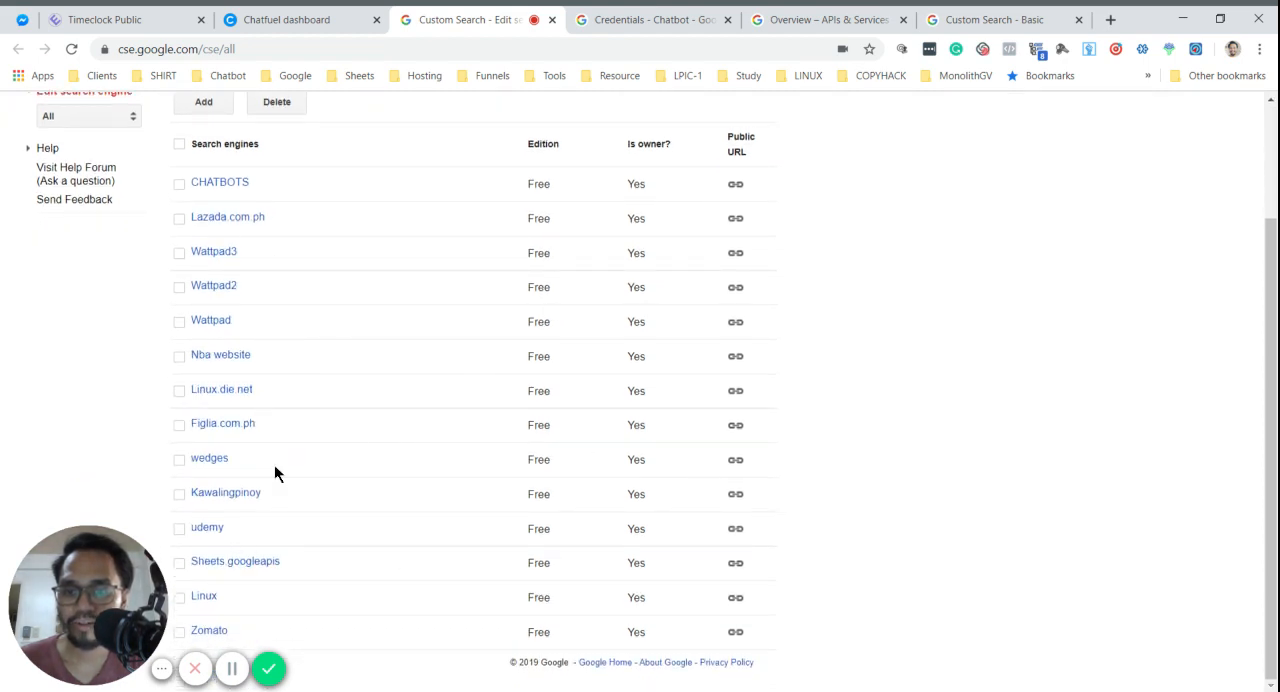
scroll(255, 410, "up", 2)
scroll(255, 330, "down", 2)
scroll(350, 420, "up", 2)
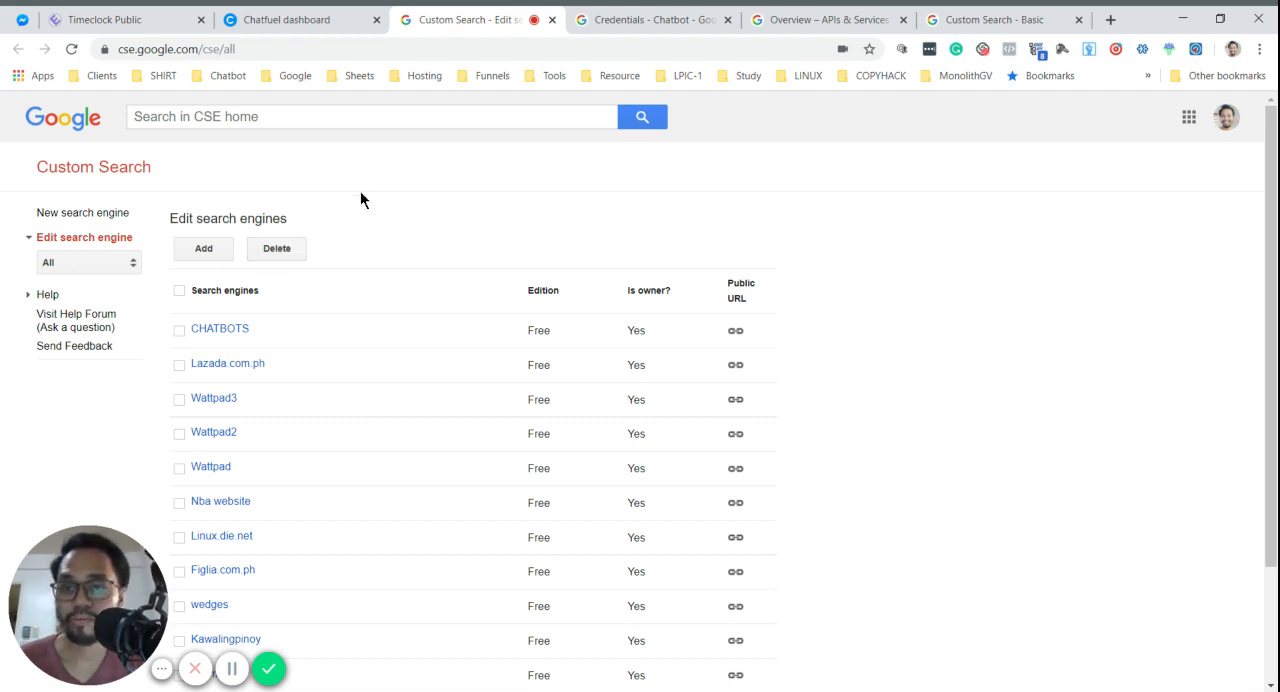
left_click(203, 262)
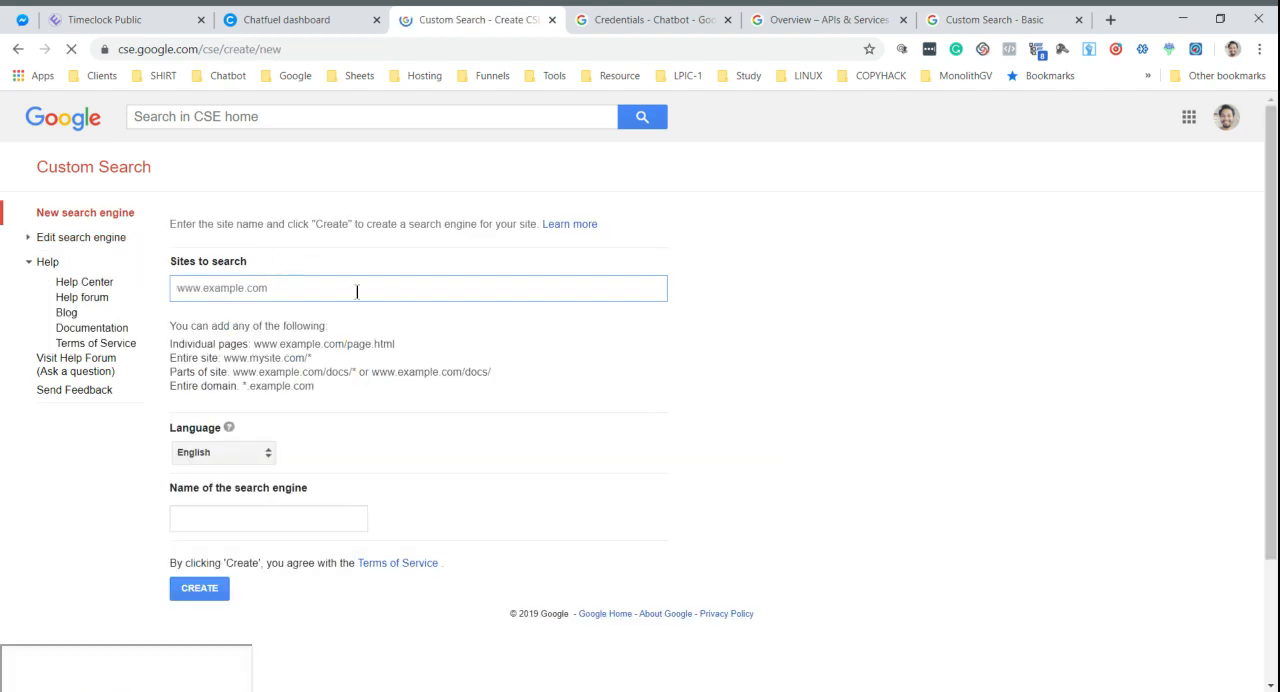
type("dhatfue")
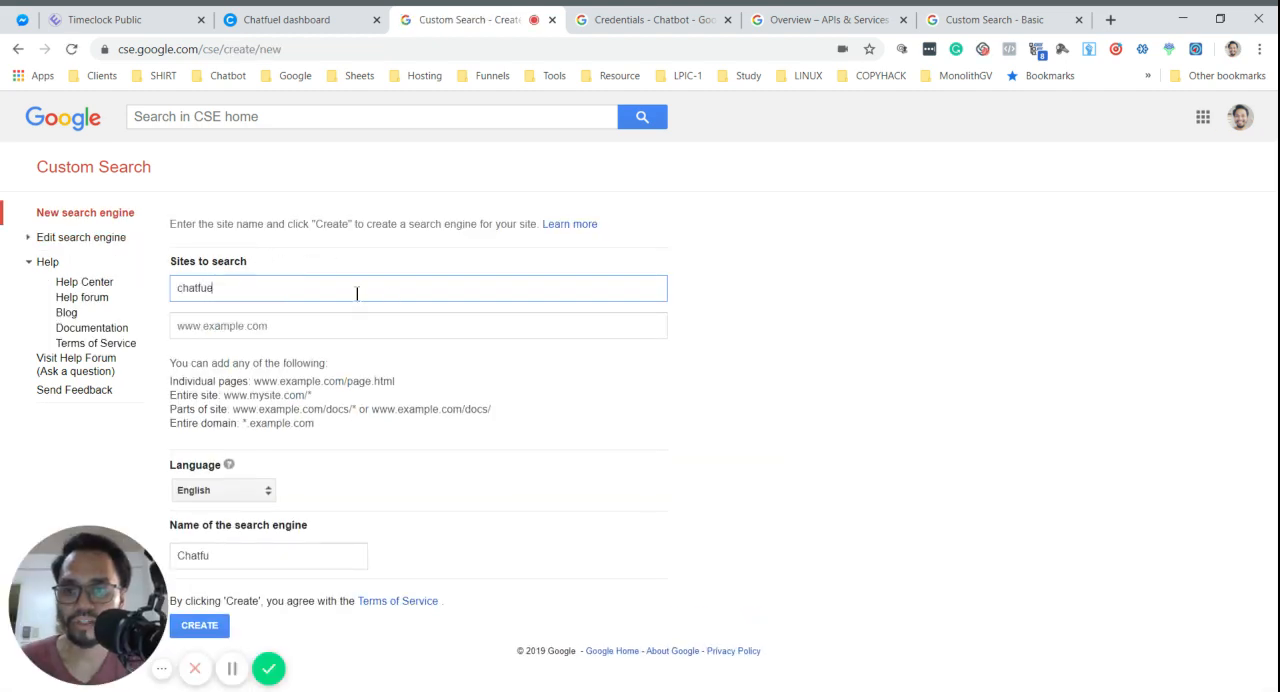
type("l.com")
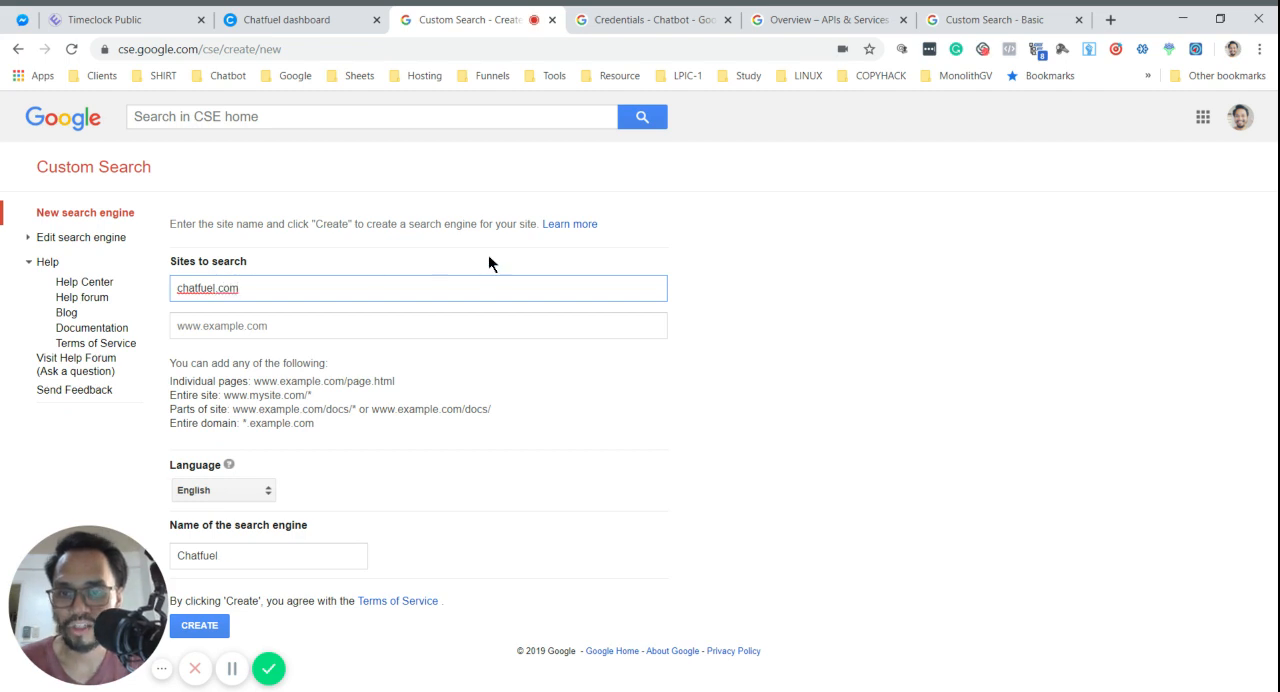
left_click(292, 333)
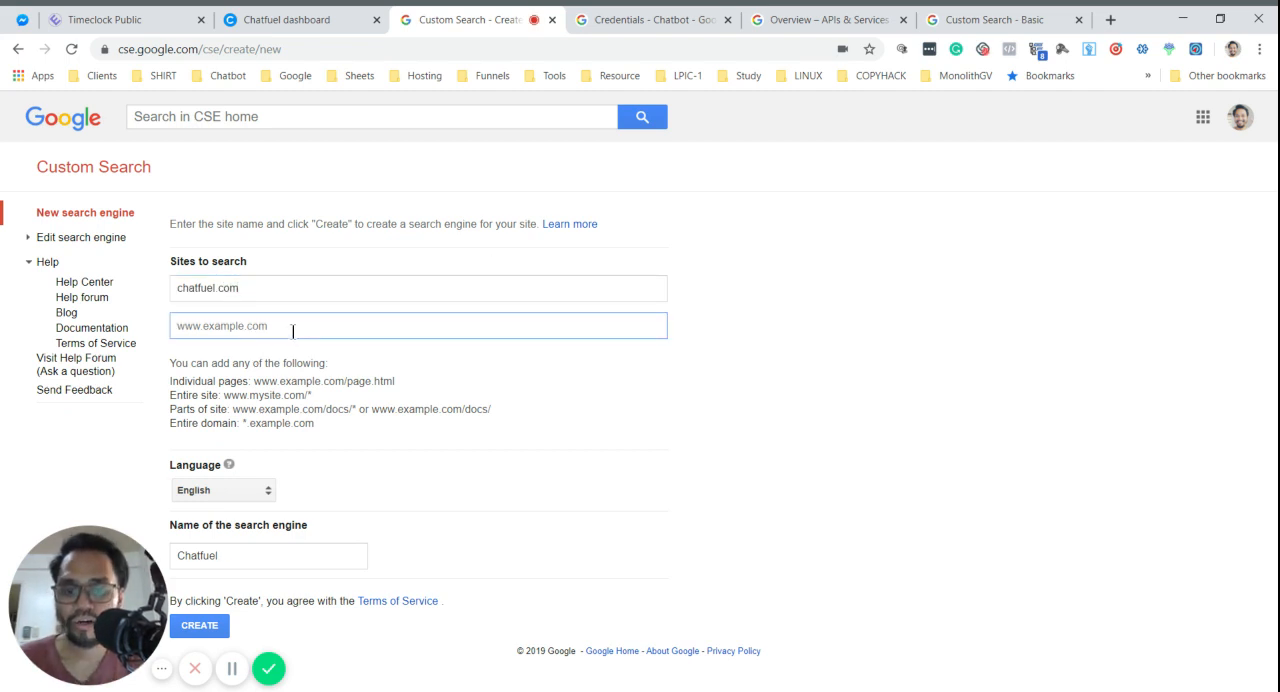
type("google.com")
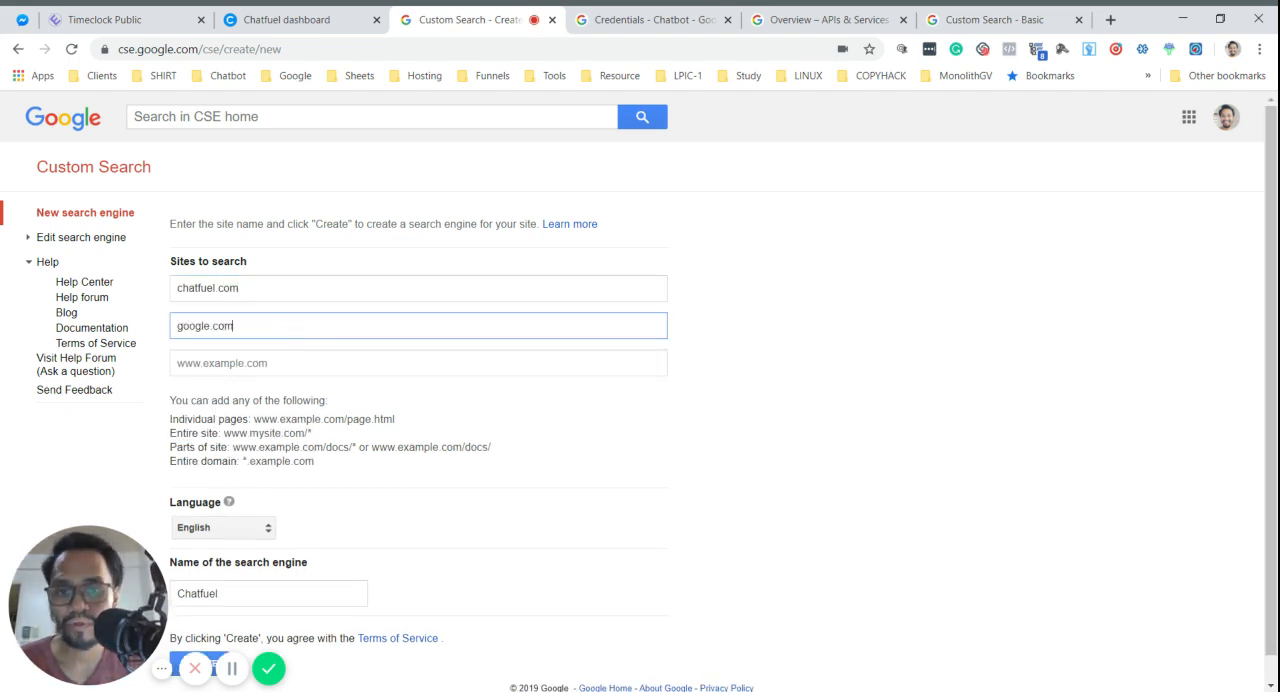
left_click(438, 258)
scroll(465, 280, "down", 1)
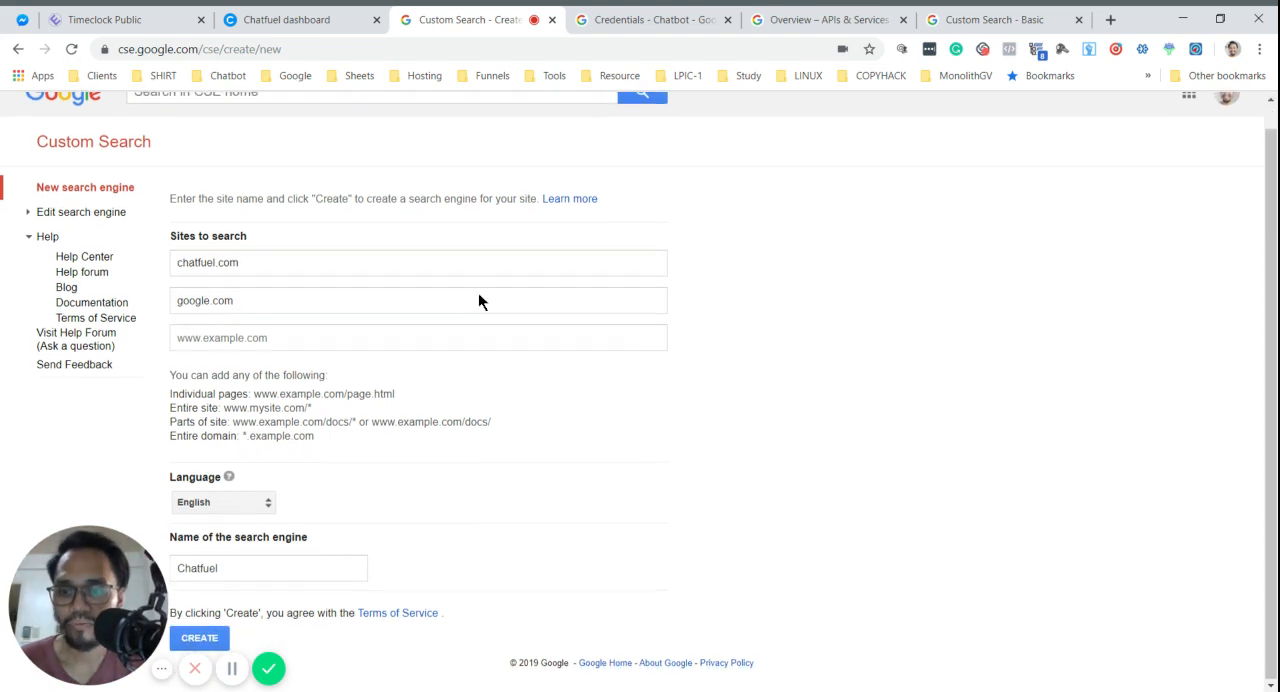
left_click(205, 640)
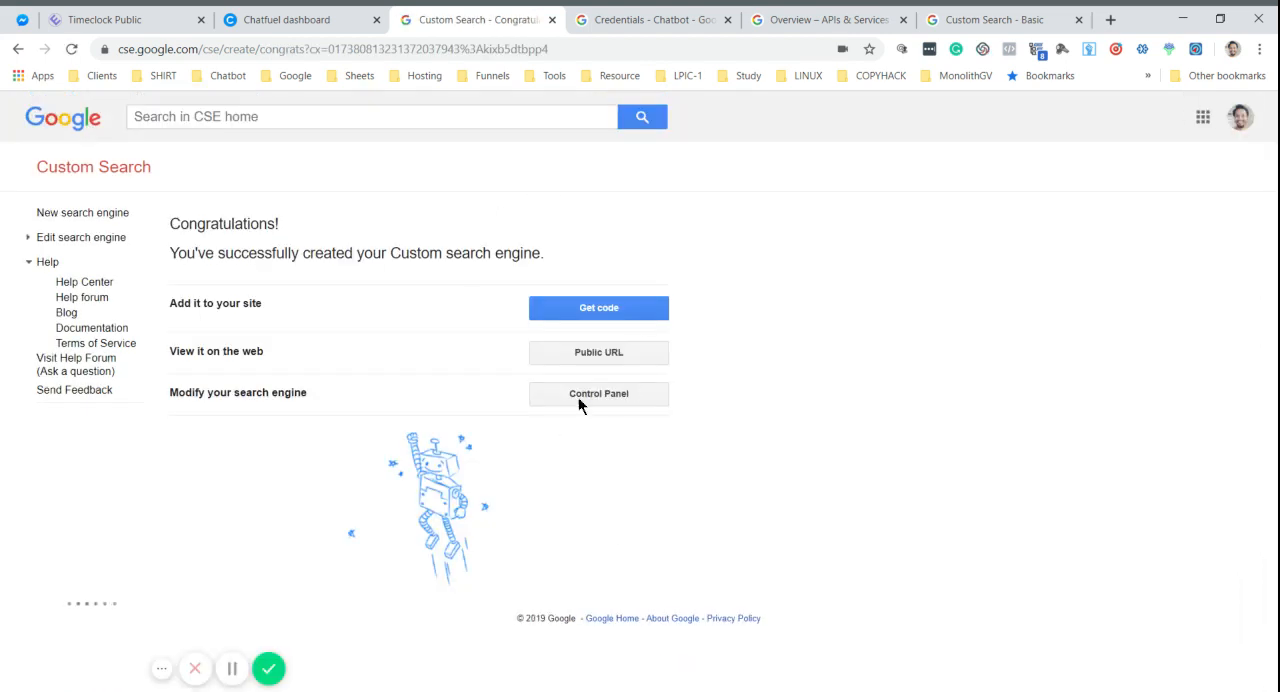
- Copy the new search engine's ID from its control panel and return to the Chatfuel dashboard
left_click(588, 395)
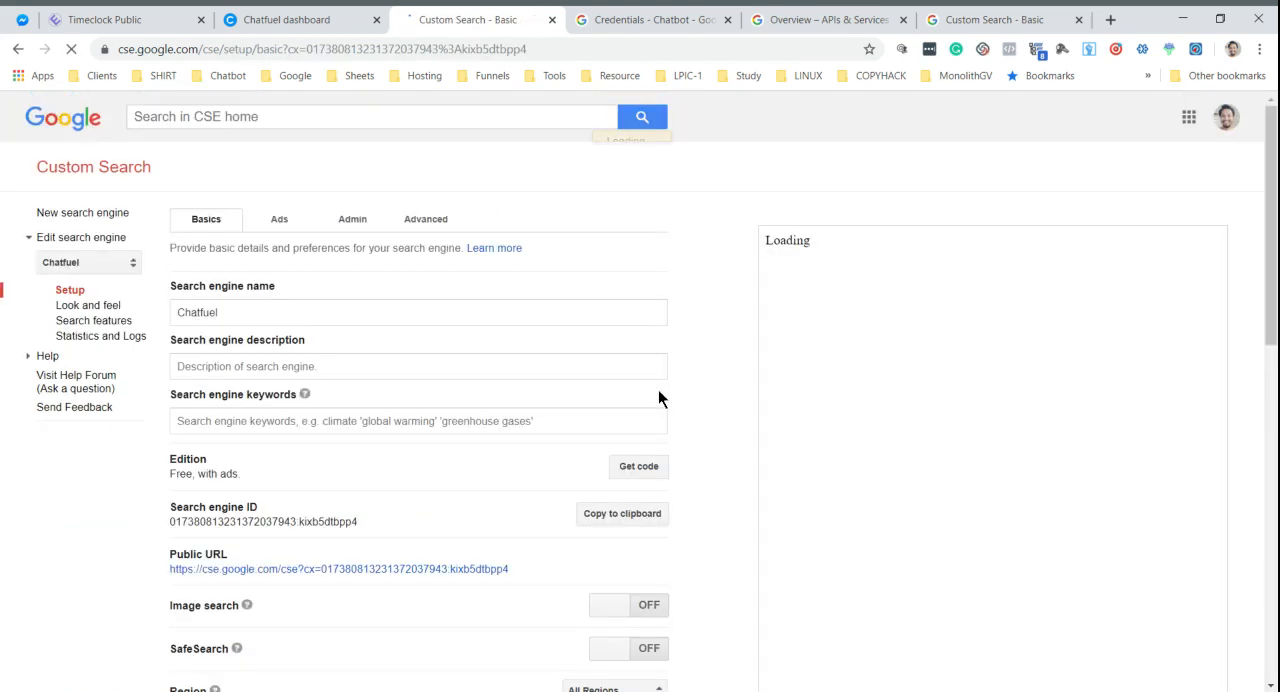
scroll(665, 395, "down", 2)
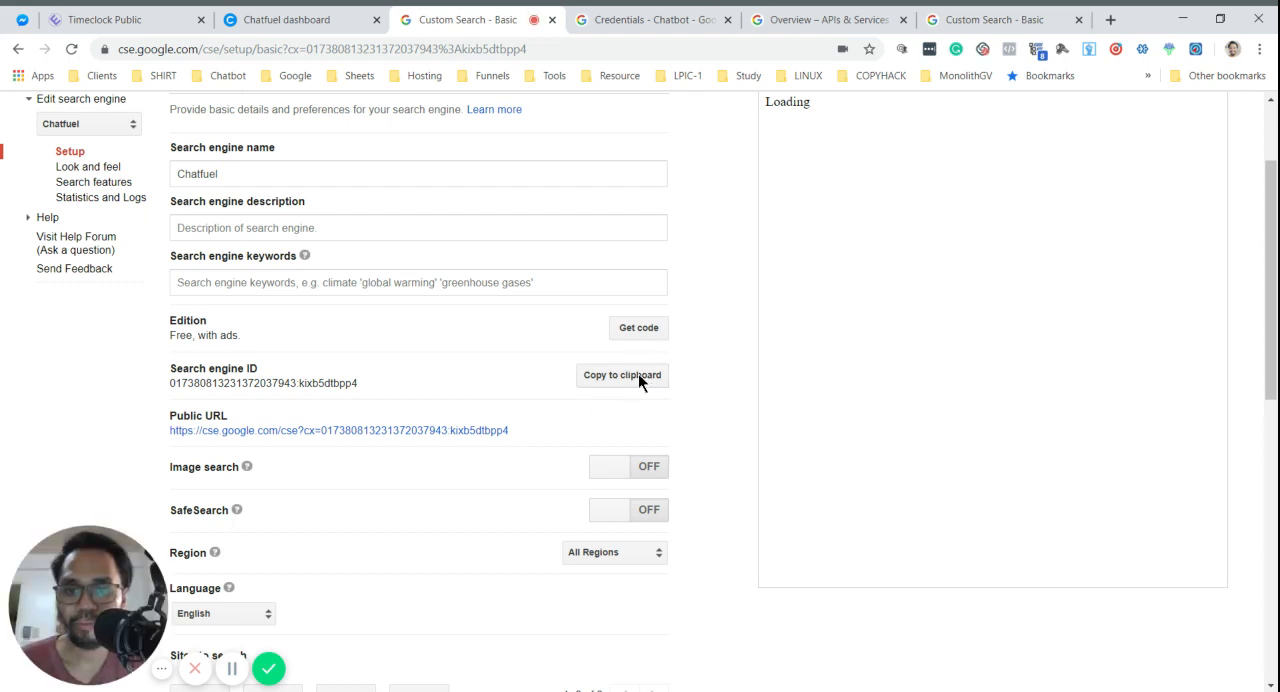
left_click(640, 377)
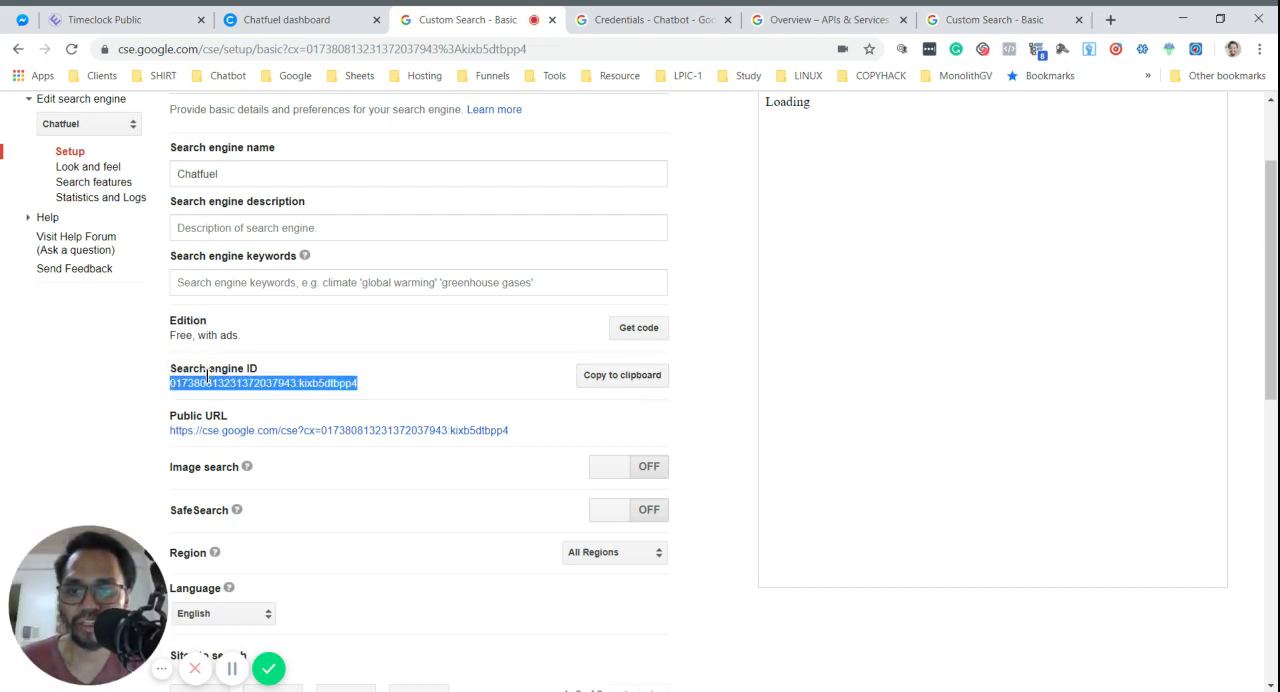
left_click(300, 17)
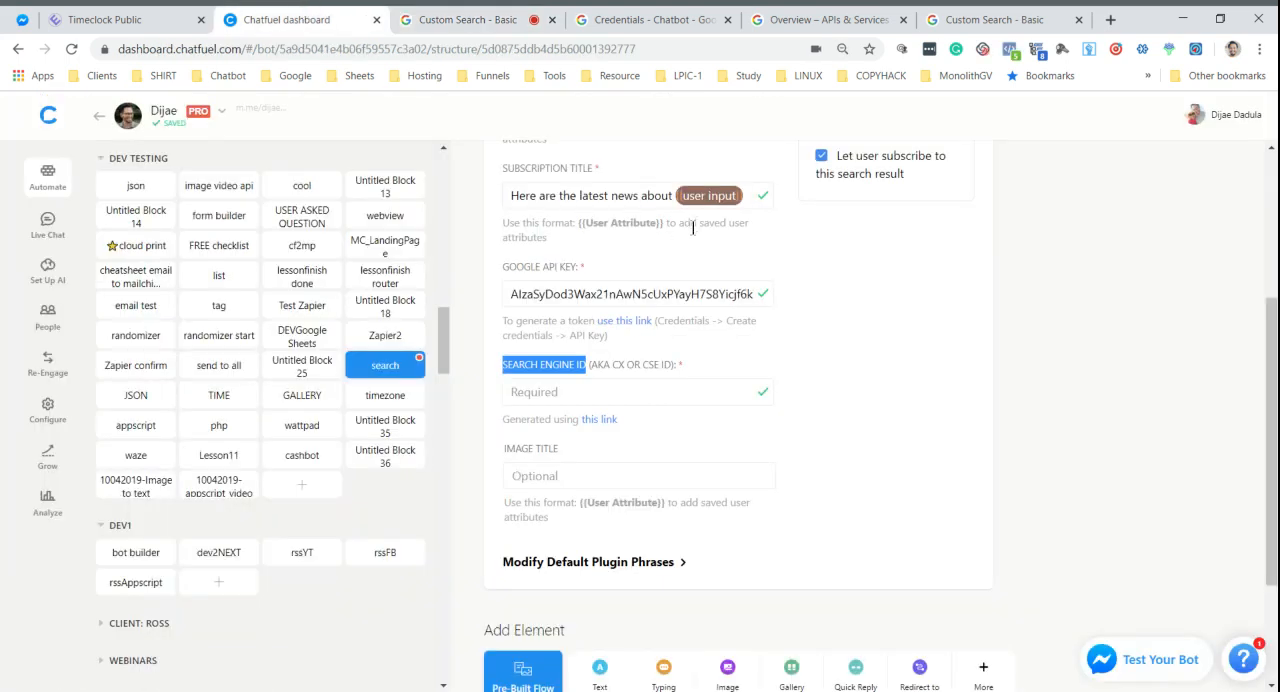
- Paste the copied search engine ID into the Google Site Search card's Search Engine ID field
left_click(675, 395)
key("ctrl+v")
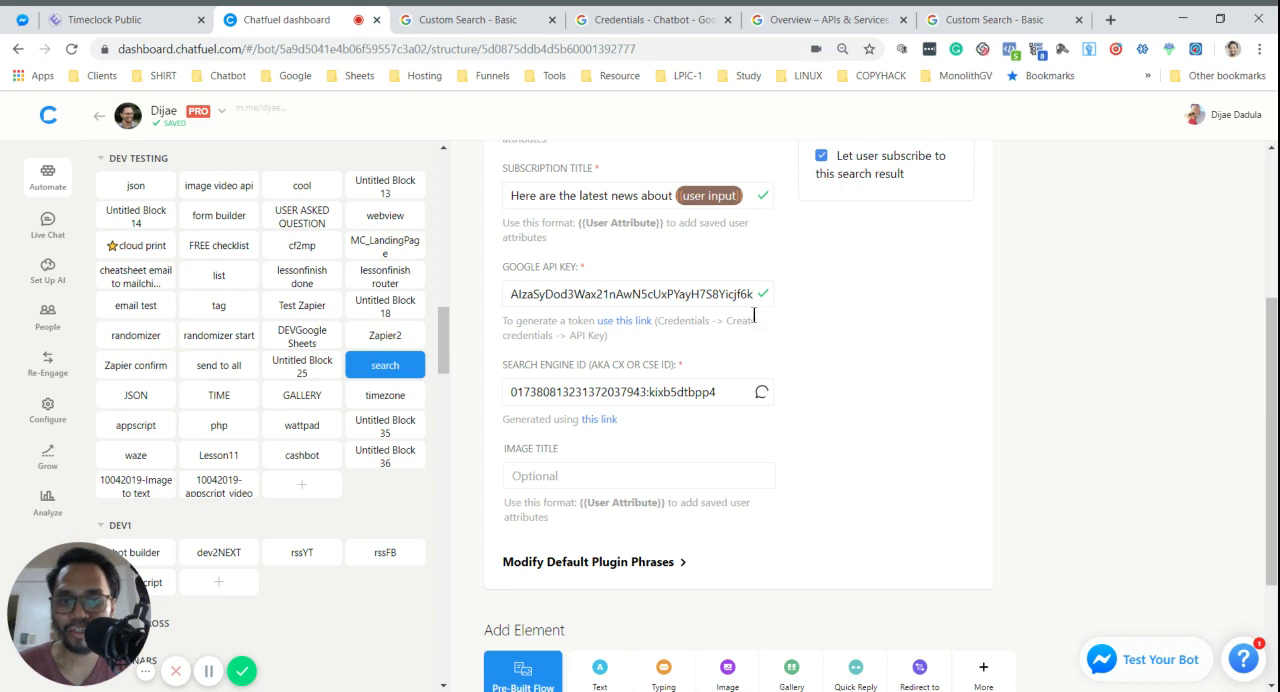
scroll(822, 387, "up", 1)
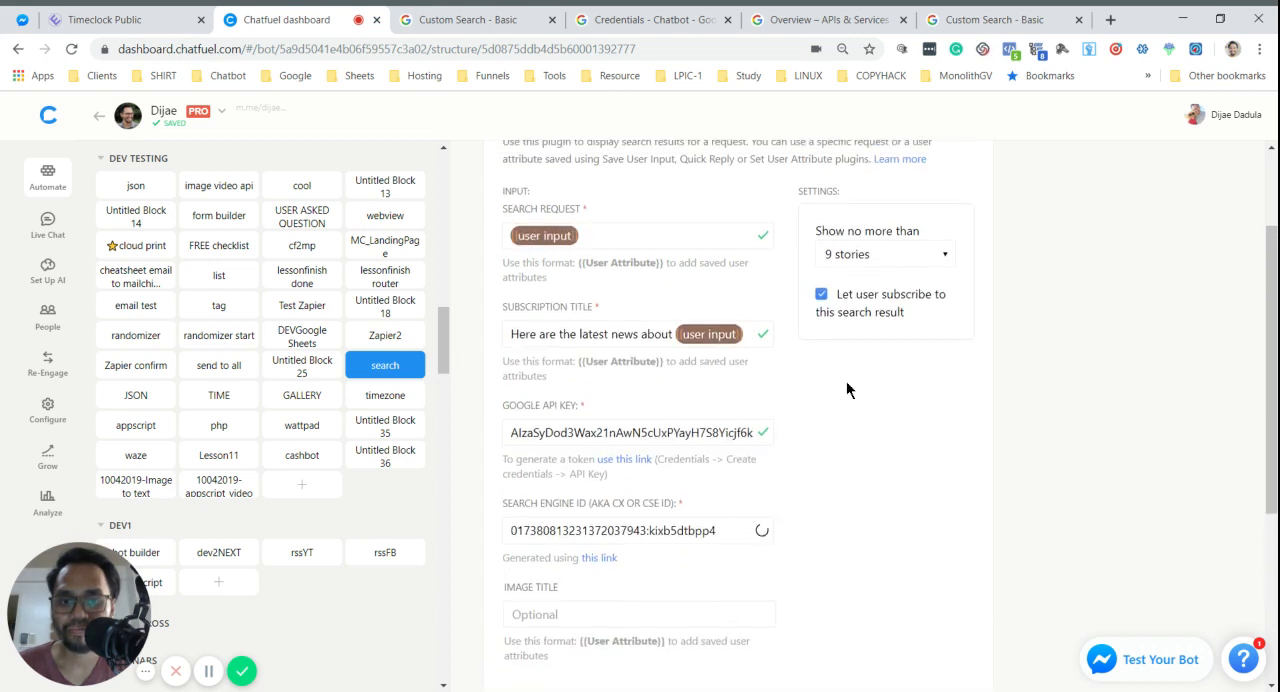
- Check the sites to search in the new custom search engine's settings, and return to the Chatfuel dashboard
left_click(462, 19)
scroll(454, 282, "down", 4)
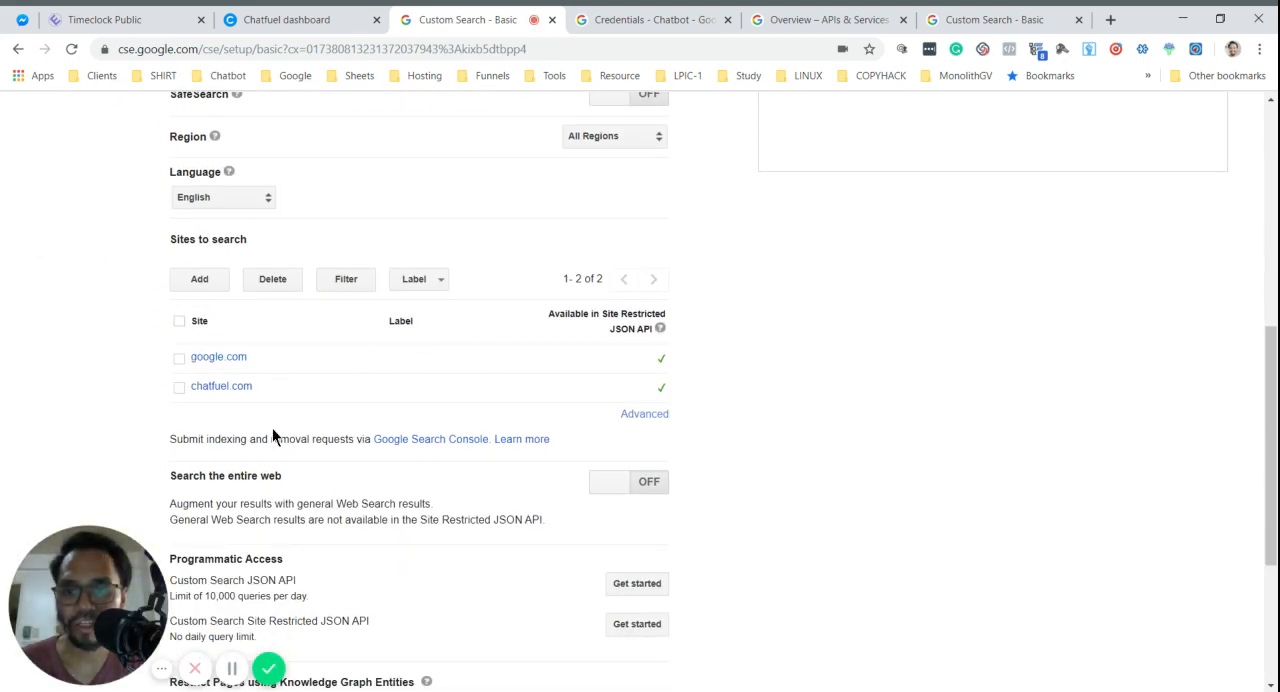
left_click(290, 19)
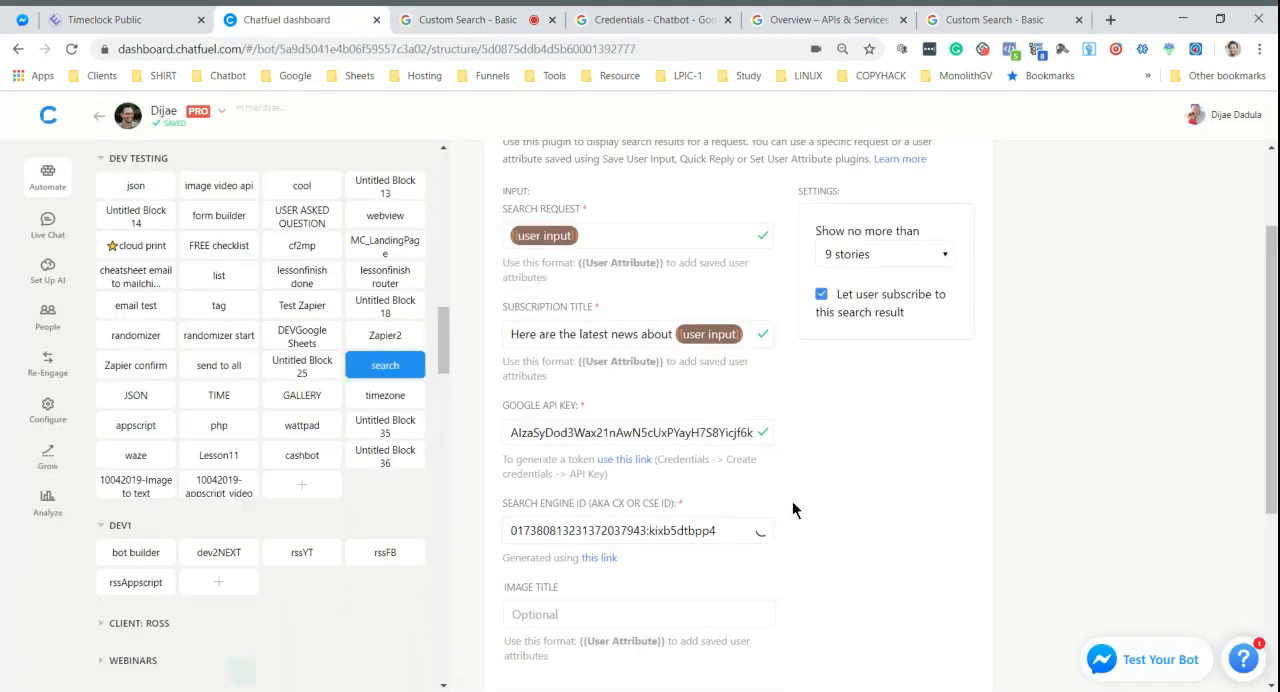
- Cut the search engine ID from the Google Site Search card, reload the search block, and paste the ID back into its field
left_click(742, 531)
left_click(866, 494)
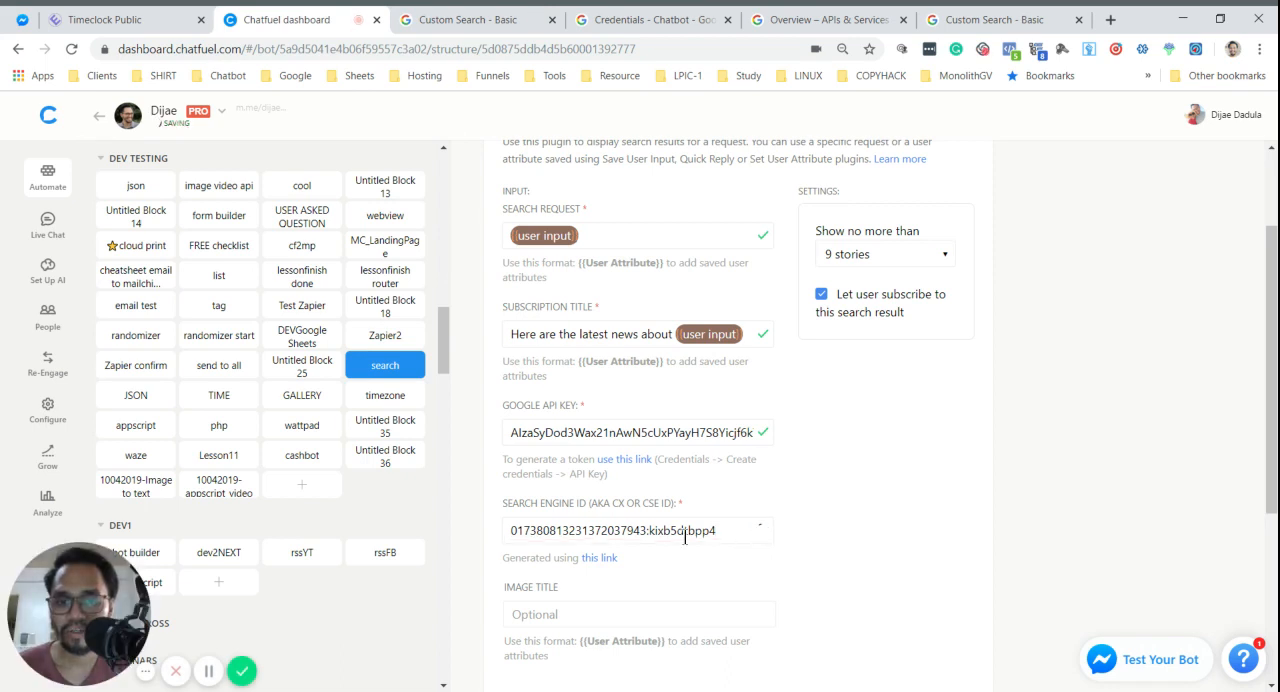
triple_click(684, 534)
left_click(866, 472)
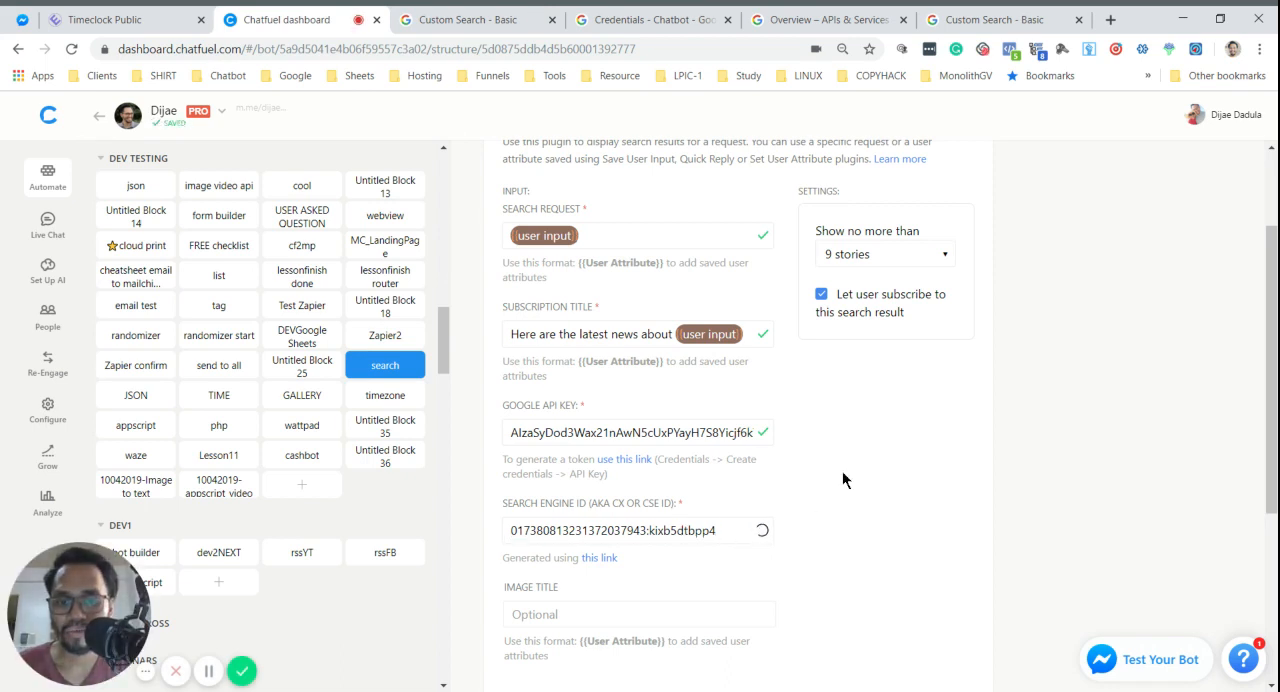
scroll(872, 540, "down", 2)
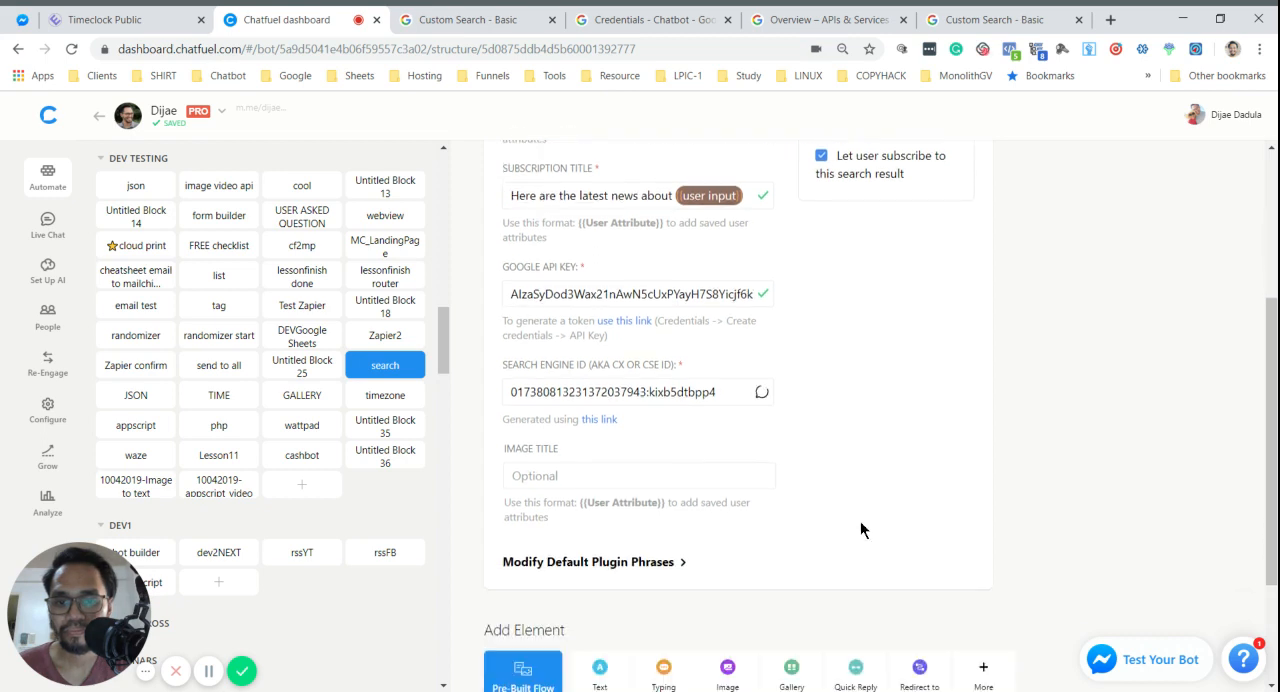
triple_click(671, 391)
key("ctrl+x")
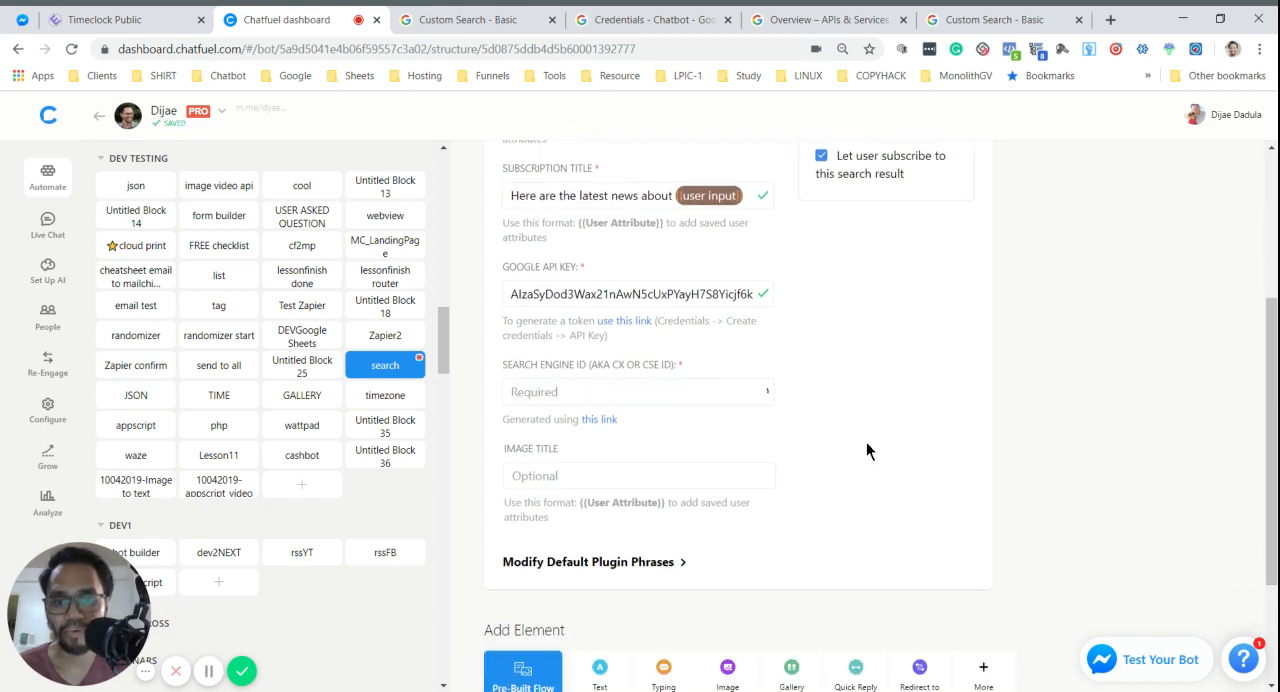
left_click(386, 398)
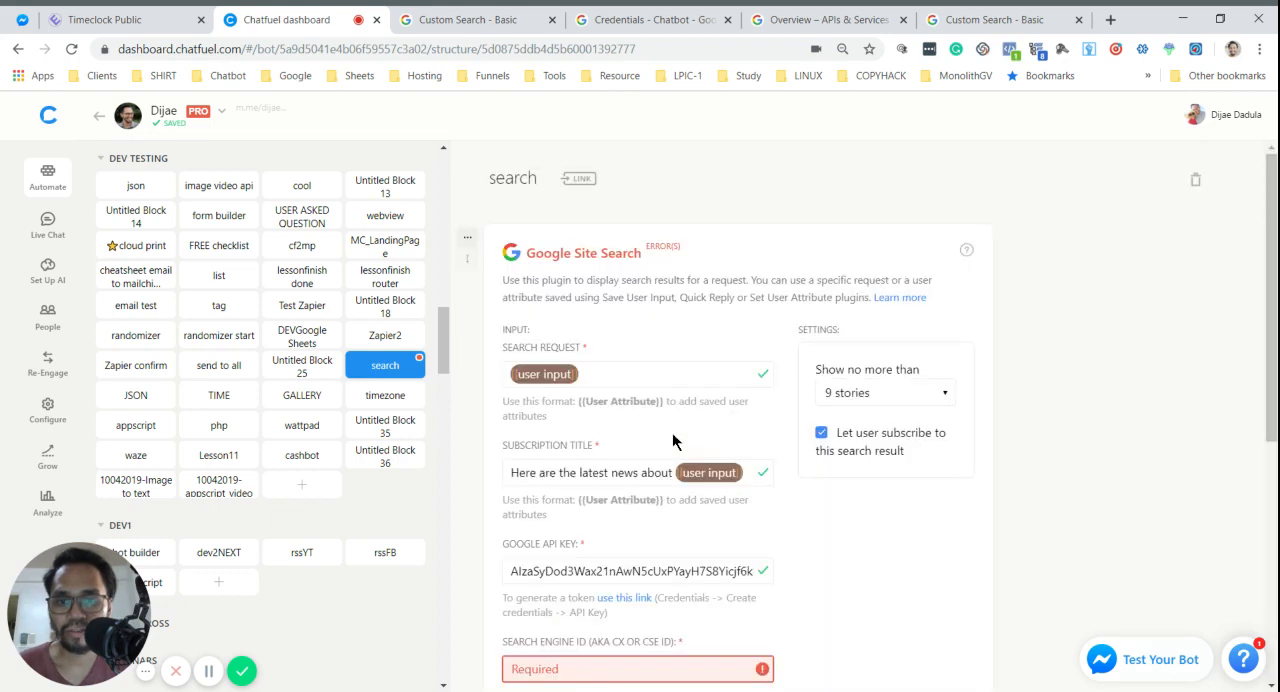
scroll(673, 441, "down", 2)
left_click(700, 530)
key("ctrl+v")
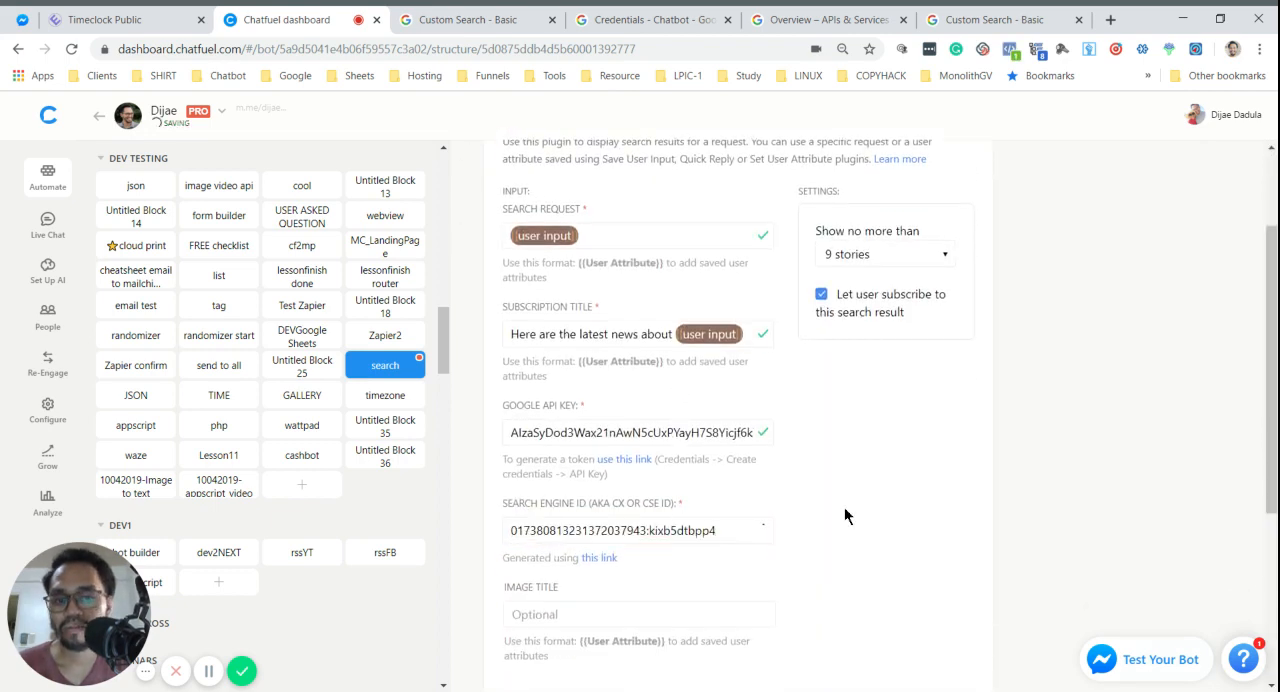
scroll(850, 496, "down", 2)
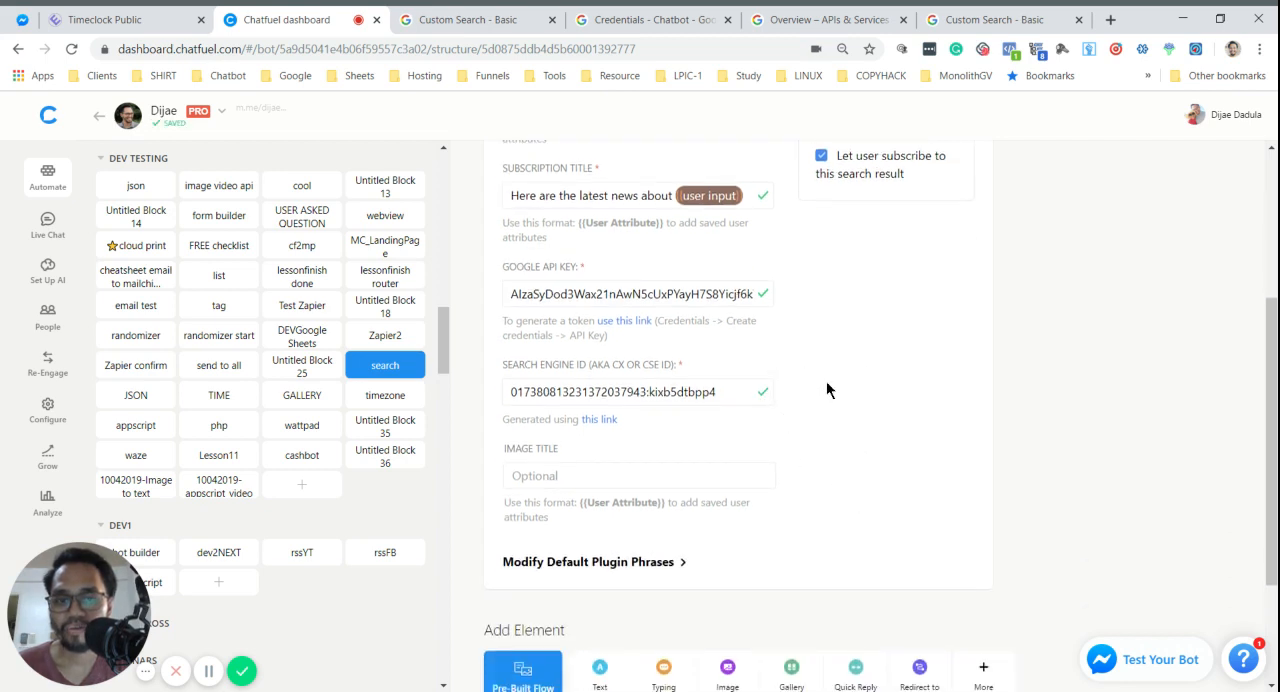
scroll(827, 389, "up", 4)
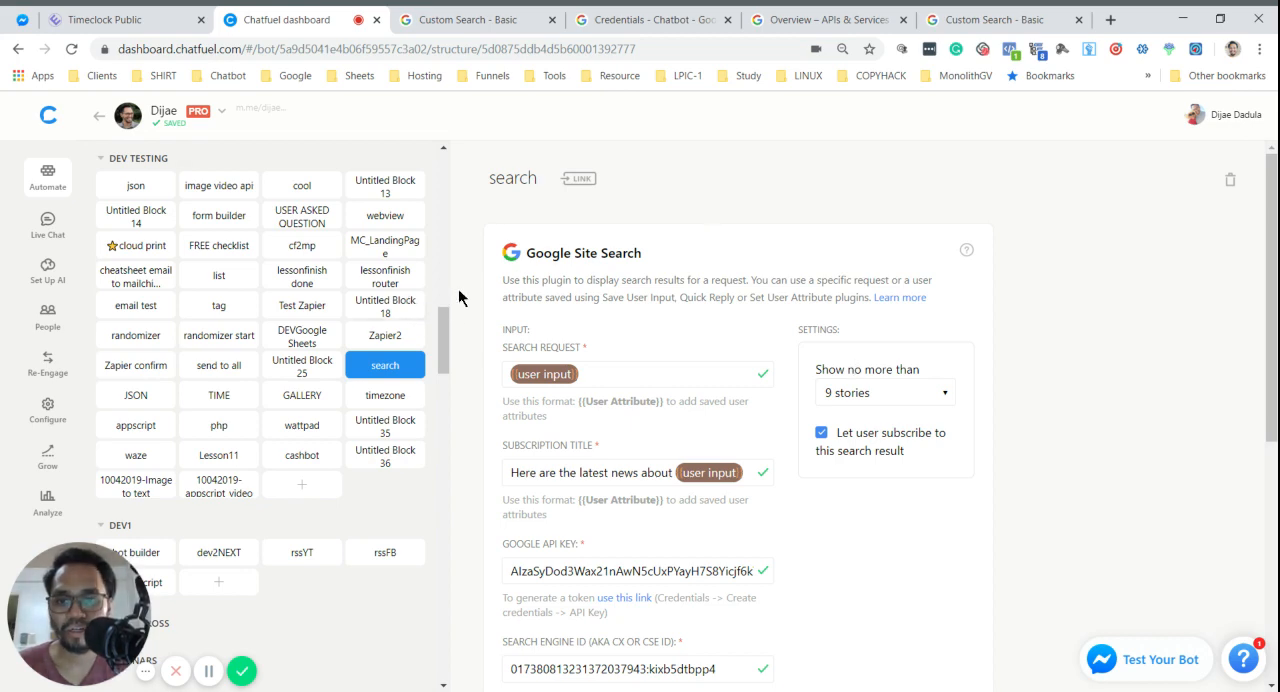
- Open the Default answer block and examine its Save User Input card, including the attribute that stores the answer
left_click_drag(443, 329, 443, 160)
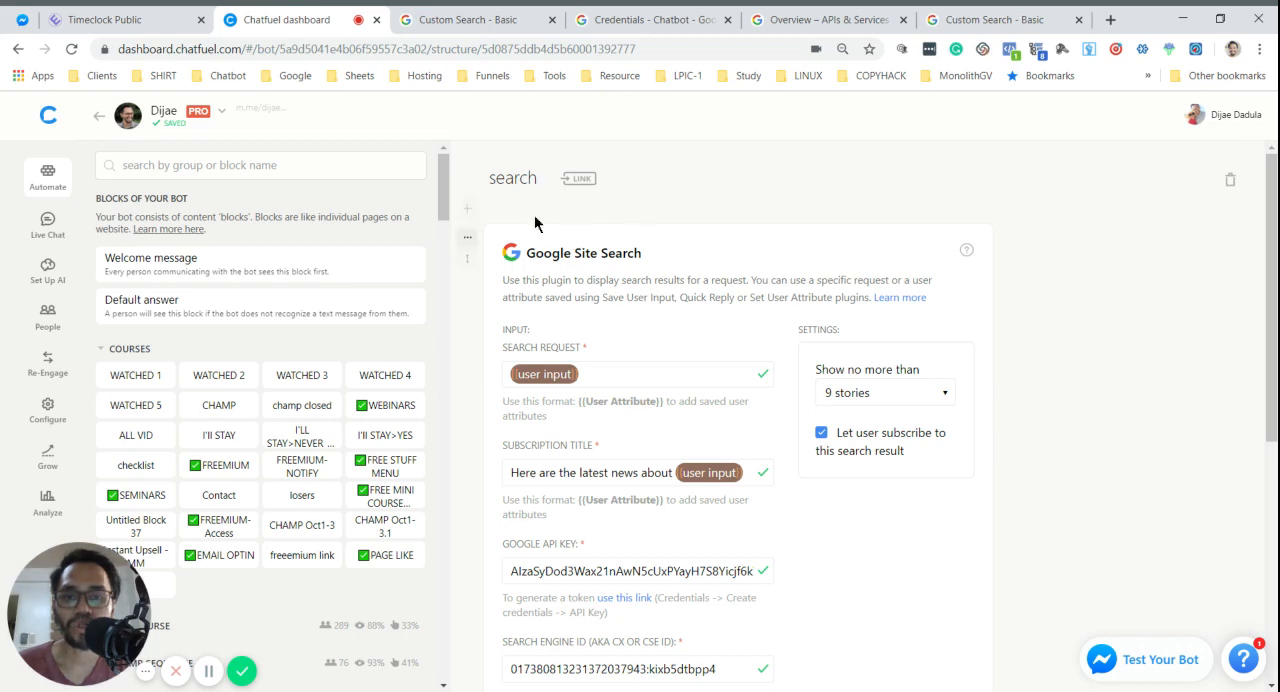
scroll(971, 420, "down", 5)
scroll(950, 360, "up", 5)
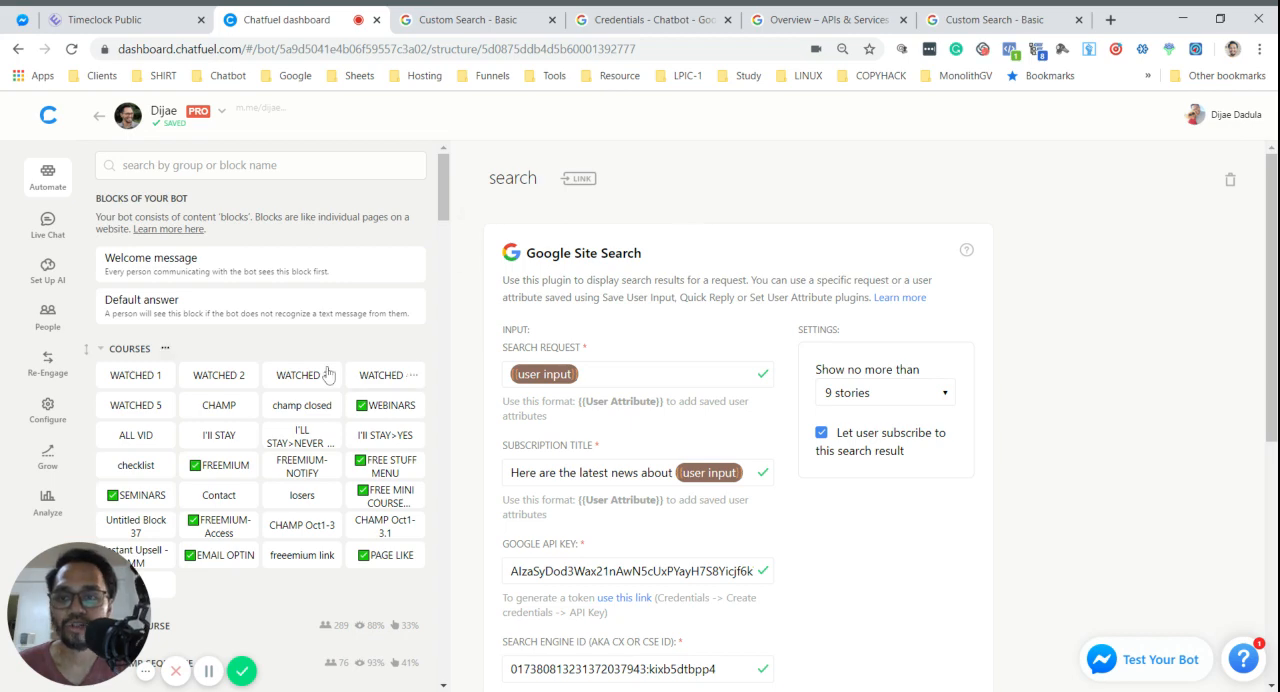
scroll(558, 398, "down", 3)
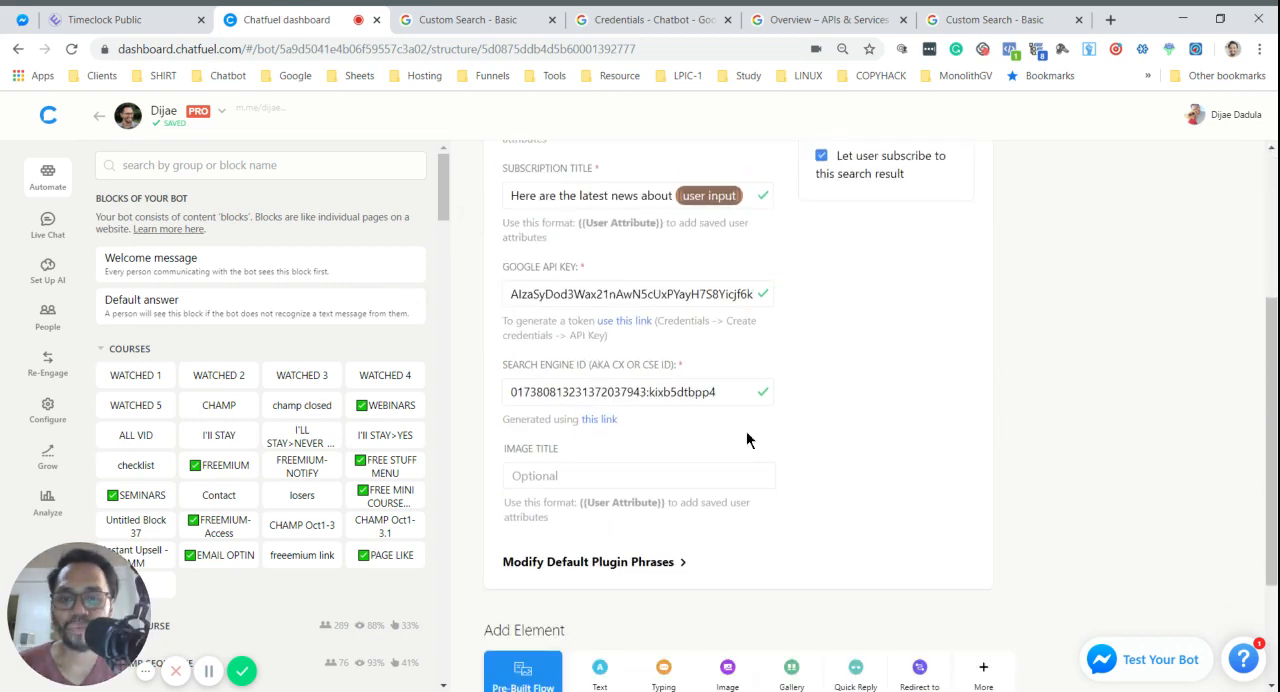
scroll(886, 376, "up", 3)
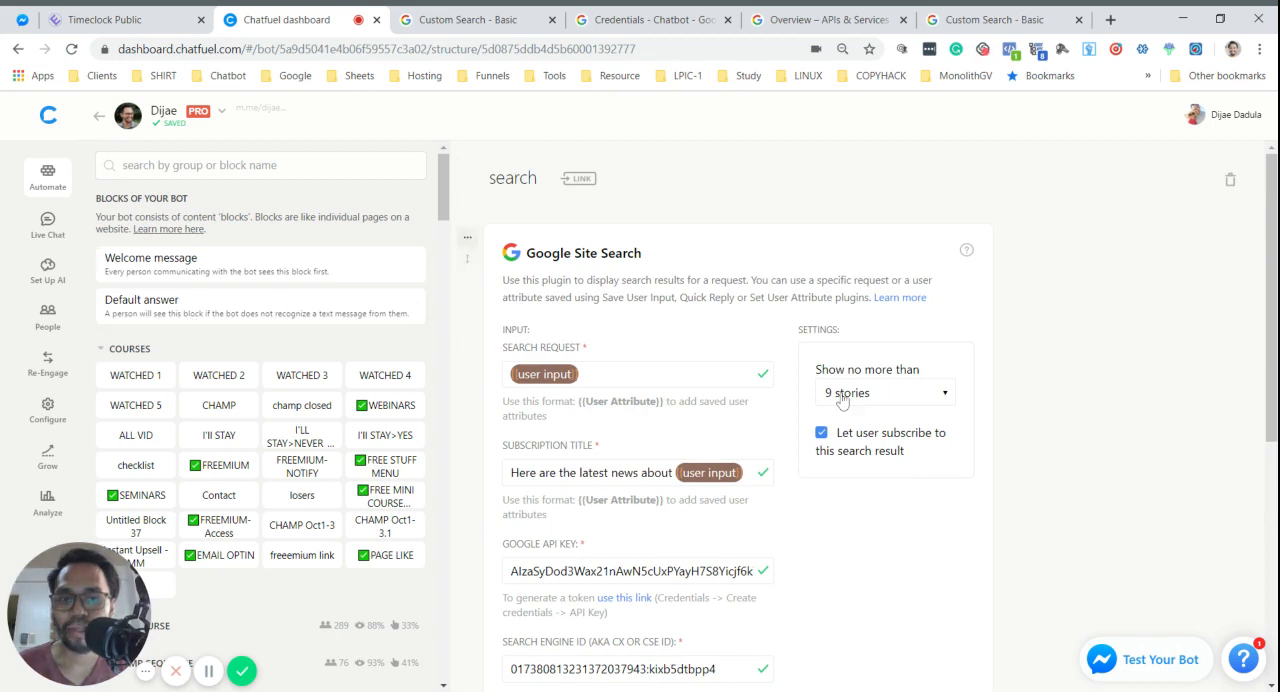
left_click(168, 308)
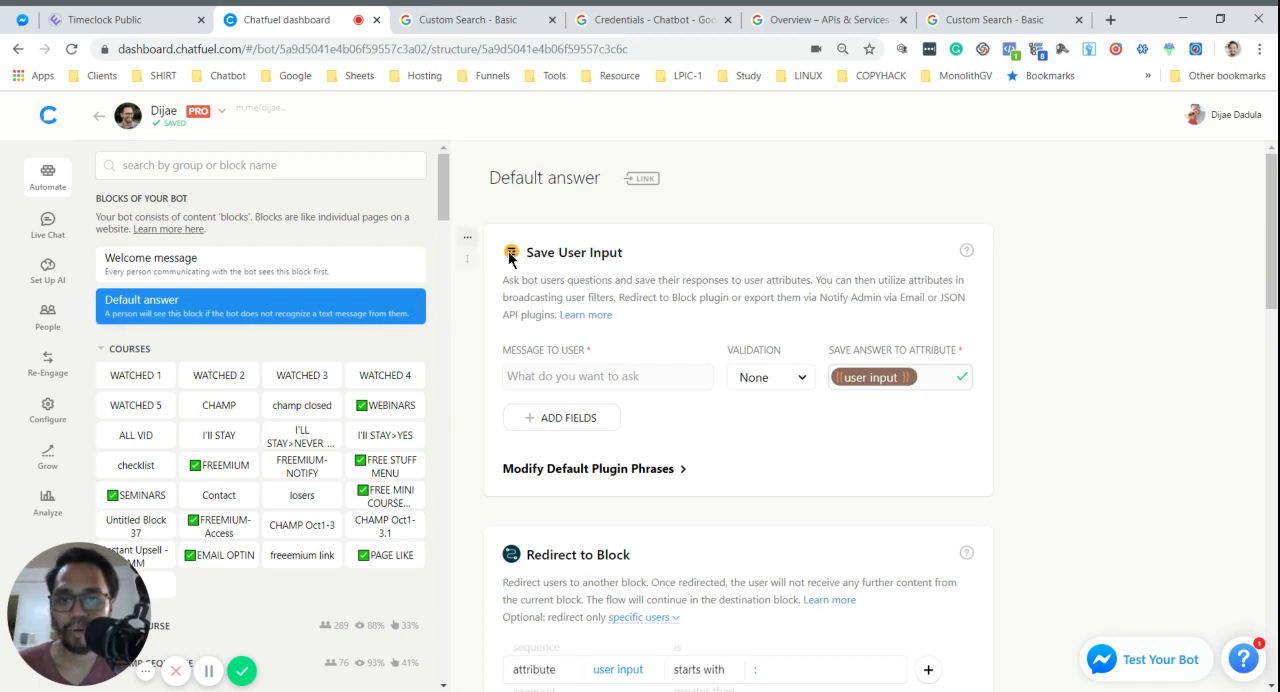
left_click_drag(527, 256, 645, 263)
left_click(665, 264)
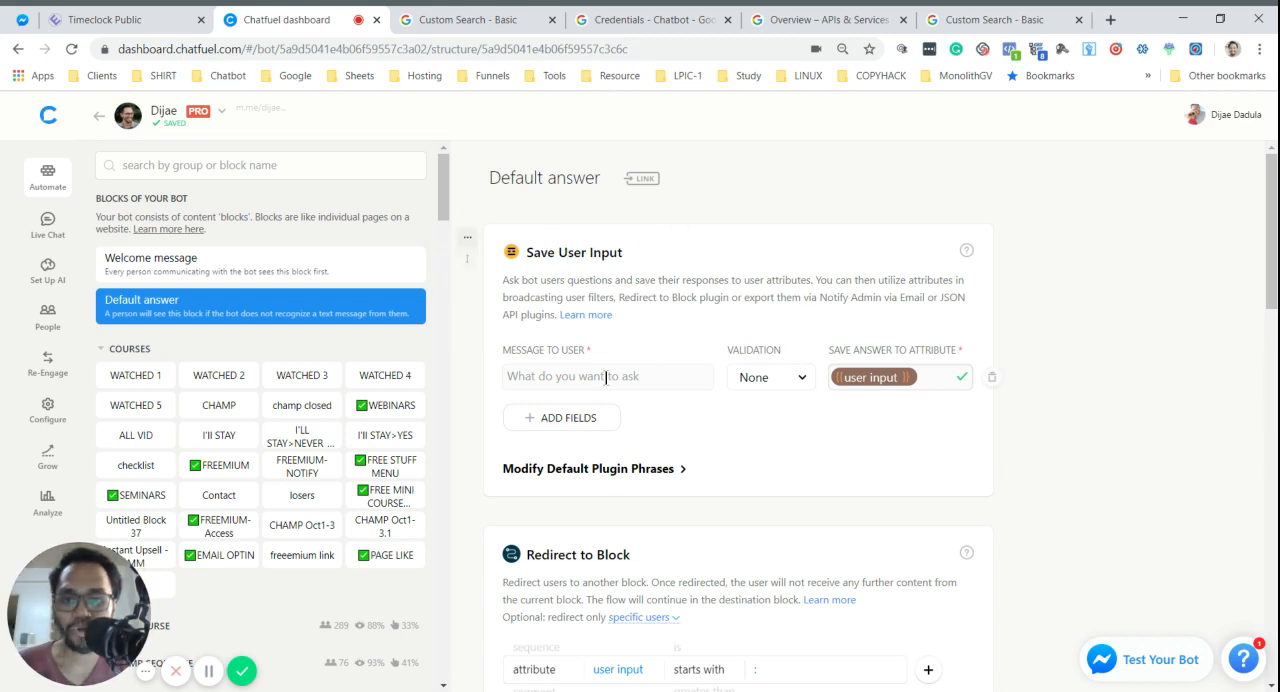
left_click(747, 324)
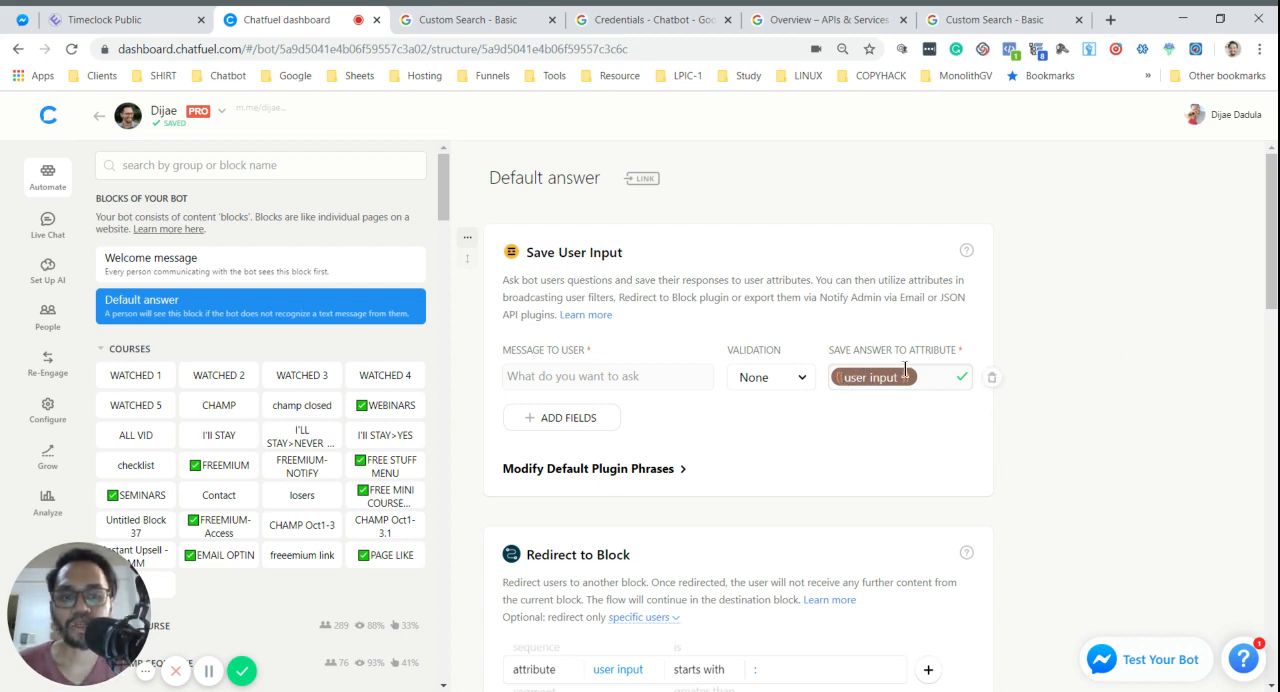
- Examine the first Redirect to Block card's filter in the Default answer block: its attribute, its "starts with" condition and its value
scroll(898, 430, "down", 2)
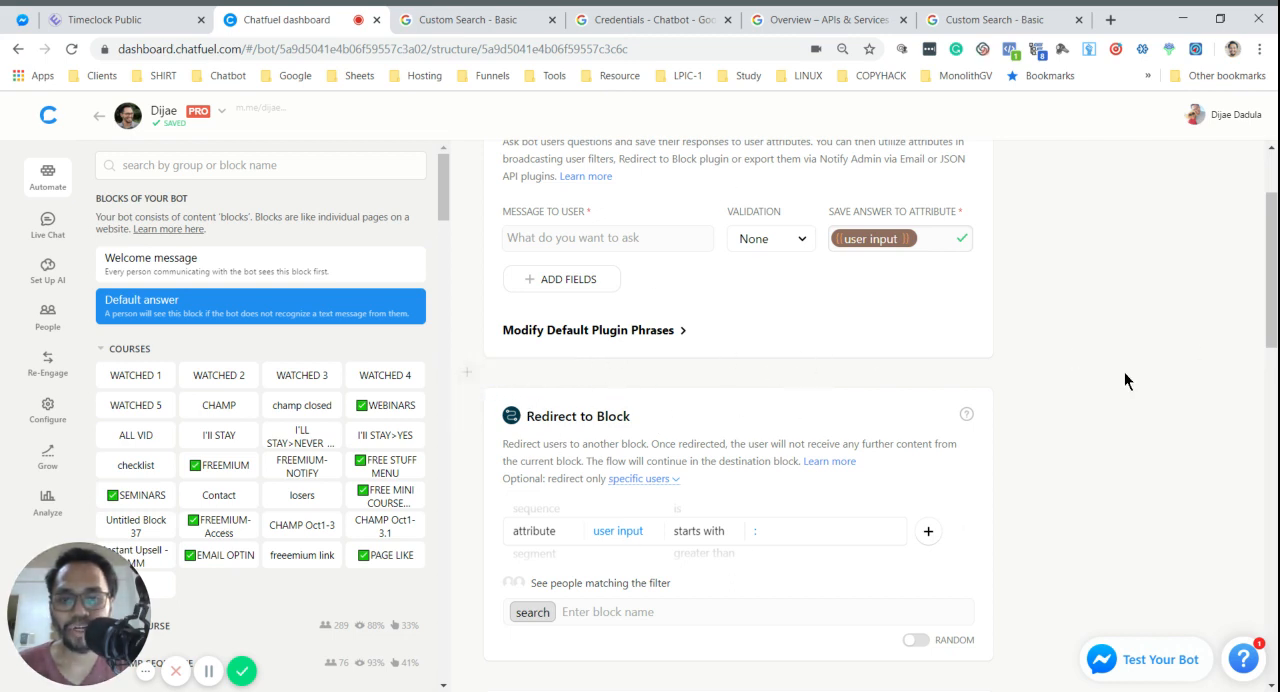
scroll(828, 389, "down", 2)
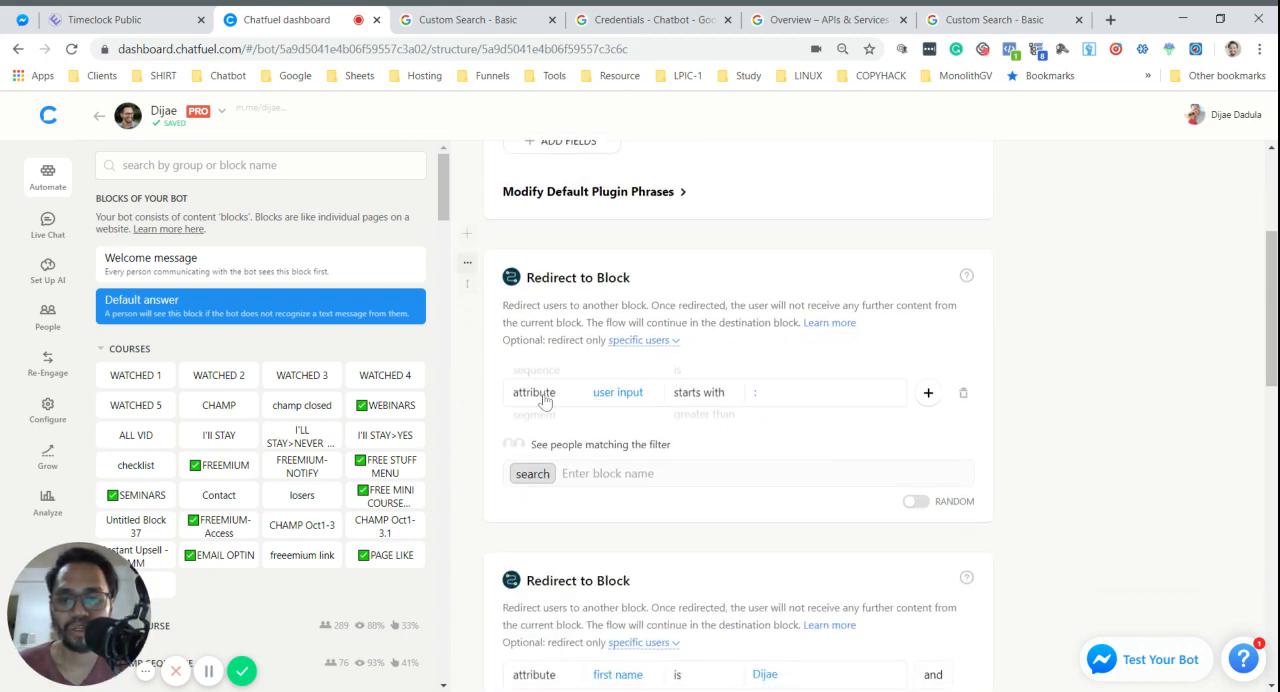
left_click(606, 396)
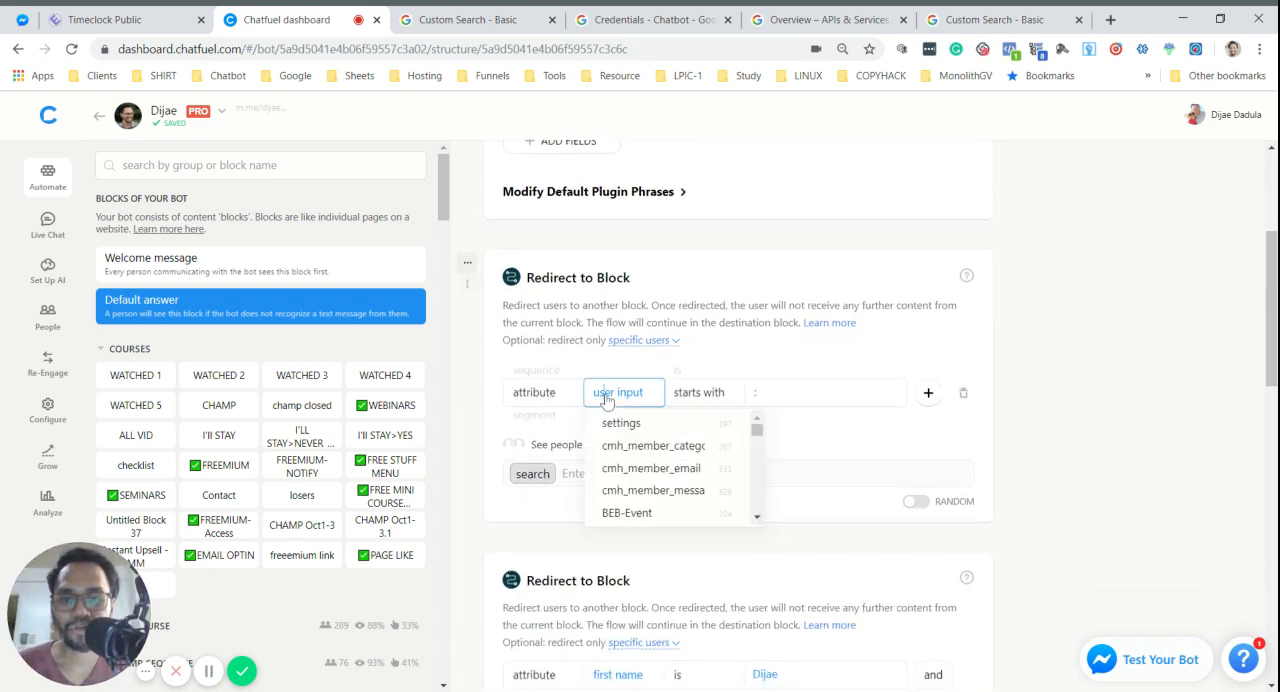
scroll(805, 284, "up", 2)
scroll(805, 284, "up", 1)
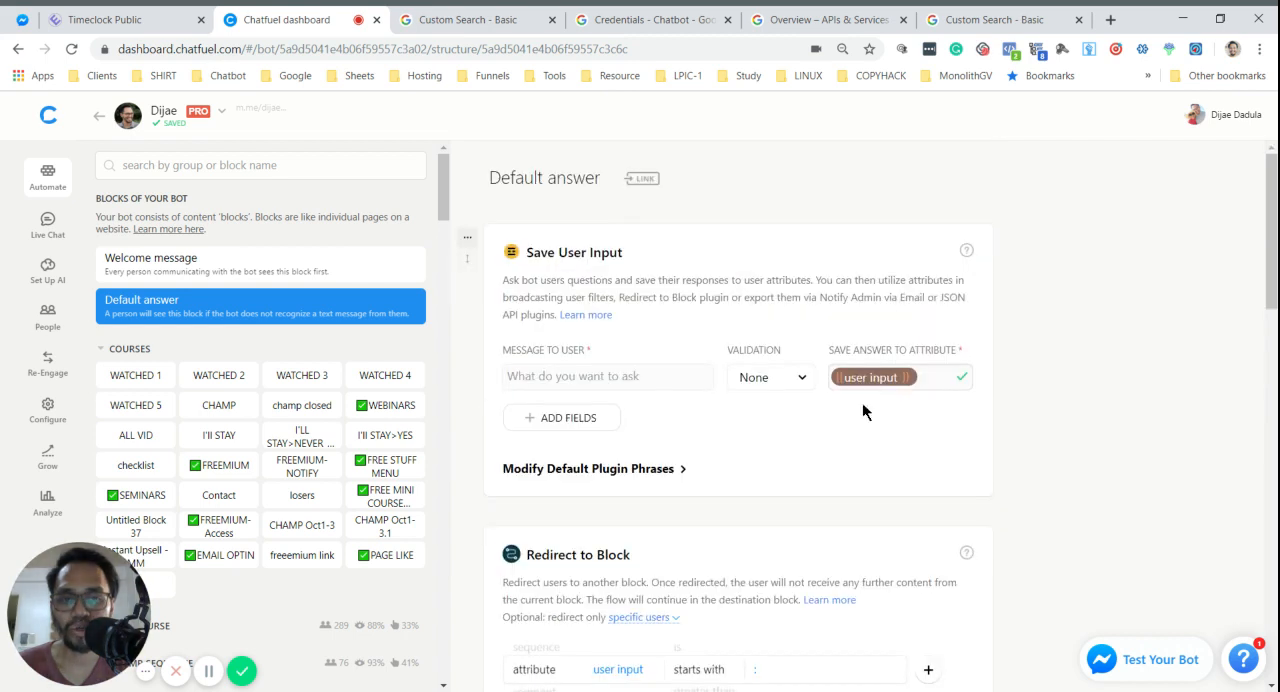
scroll(720, 545, "down", 2)
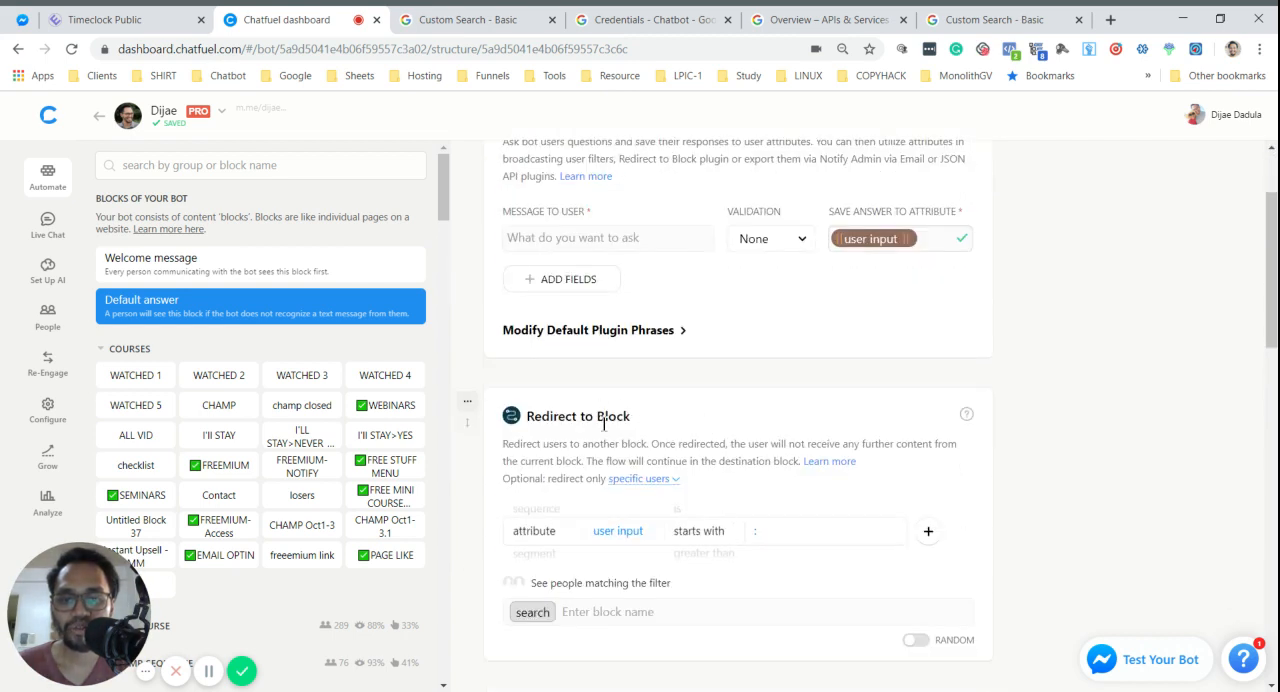
left_click(695, 535)
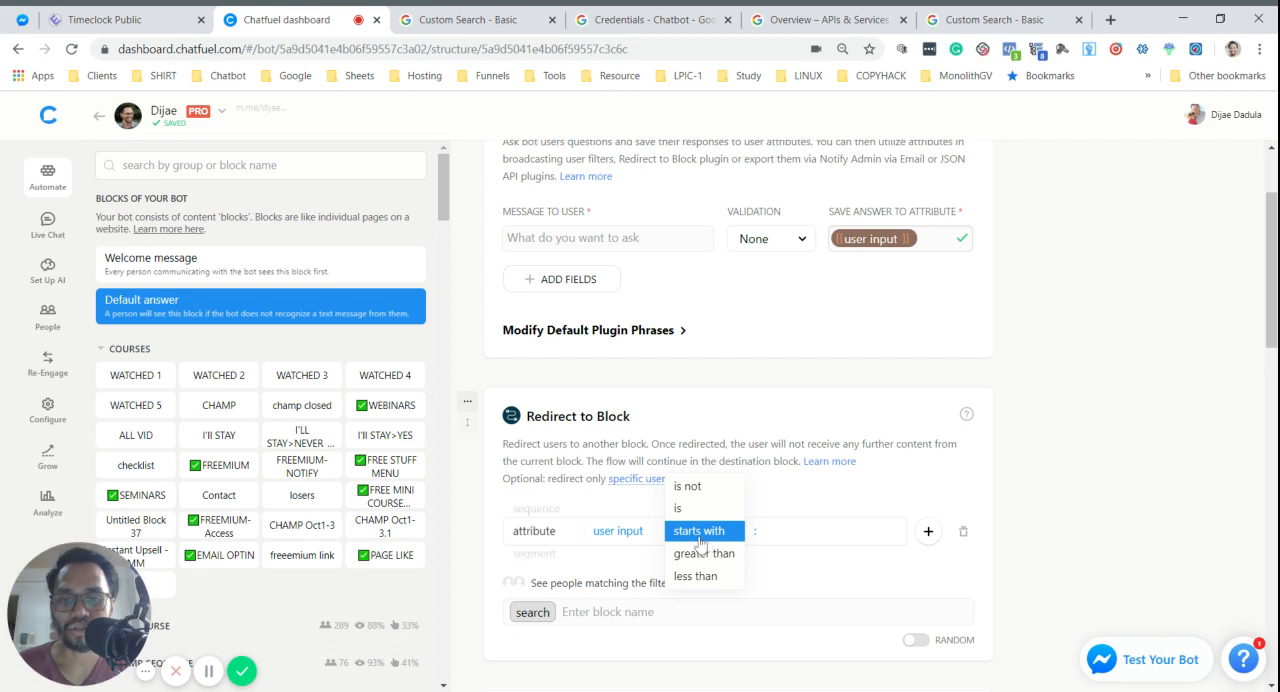
left_click(706, 535)
scroll(732, 427, "down", 4)
scroll(750, 380, "up", 2)
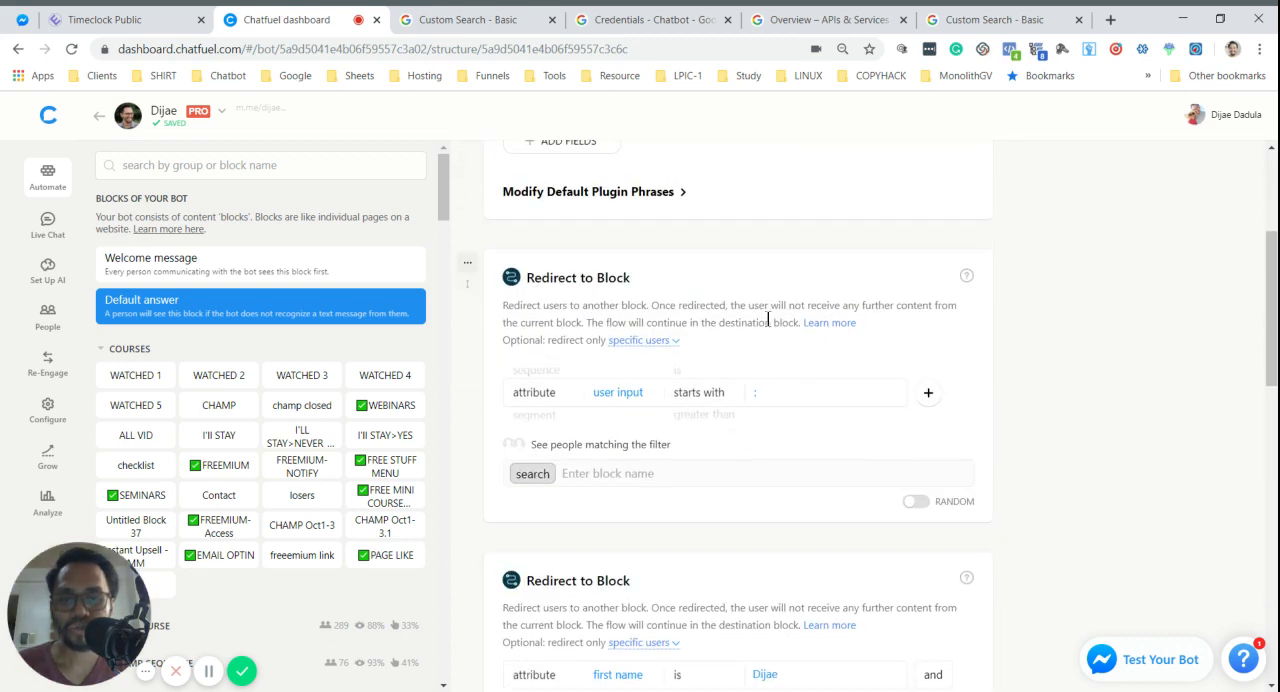
left_click(773, 398)
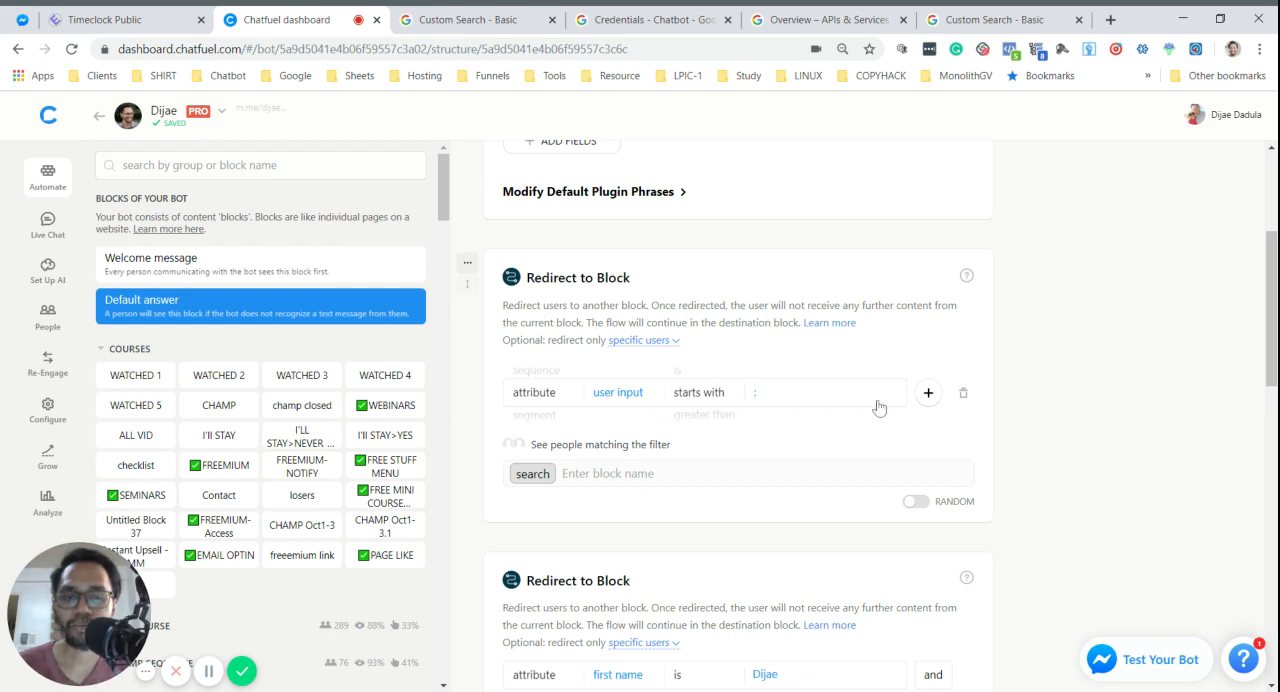
- Open the search block that the redirect points to and review its Google Site Search card
left_click(528, 473)
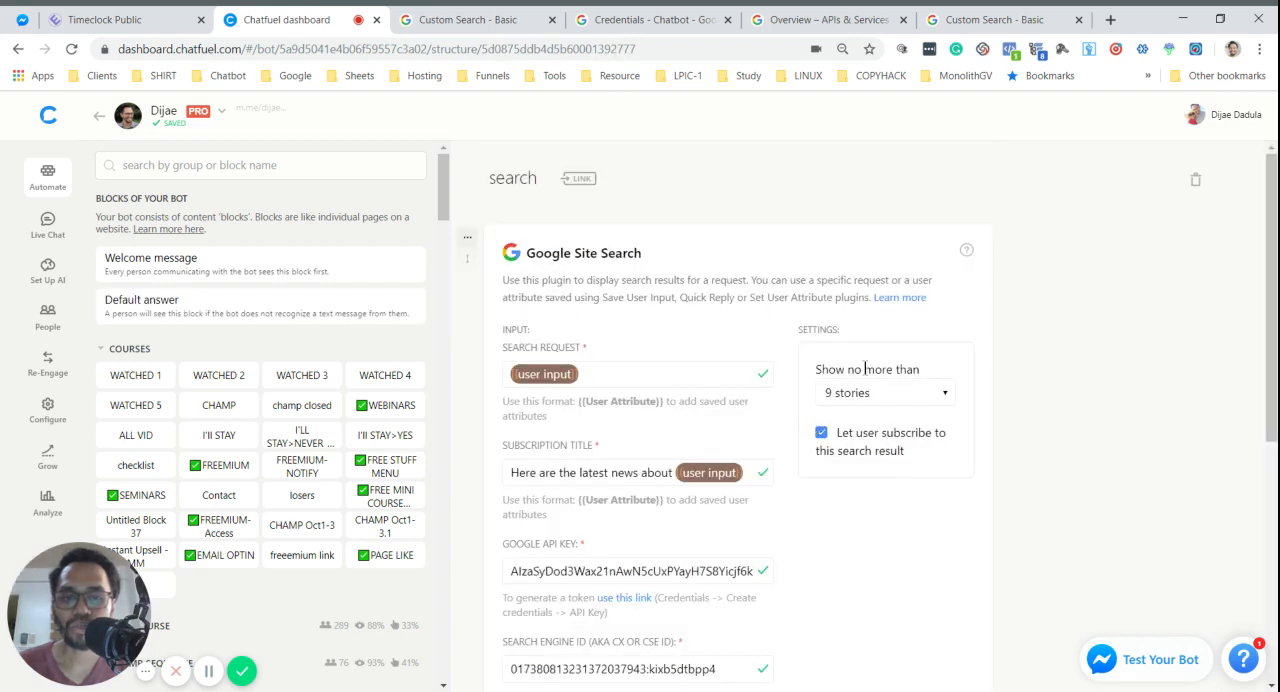
scroll(867, 366, "down", 1)
scroll(865, 380, "down", 2)
scroll(860, 390, "up", 3)
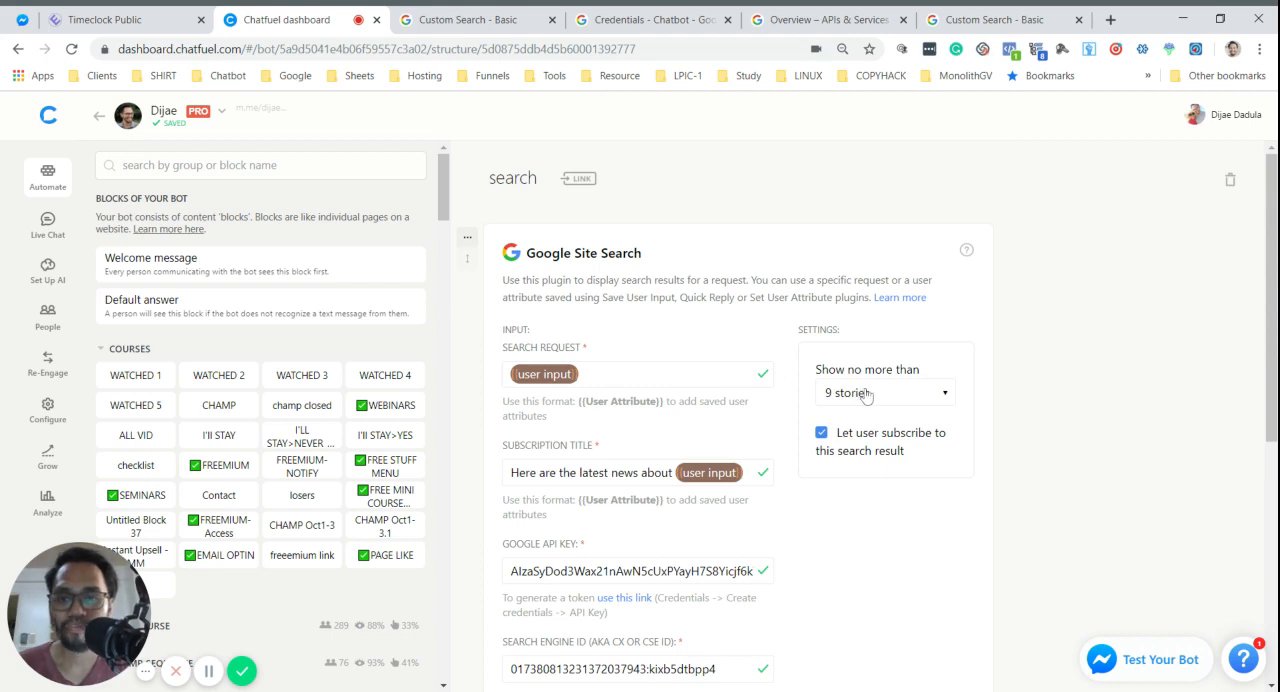
- Switch to Messenger and send the message ": json" in the bot's chat to test the search
left_click(17, 26)
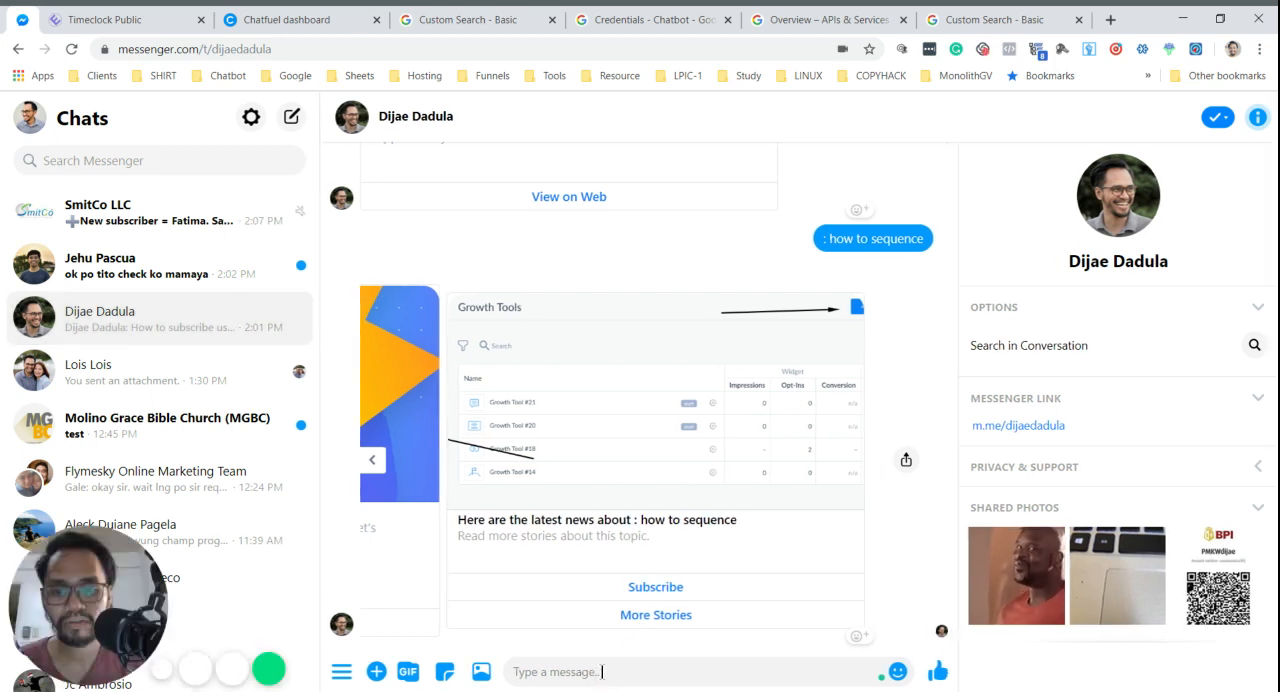
left_click(602, 672)
type(":")
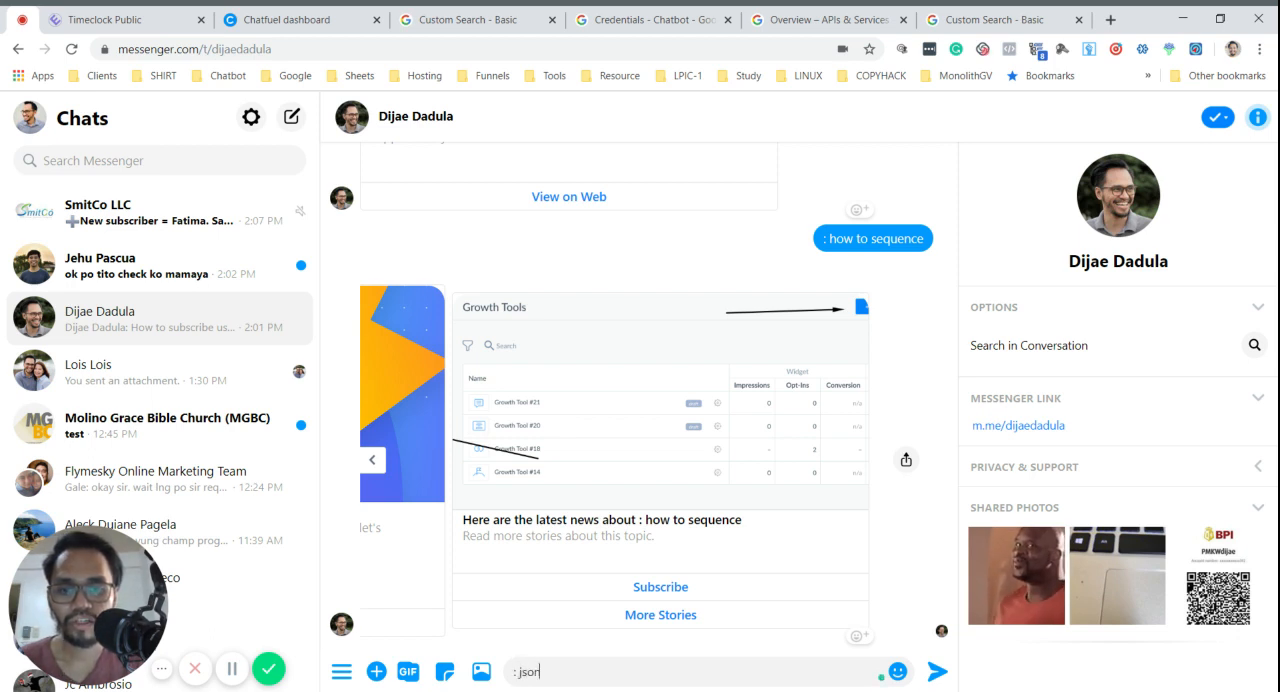
type("json")
key("Return")
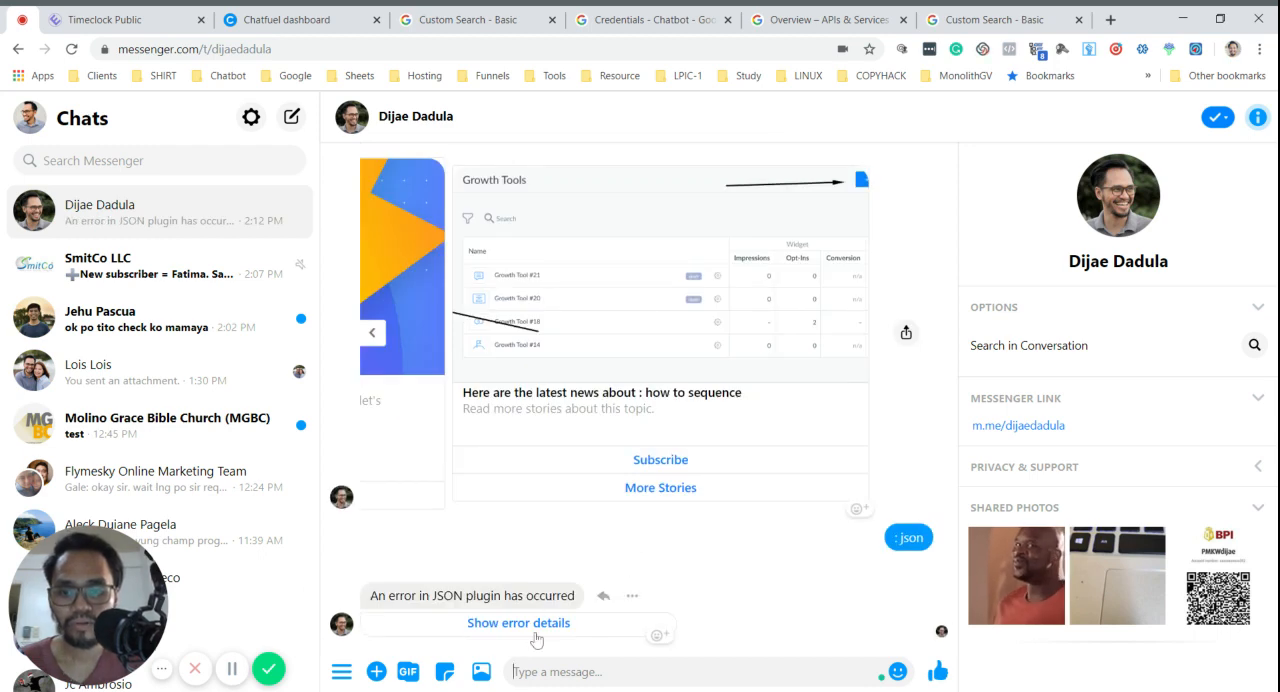
- Switch to the Chatfuel dashboard and reopen the search block to check its Google Site Search card
left_click(287, 19)
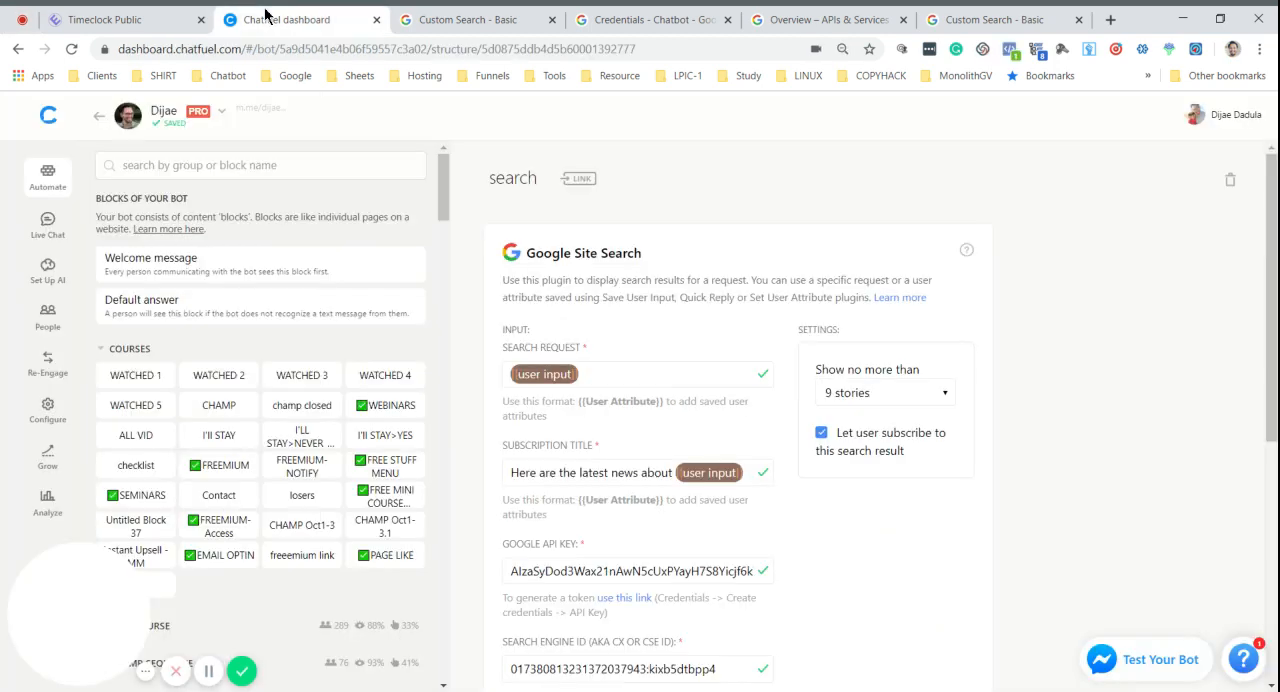
scroll(865, 388, "down", 3)
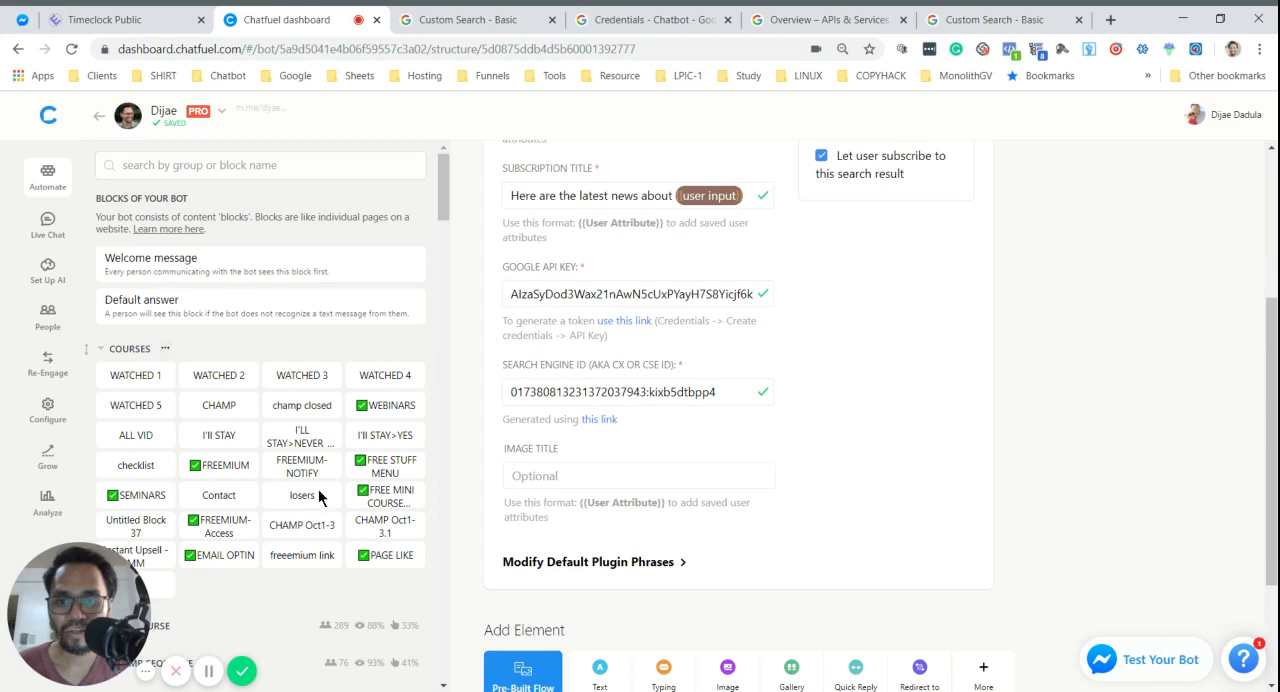
scroll(370, 455, "down", 10)
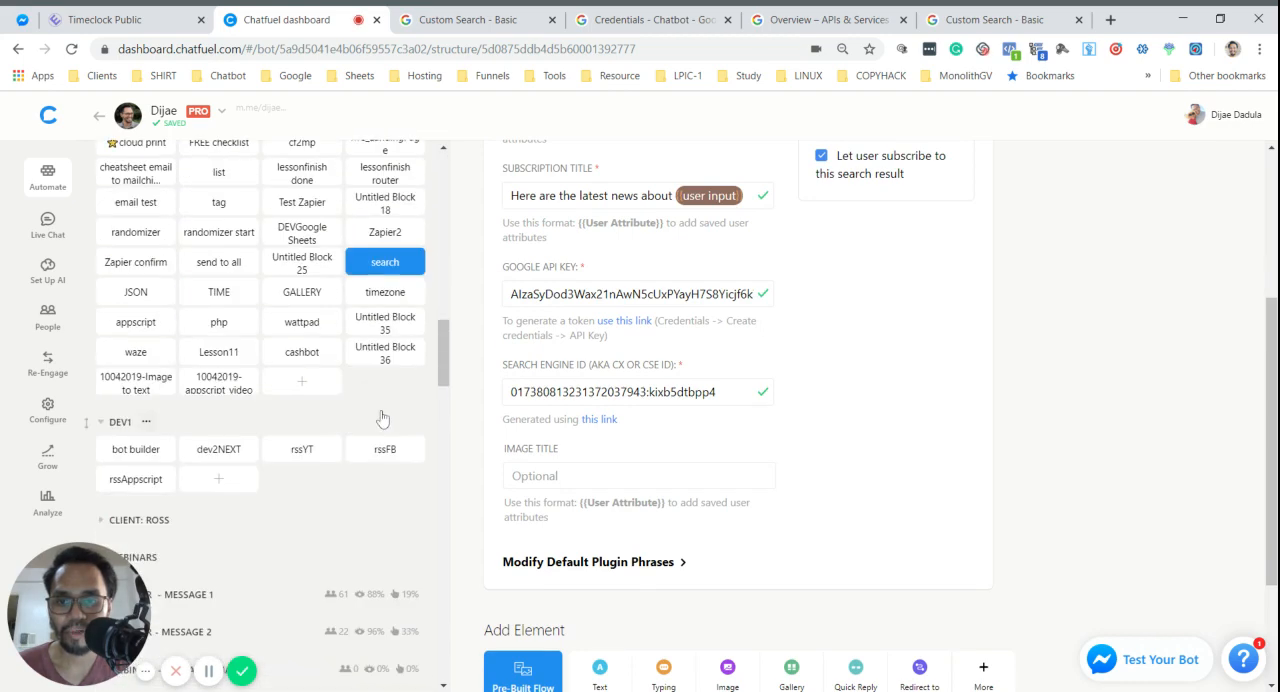
left_click(364, 243)
left_click(364, 261)
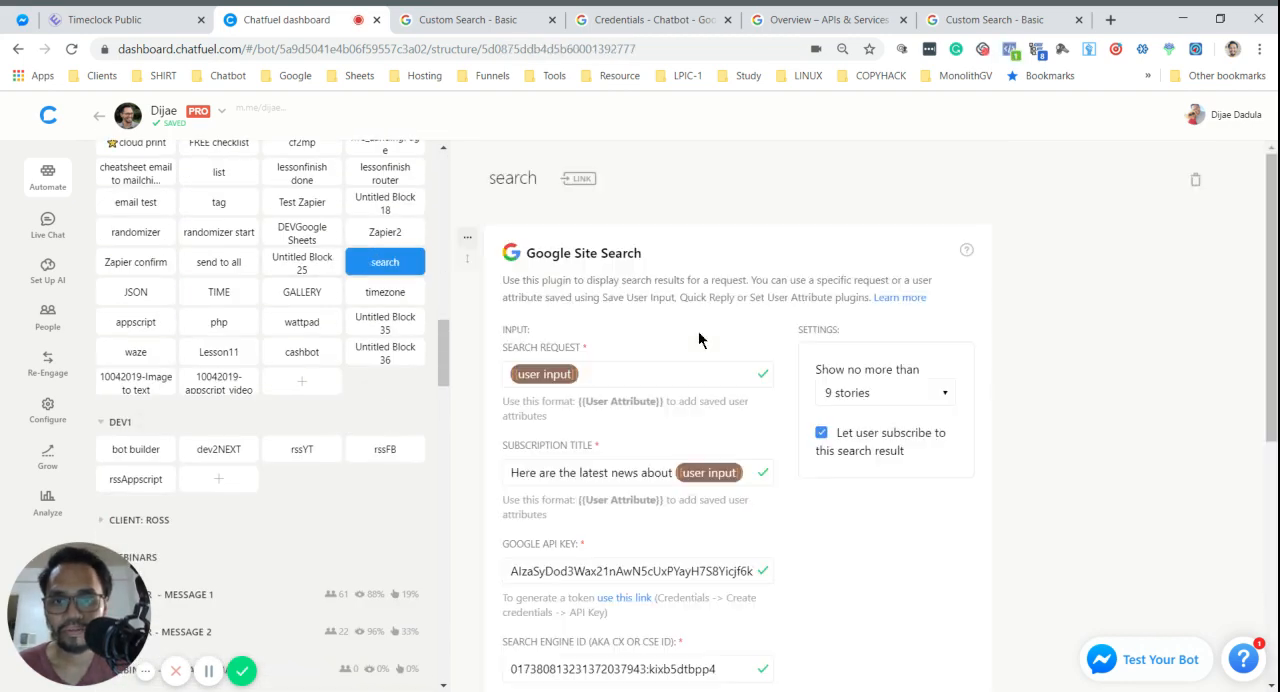
- Open the details of API key 14 in the Google APIs credentials and return to Chatfuel to review the Google Site Search fields
left_click(650, 19)
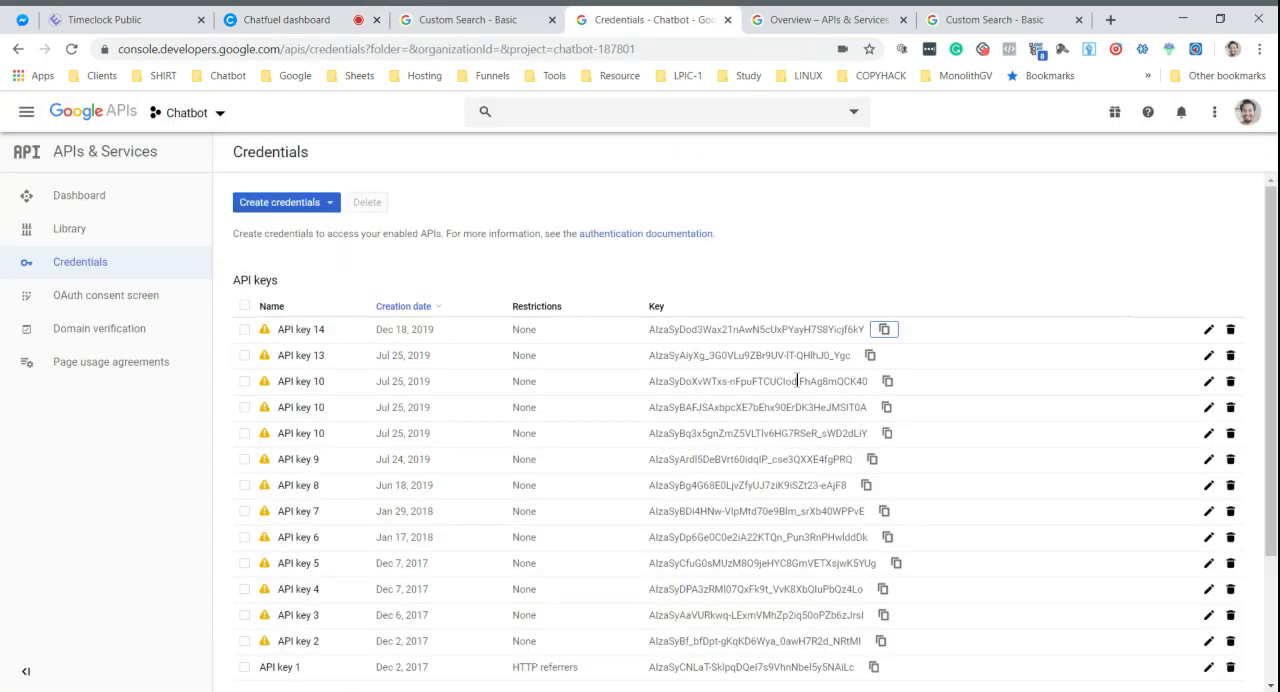
left_click(298, 330)
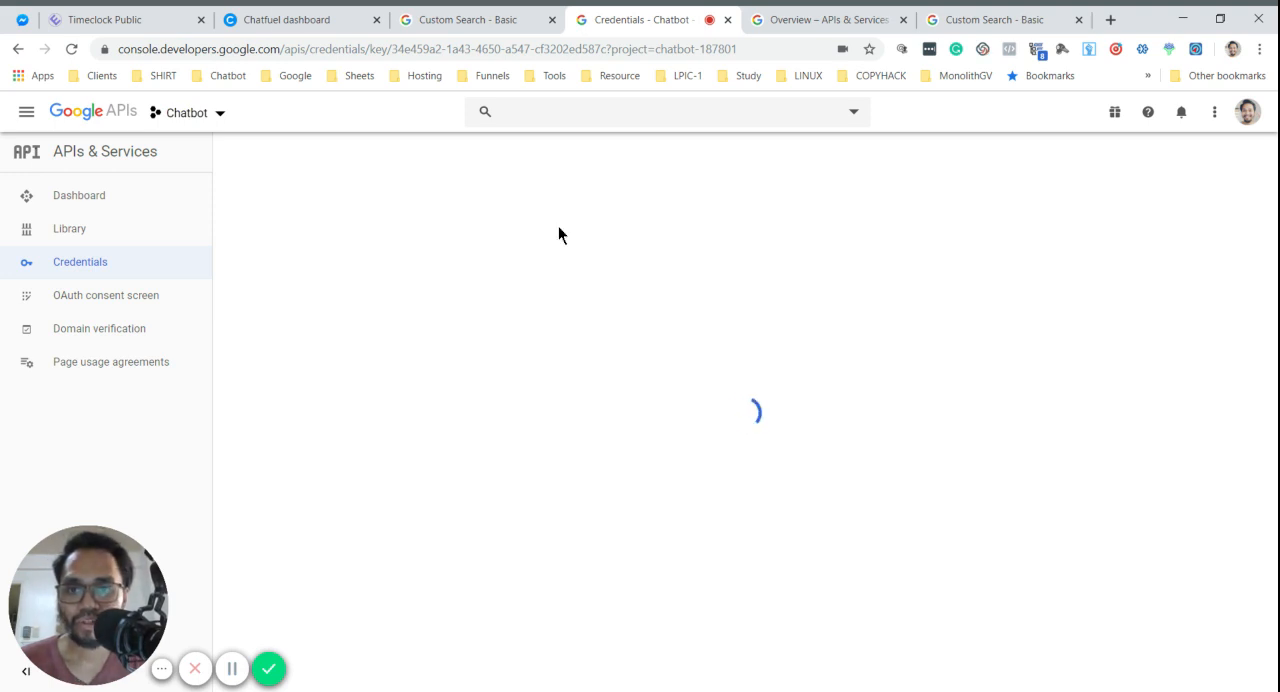
left_click(302, 18)
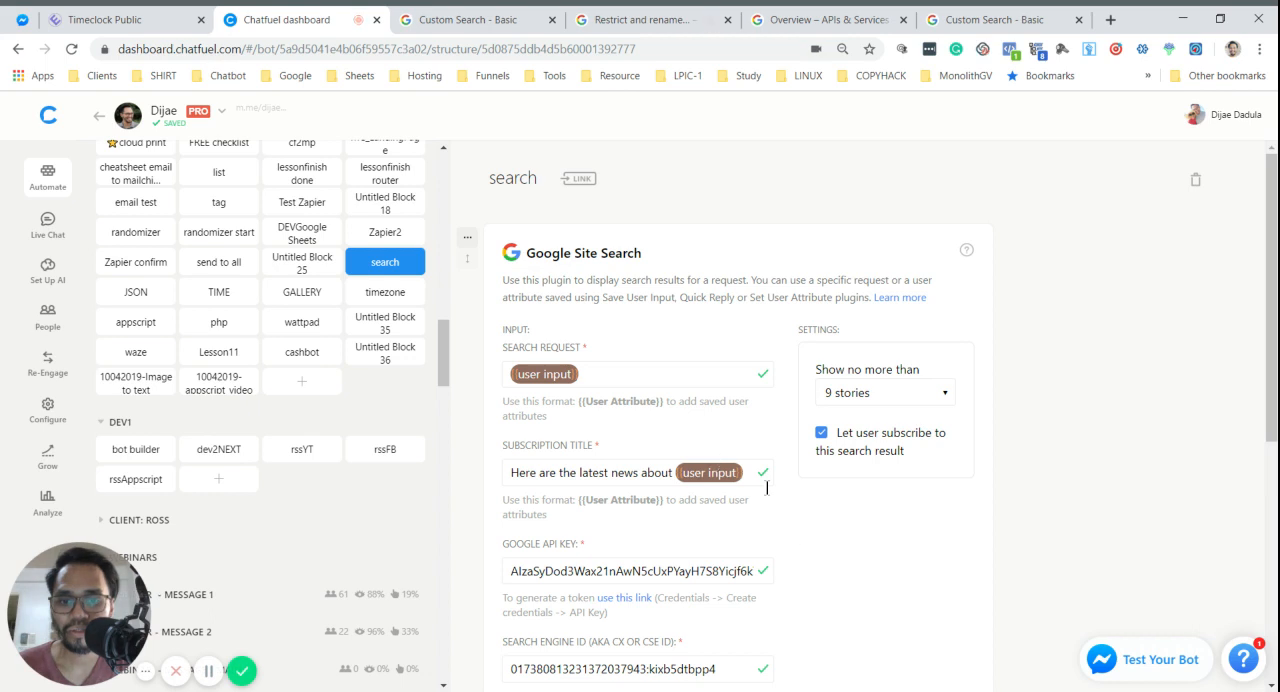
scroll(855, 558, "down", 2)
scroll(854, 557, "down", 3)
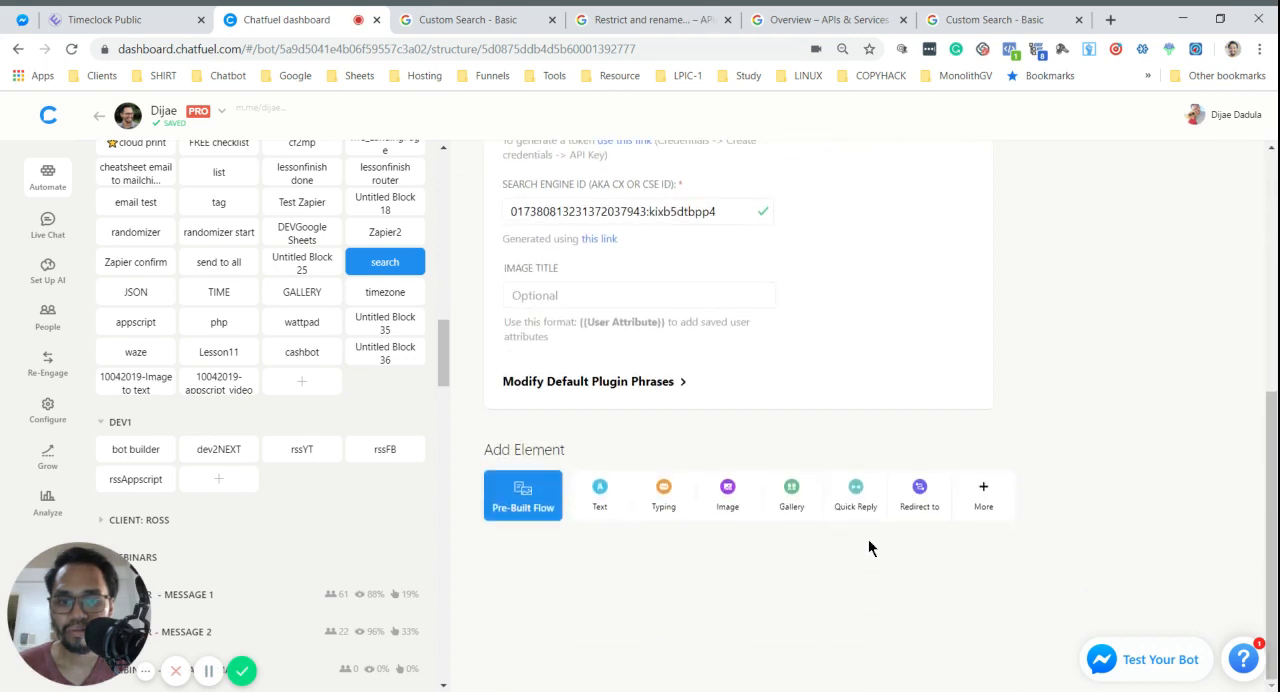
scroll(868, 545, "up", 1)
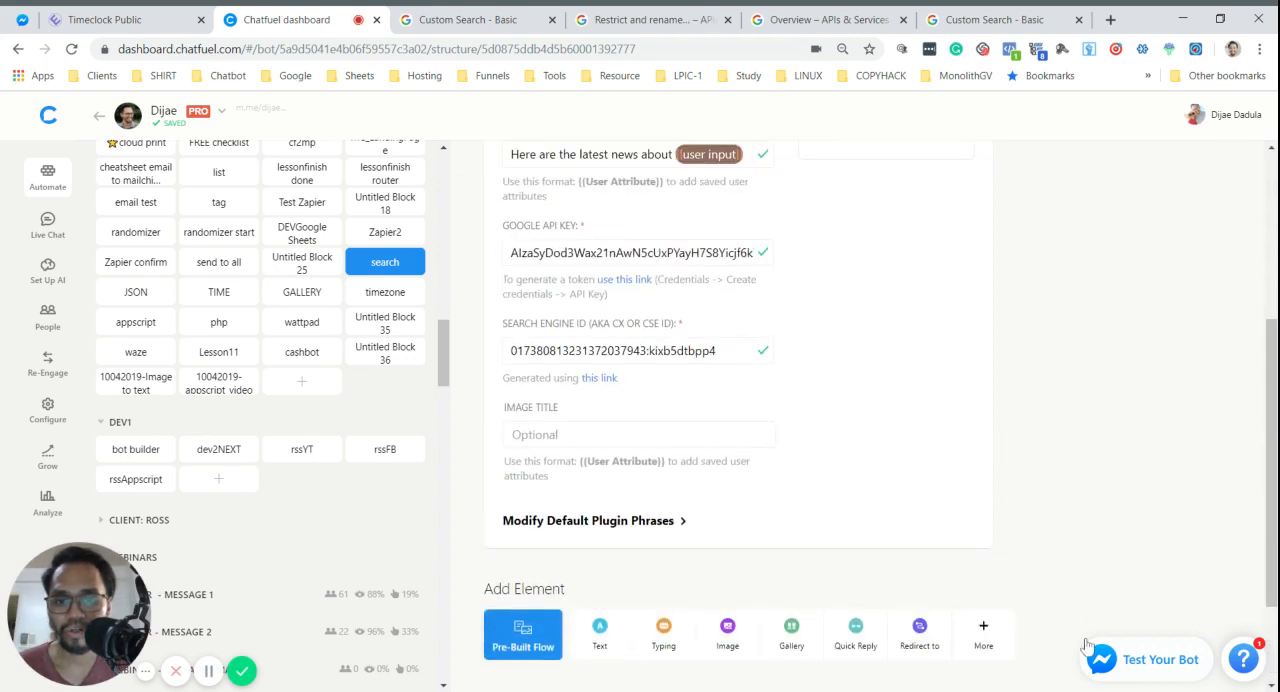
scroll(898, 453, "up", 4)
scroll(690, 260, "down", 6)
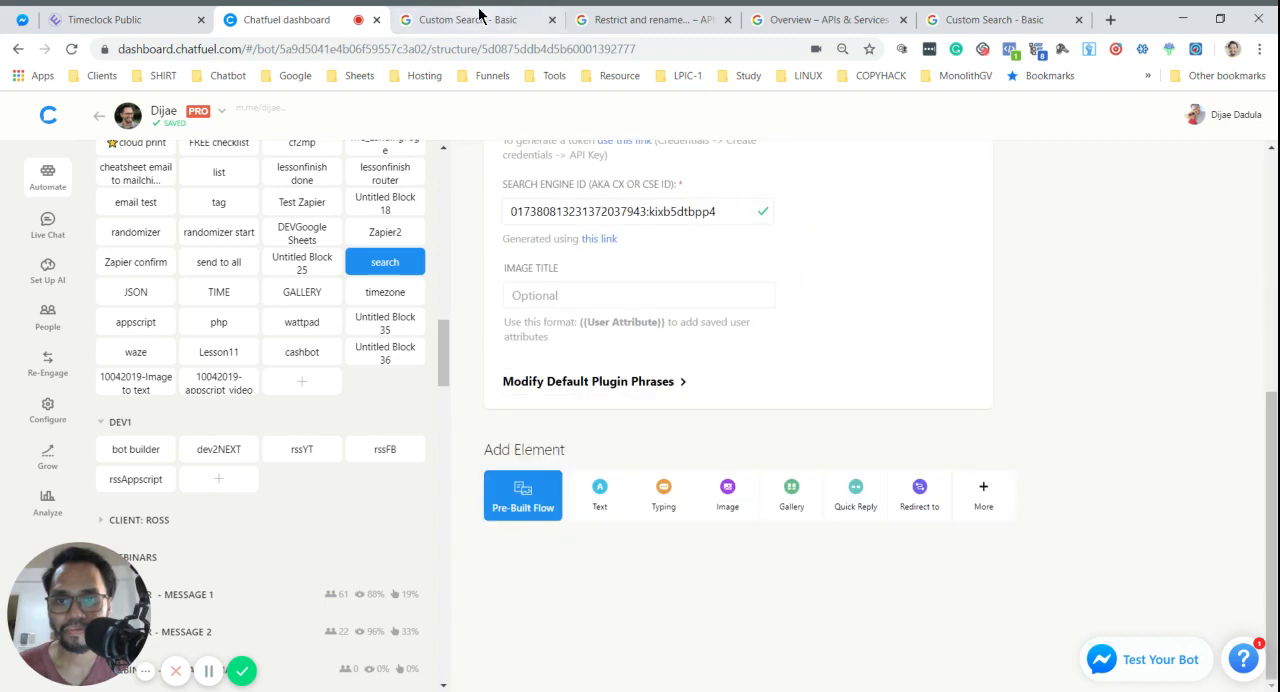
- Copy the API key from API key 14's details page and paste it over the Google API key in the Google Site Search card
key("ctrl+Tab")
key("ctrl+Tab")
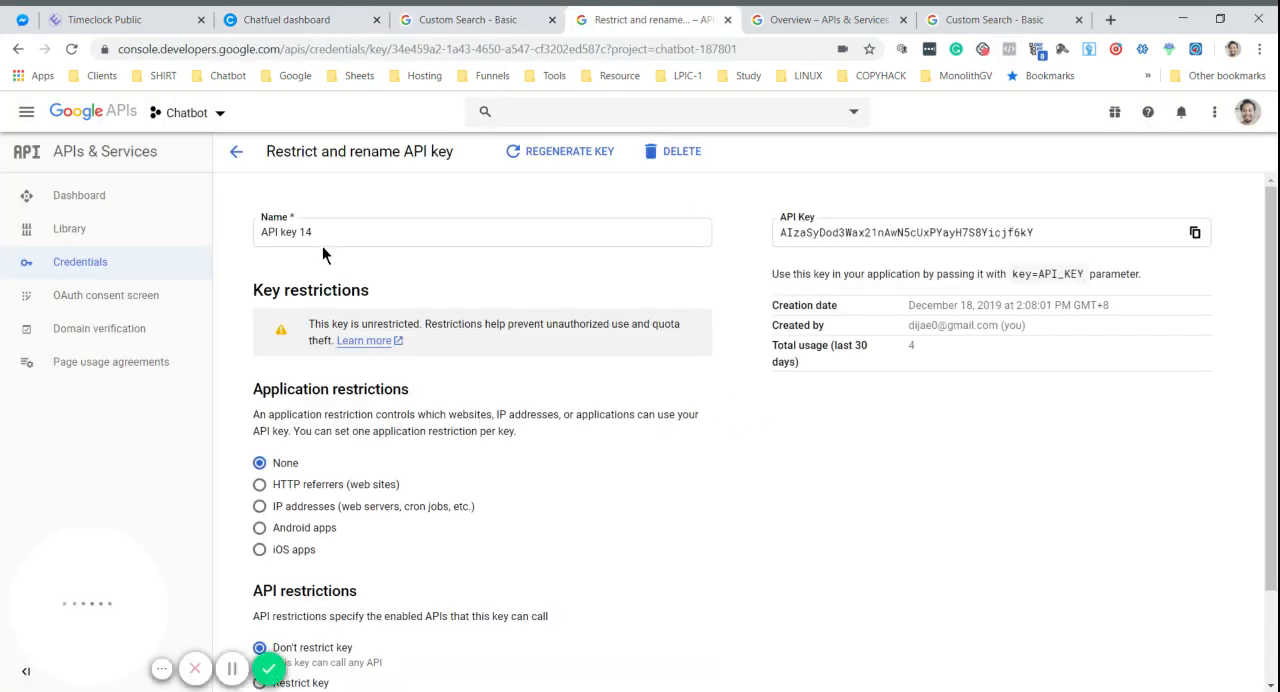
left_click(1194, 232)
left_click(304, 19)
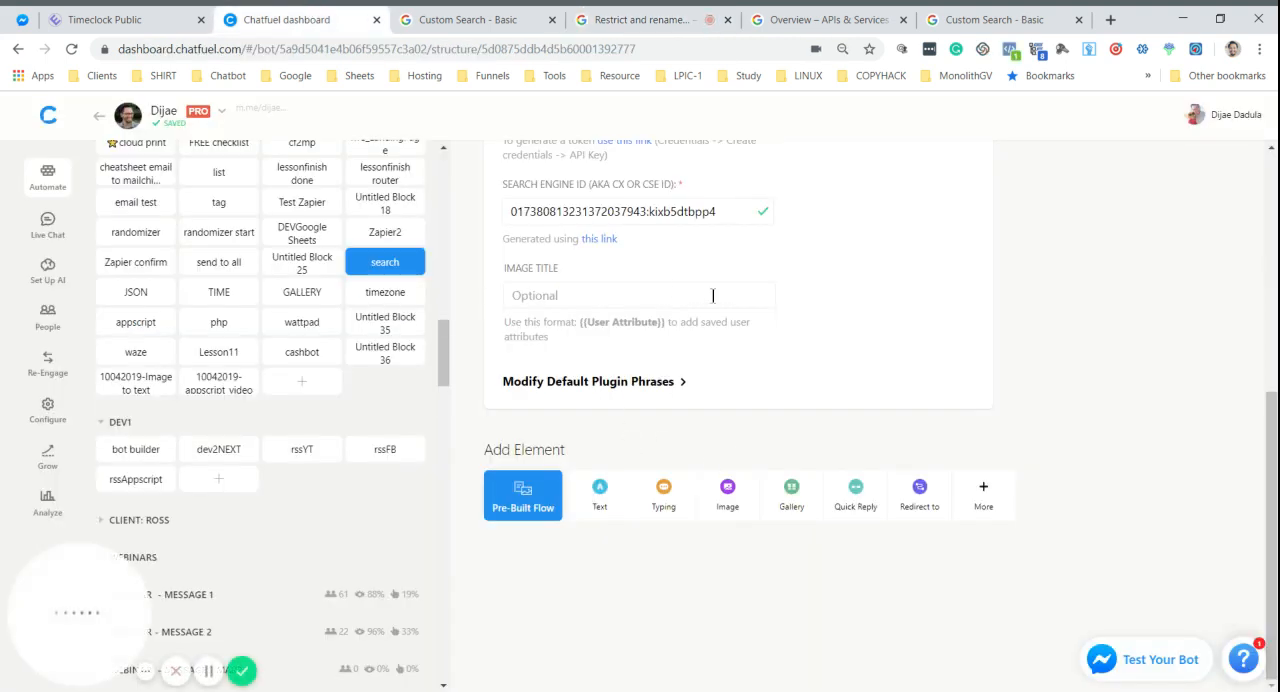
scroll(712, 295, "up", 3)
left_click(700, 253)
key("ctrl+a")
key("ctrl+v")
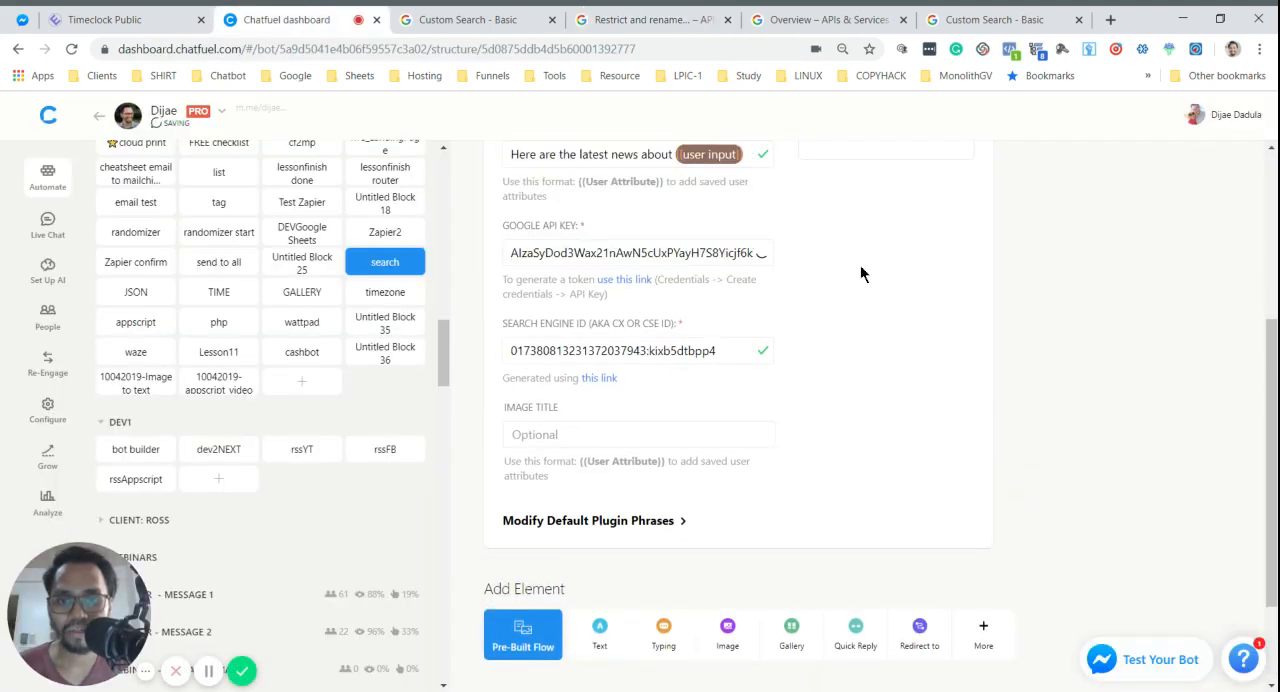
- Review API key 14's restriction settings in Google APIs and save it with no application restriction and "Don't restrict key"
left_click(640, 19)
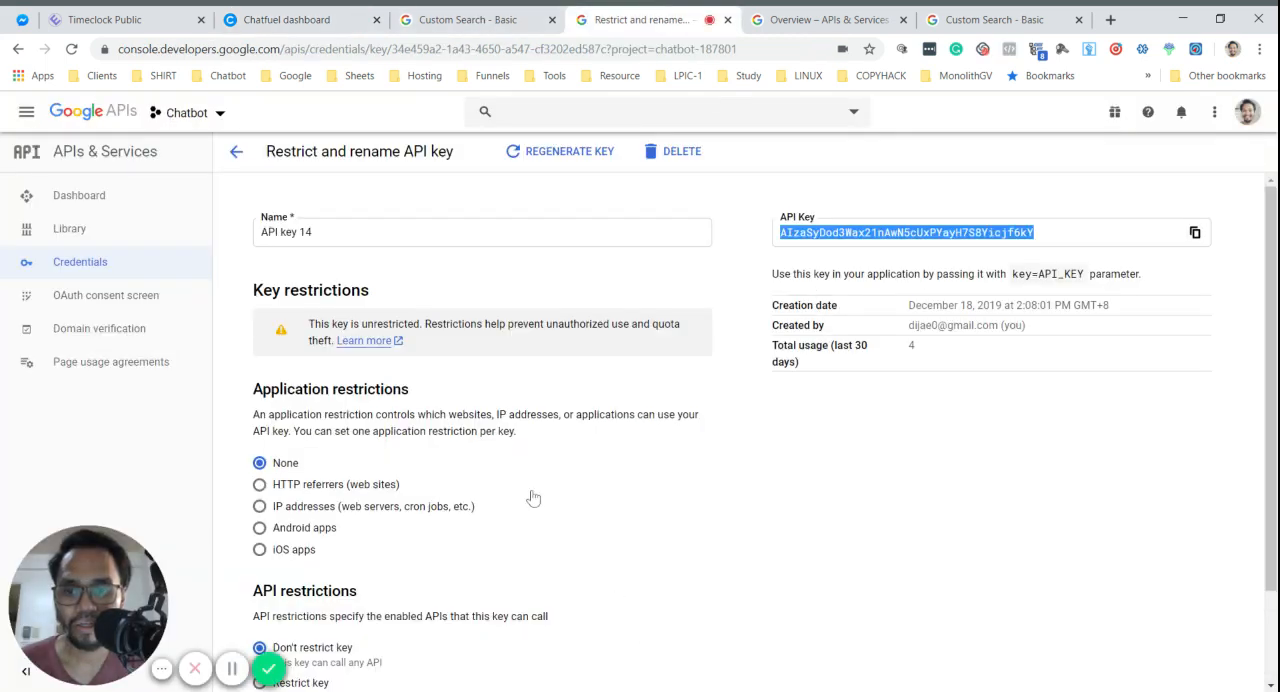
scroll(494, 490, "down", 2)
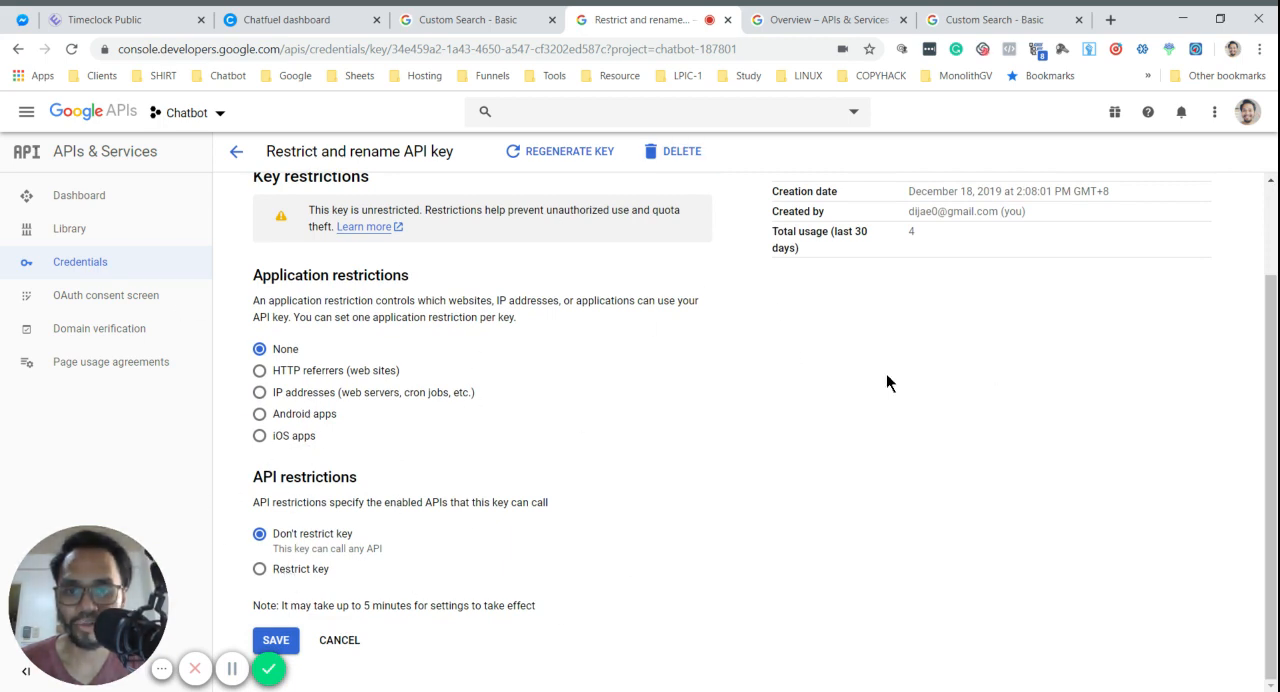
left_click(272, 640)
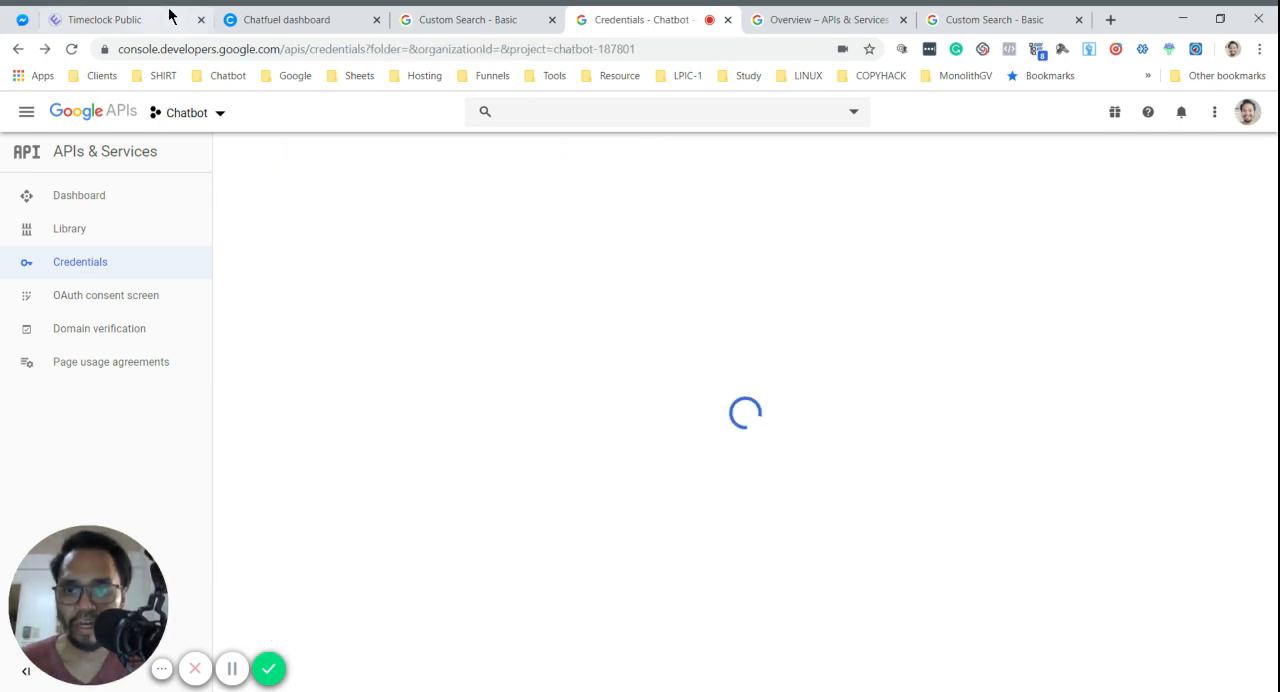
- Switch to Messenger and resend the message ": json" in the bot's chat
left_click(22, 19)
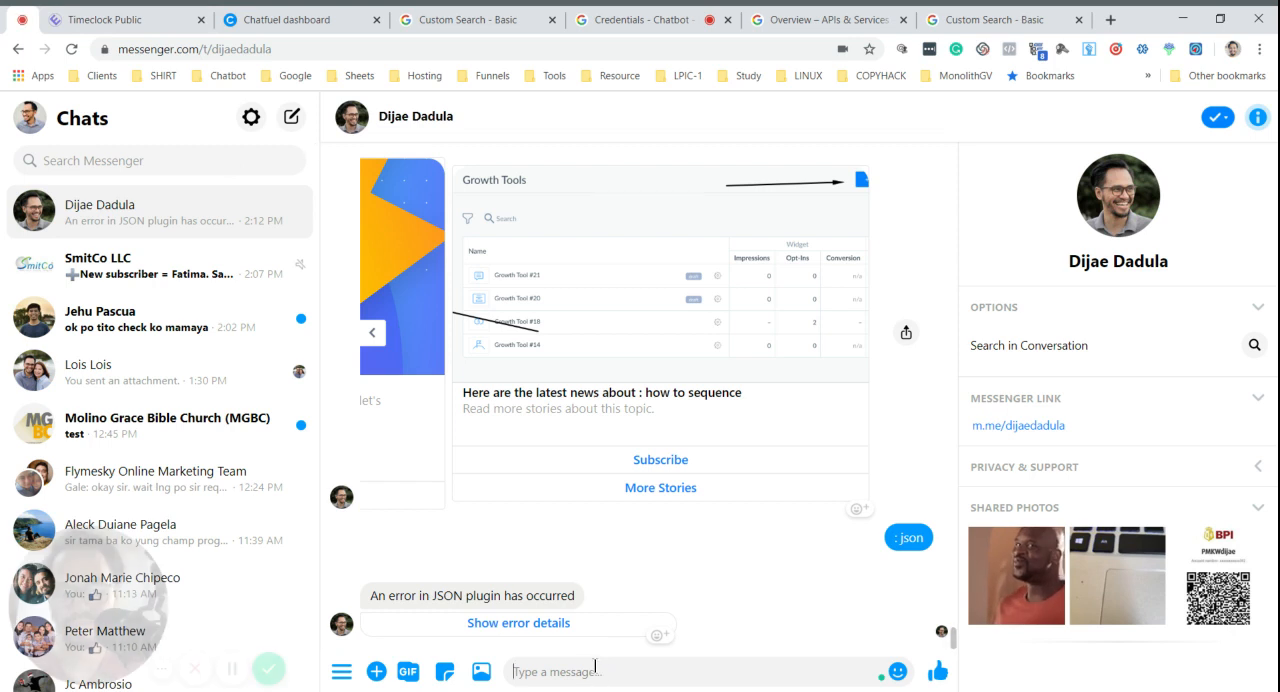
type(":")
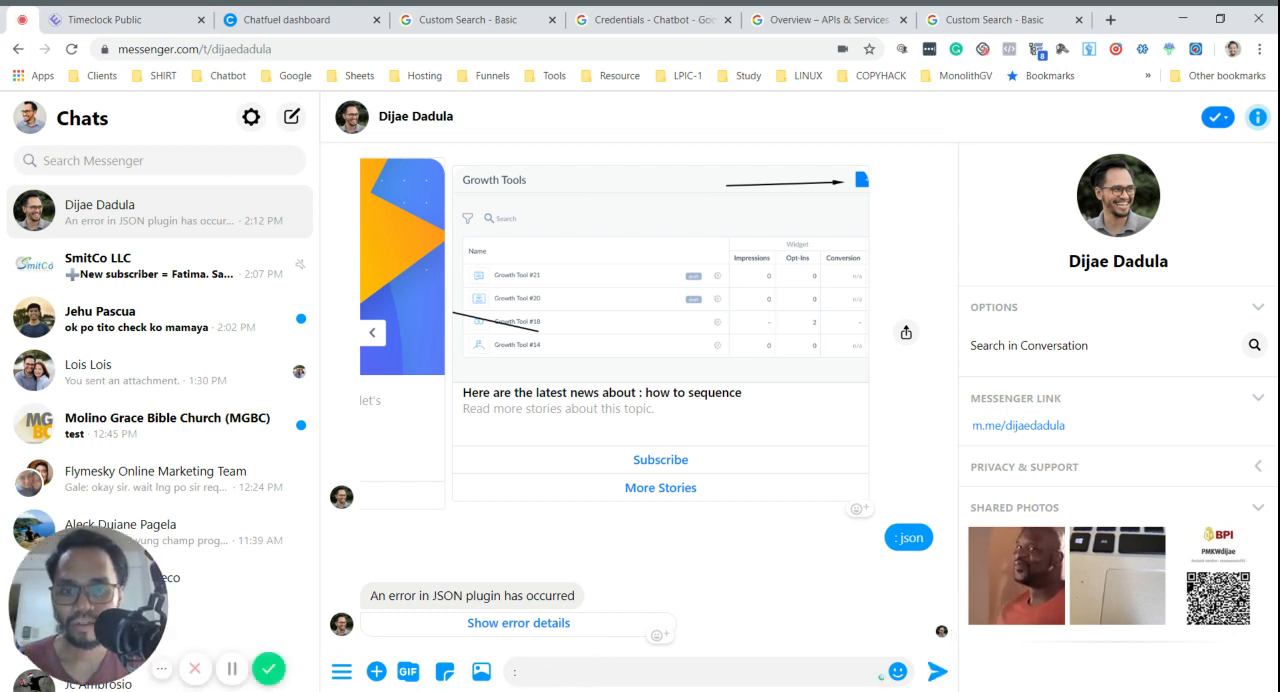
type(" json")
key("Return")
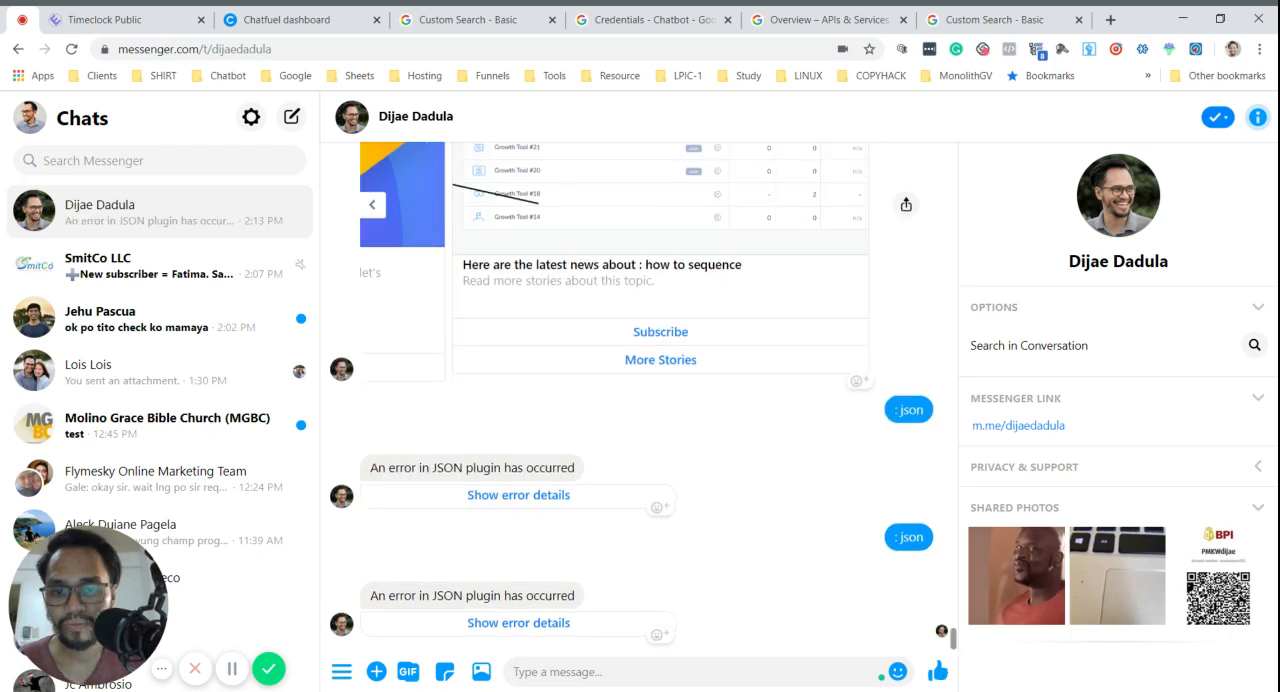
- Recheck the Default answer block's saved attribute and "starts with" redirect filter in Chatfuel, and follow the redirect to the search block
left_click(310, 15)
scroll(344, 350, "up", 15)
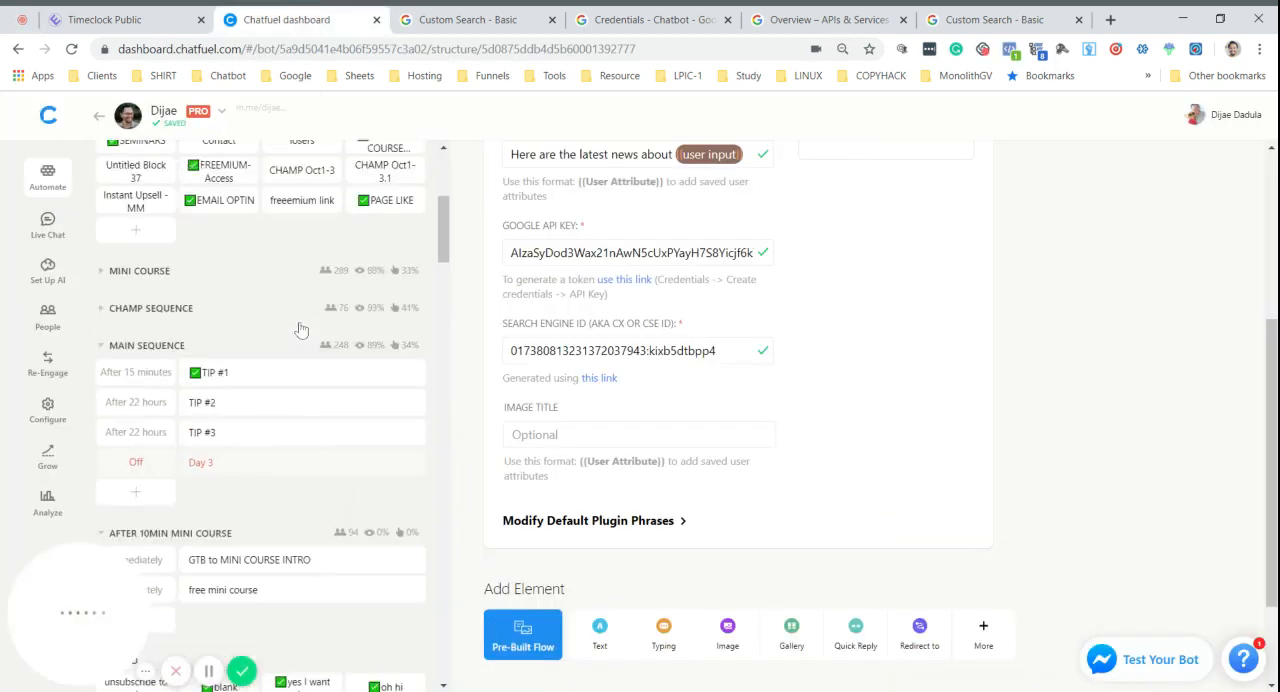
left_click(266, 303)
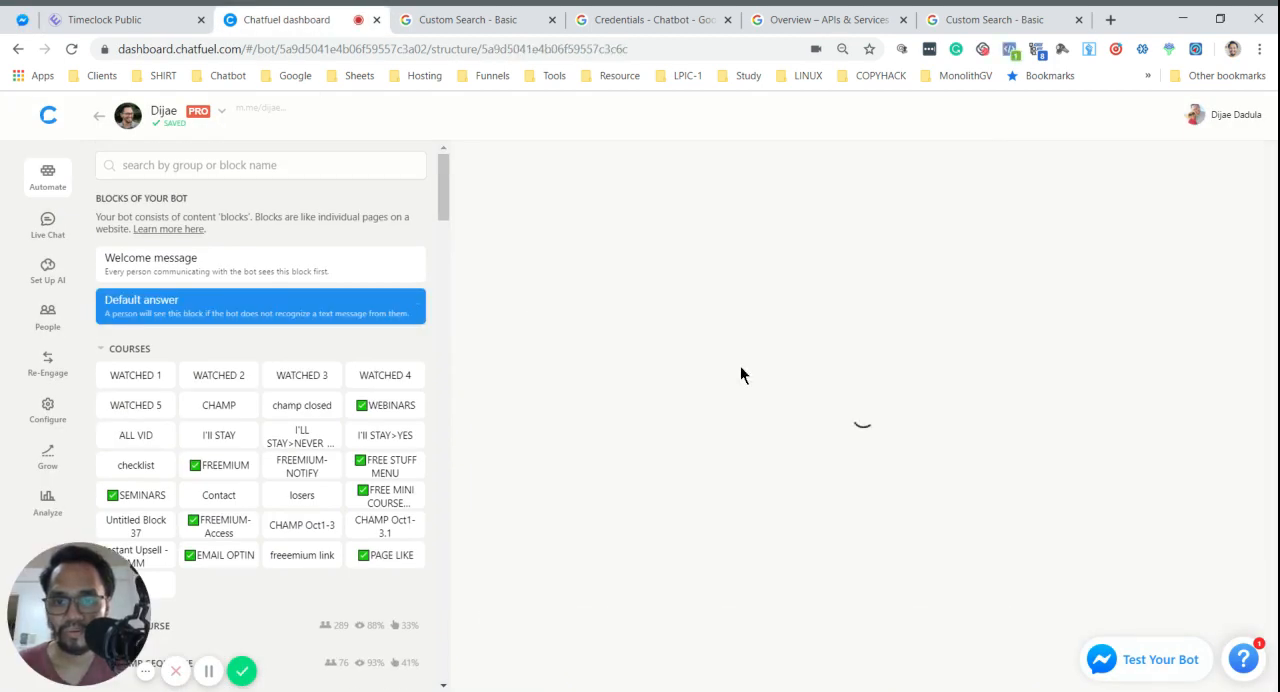
scroll(870, 400, "down", 2)
scroll(864, 409, "down", 1)
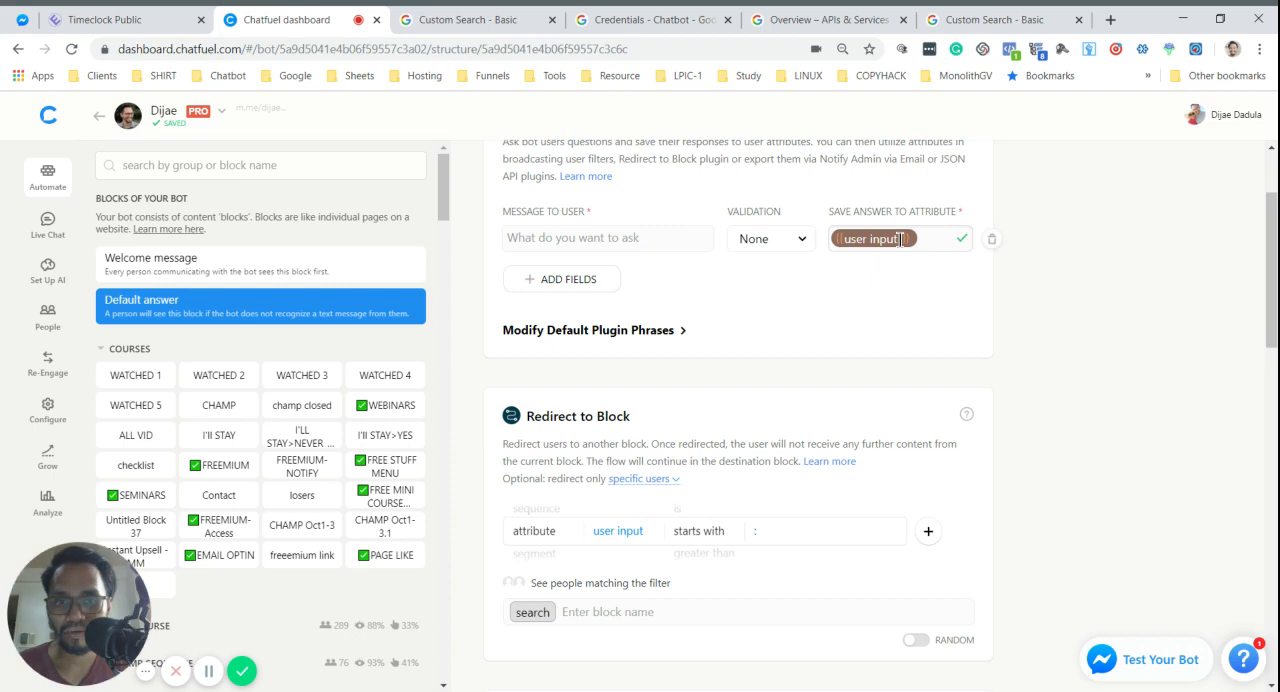
scroll(722, 190, "up", 2)
scroll(720, 371, "down", 5)
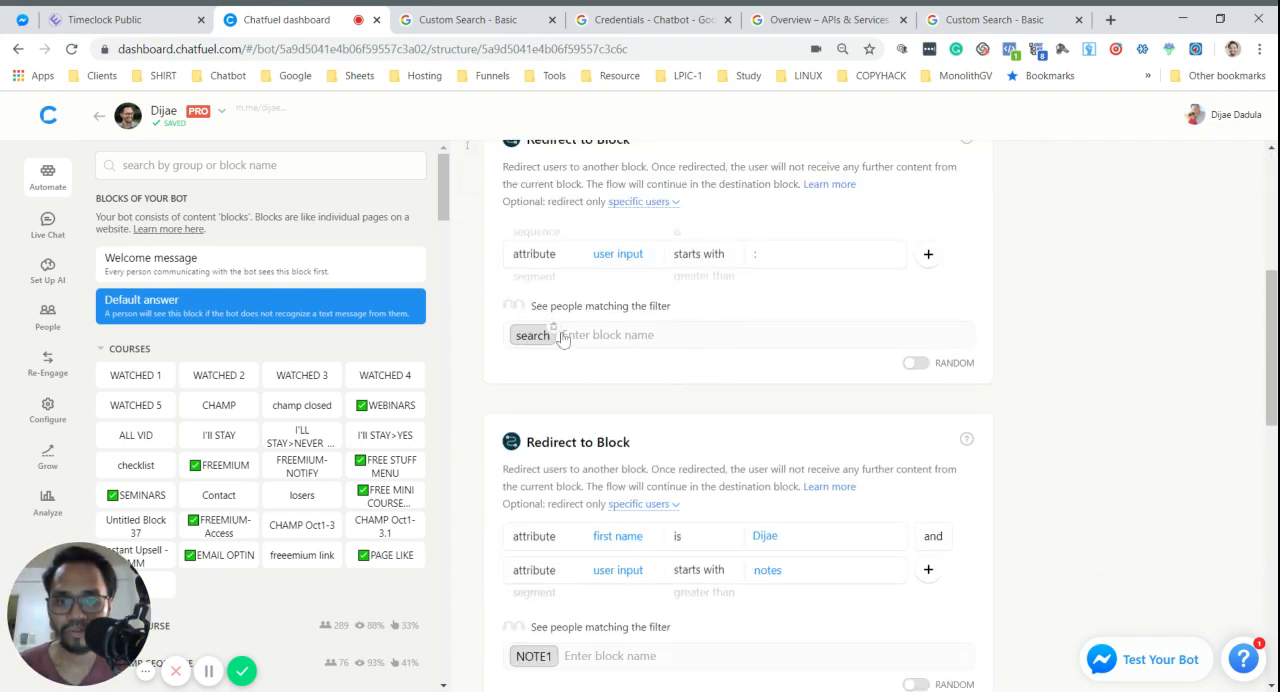
left_click(532, 336)
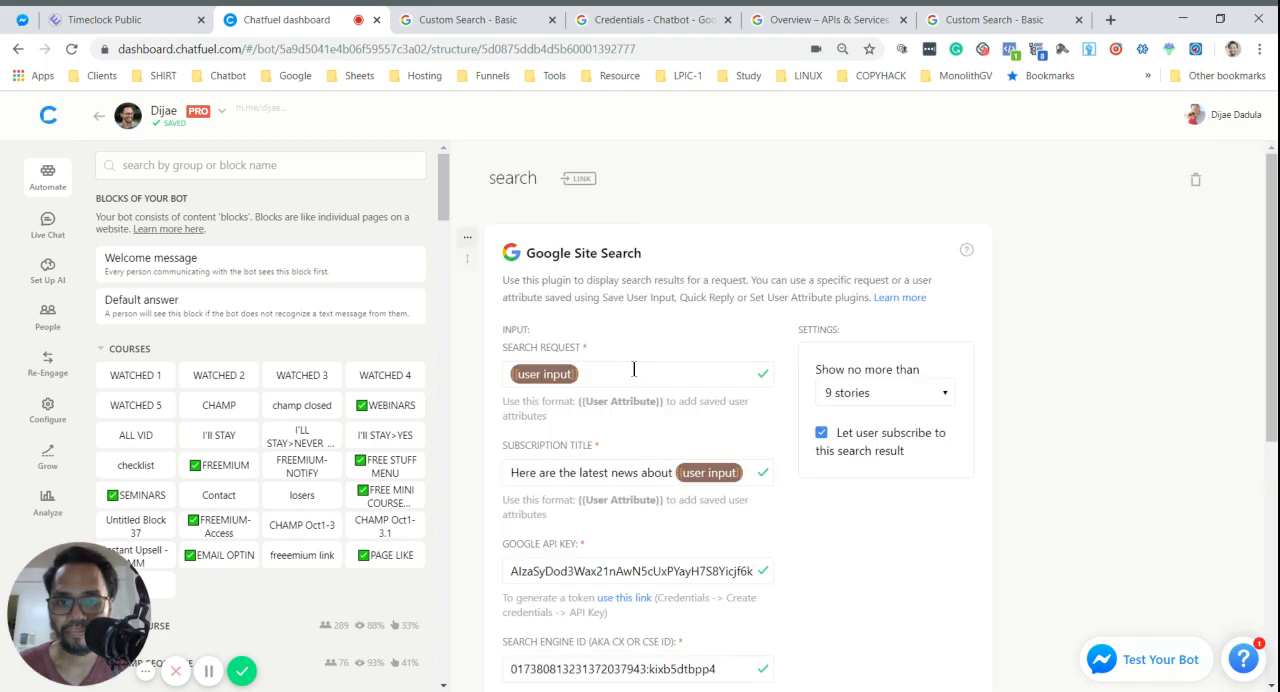
- Examine the Google Site Search card's search request, Google API key and search engine ID fields
scroll(791, 510, "down", 3)
left_click(716, 435)
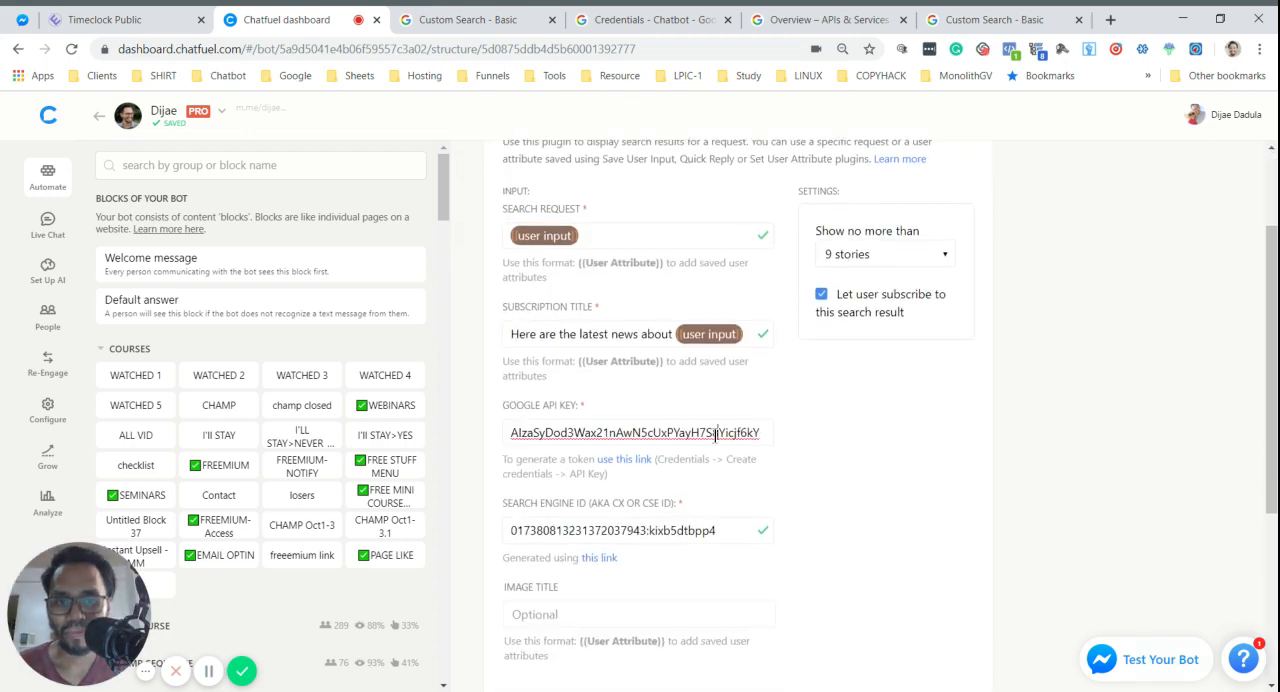
left_click(852, 441)
scroll(852, 441, "down", 3)
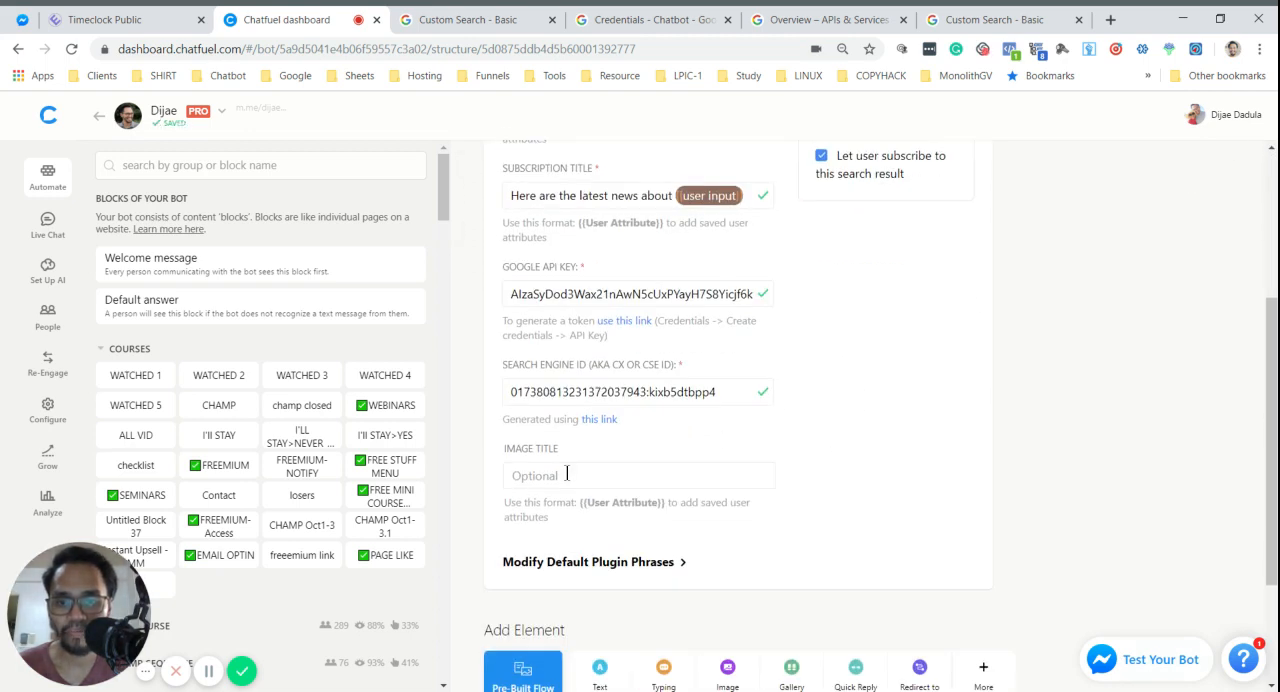
left_click(652, 576)
scroll(912, 473, "down", 3)
scroll(915, 475, "up", 12)
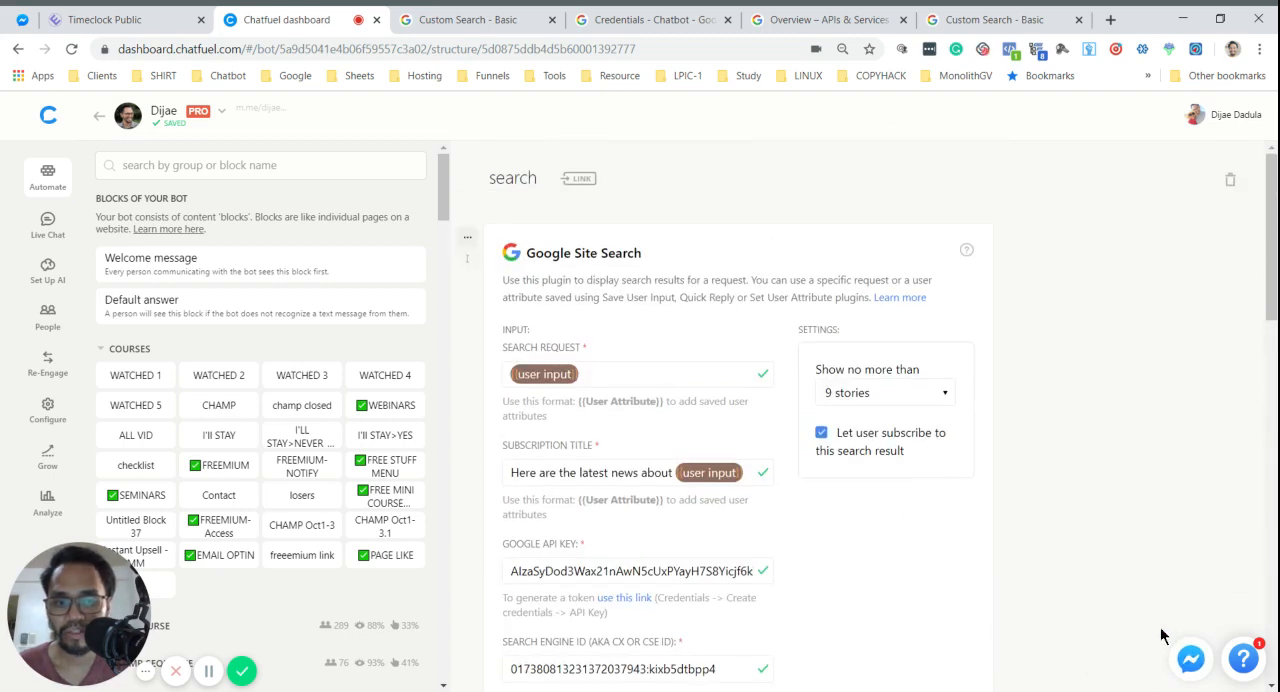
- Run a bot test of the search block and browse the result cards in Messenger
left_click(1185, 645)
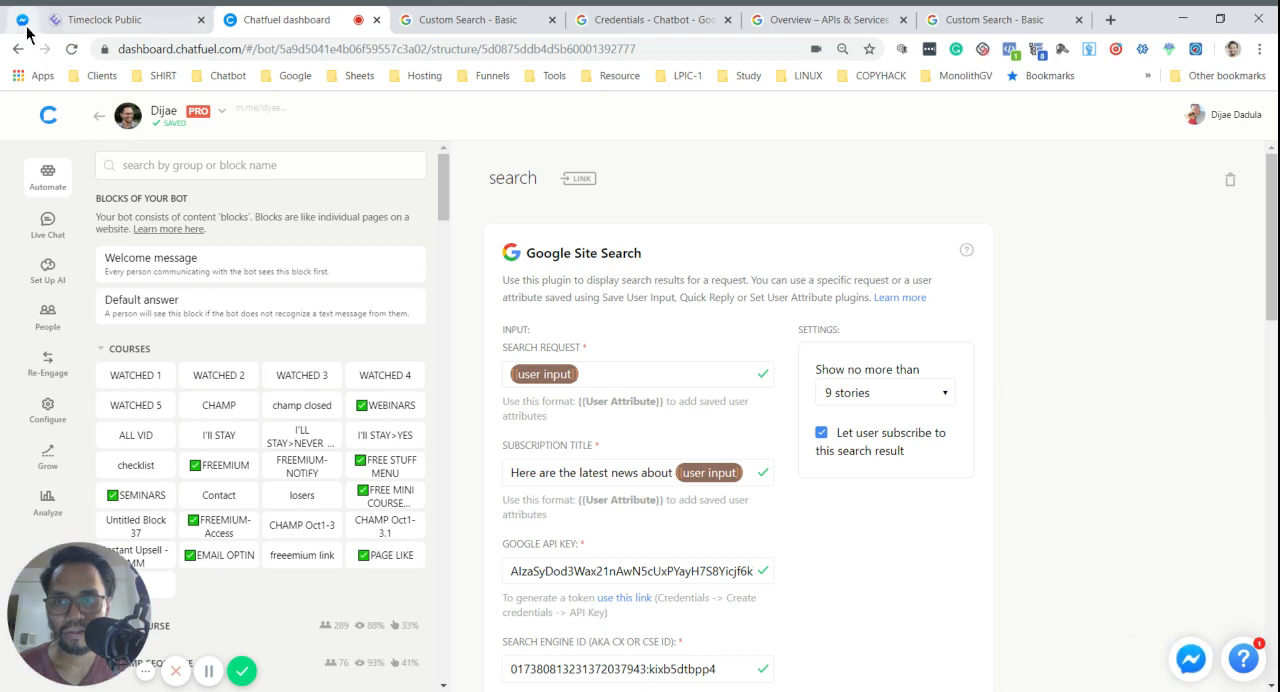
left_click(21, 27)
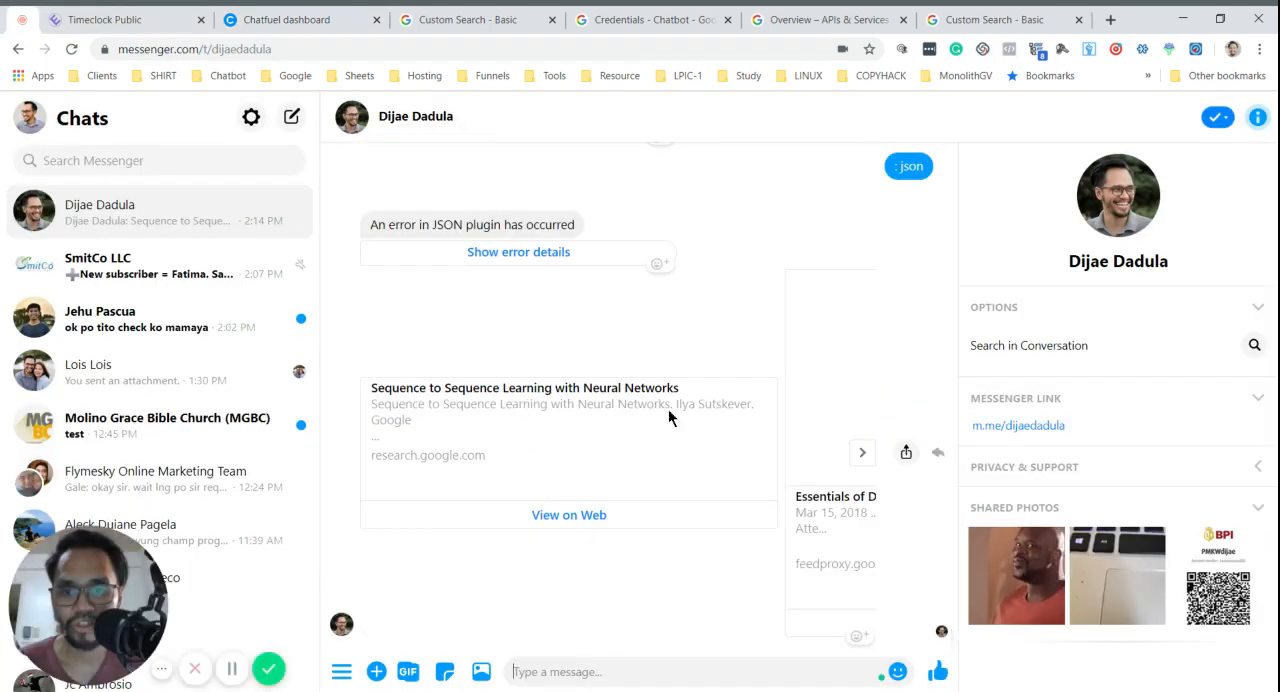
left_click(862, 452)
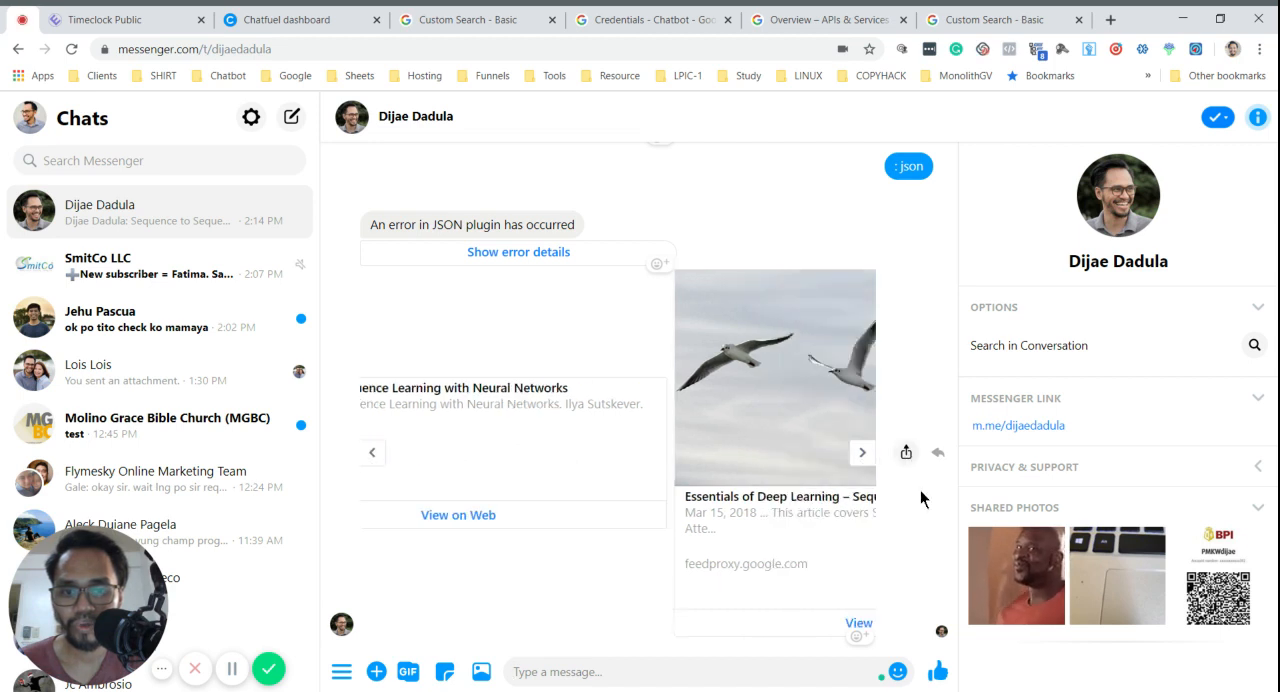
left_click(860, 452)
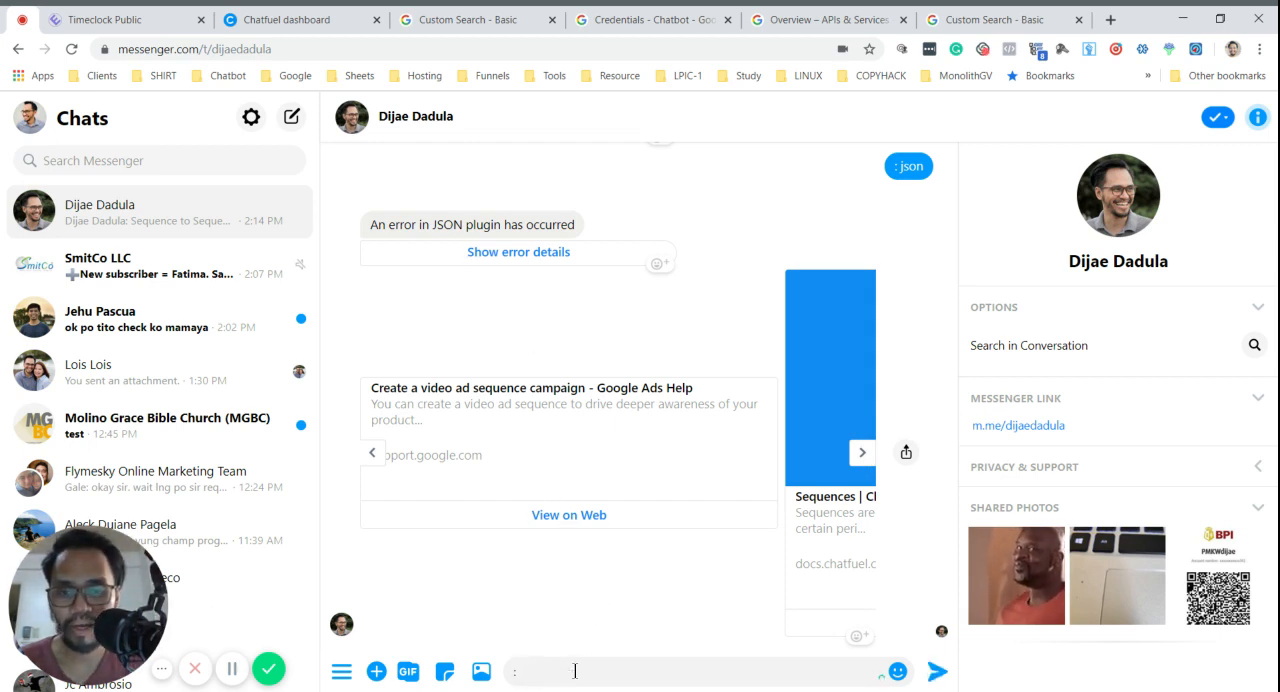
- Send the messages ":json" and ": json" in the bot's chat to test the search with and without a space
type(":json")
key("Return")
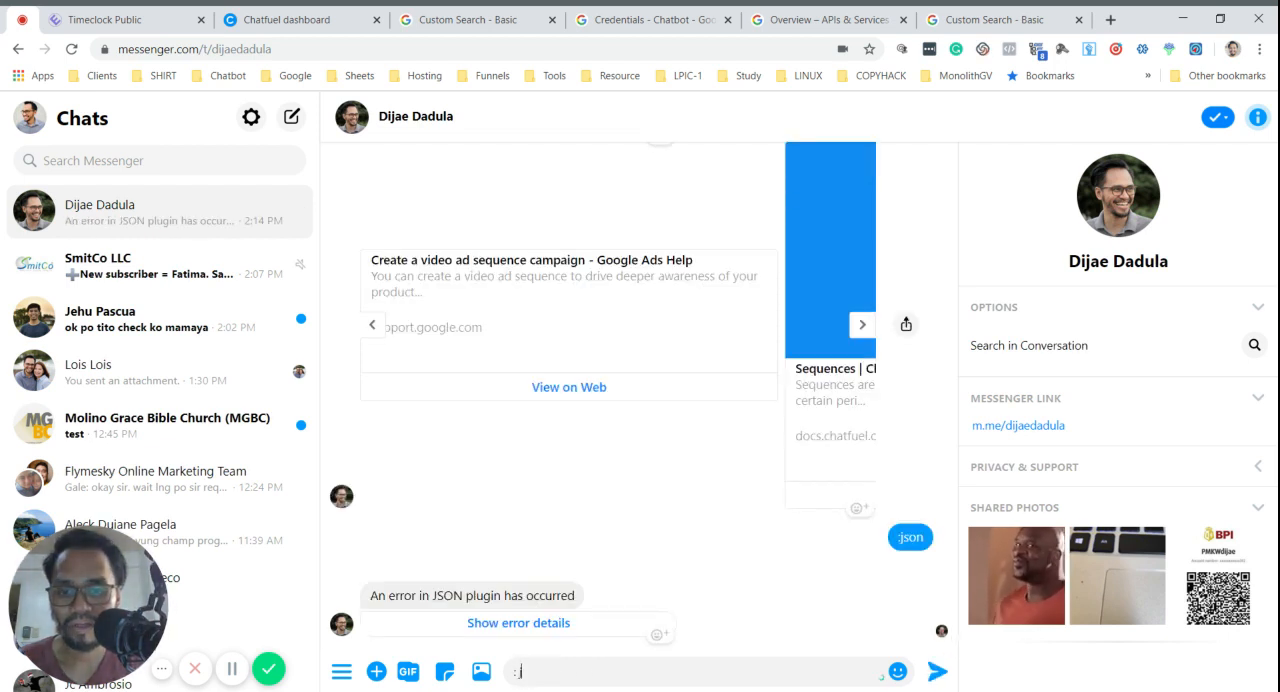
type("json")
key("Return")
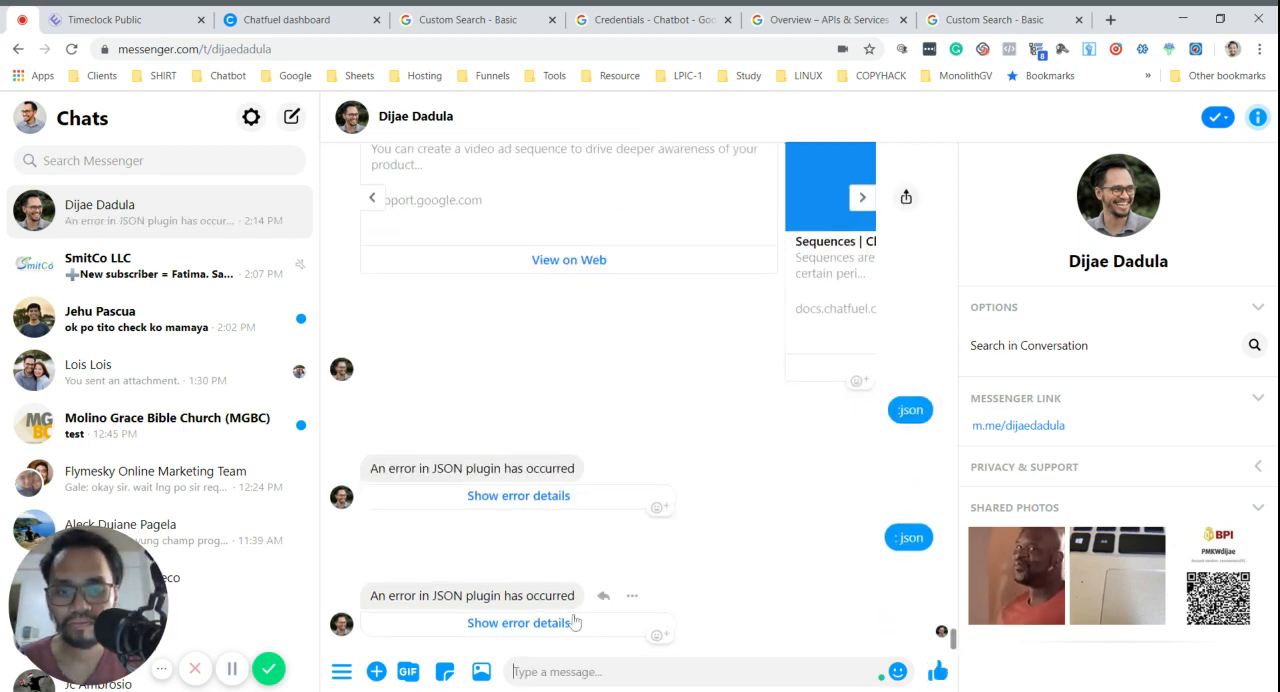
- Send the messages ":" and ": json" in the bot's chat and browse the returned result cards
type(":")
key("Return")
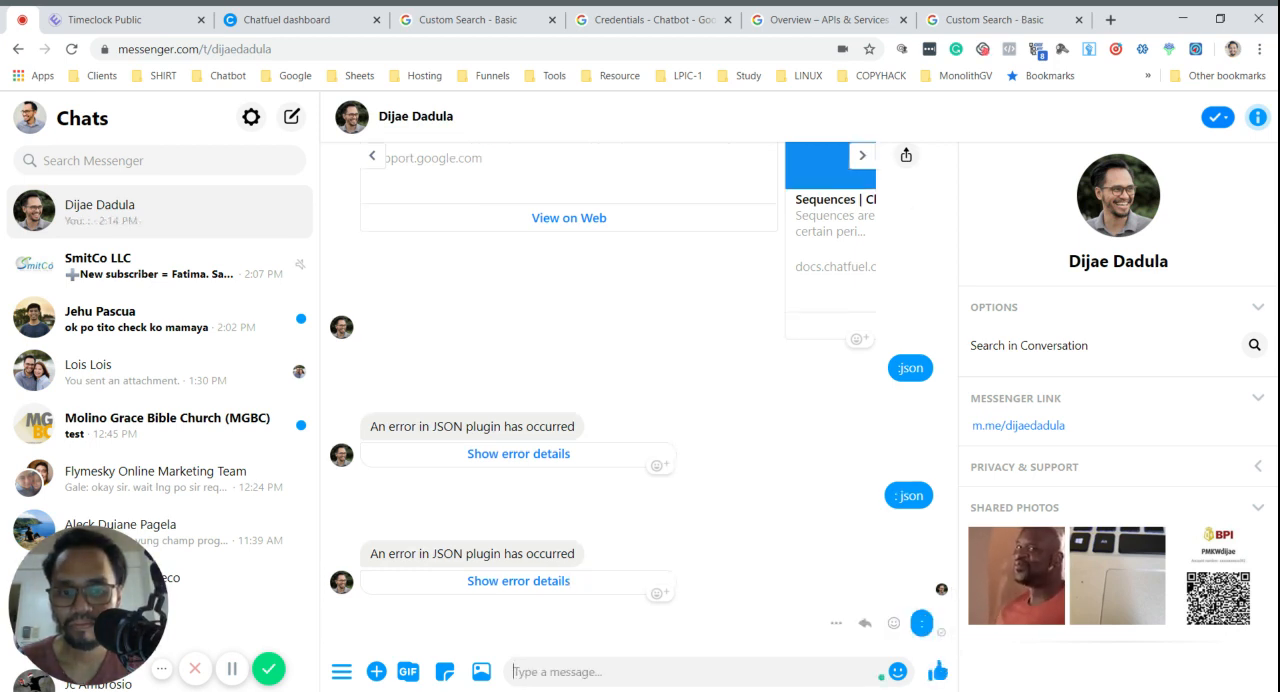
type(":")
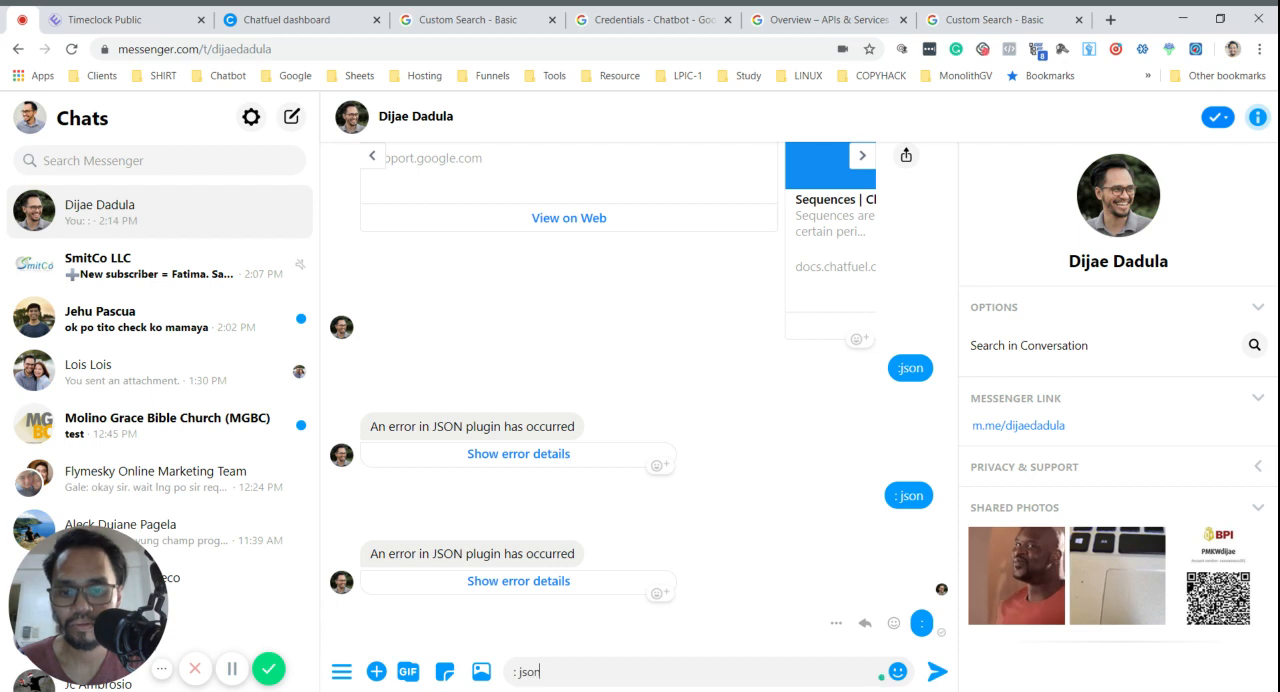
type(" json")
key("Return")
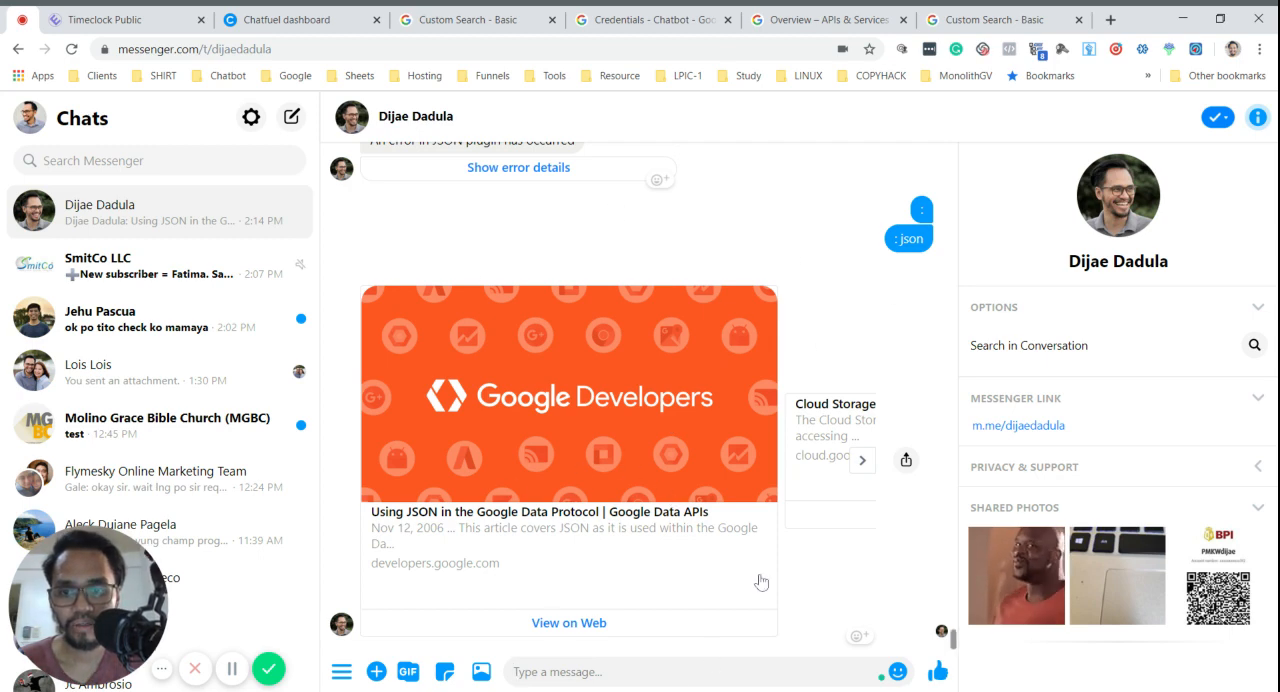
left_click(864, 461)
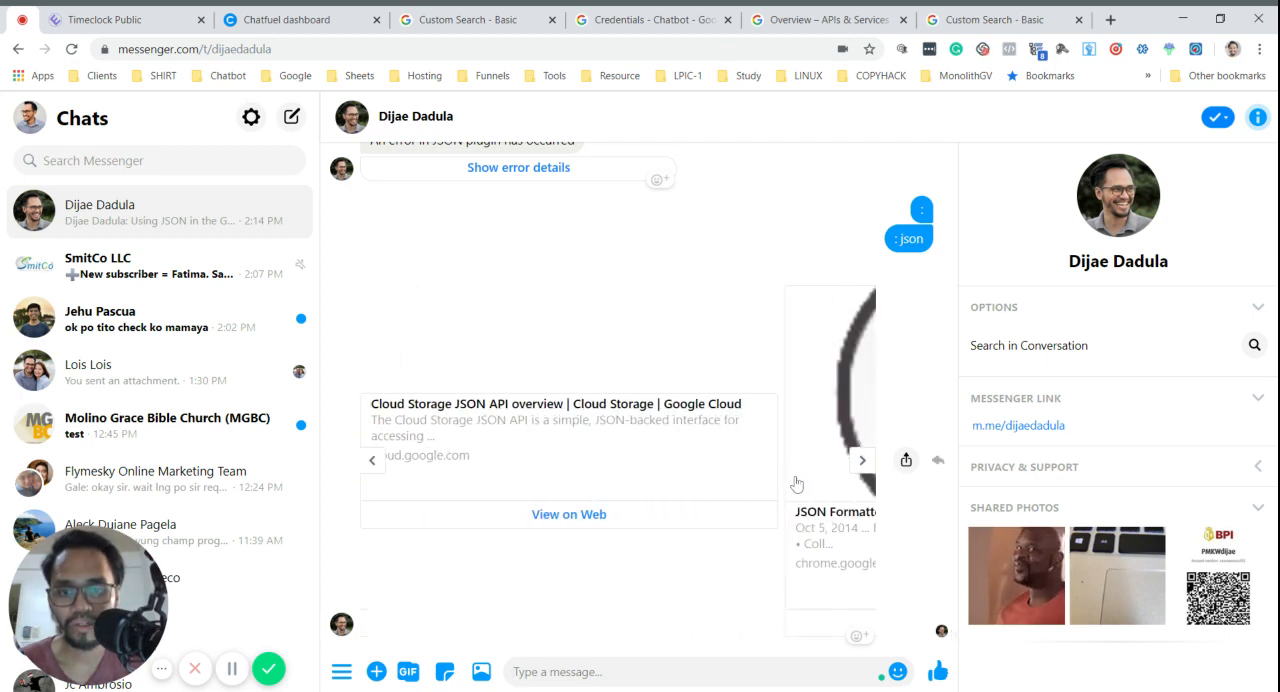
- Delete google.com from the Chatfuel search engine's sites to search in Google Custom Search
left_click(459, 14)
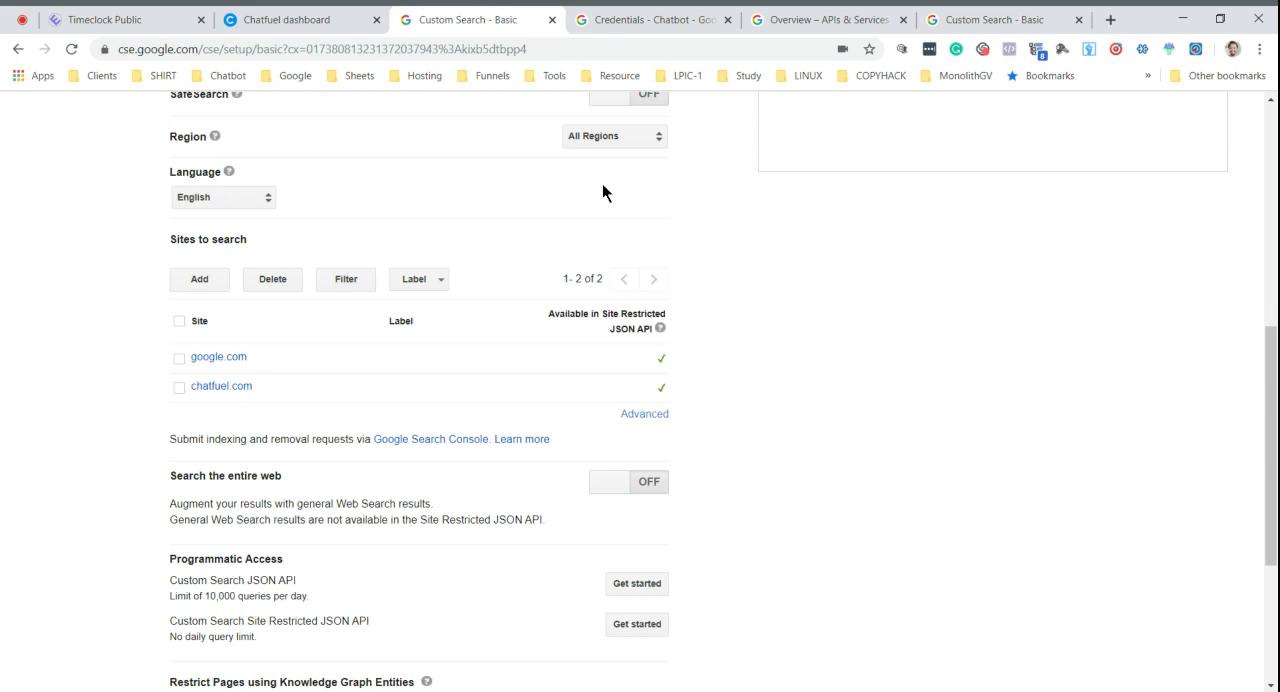
left_click(179, 358)
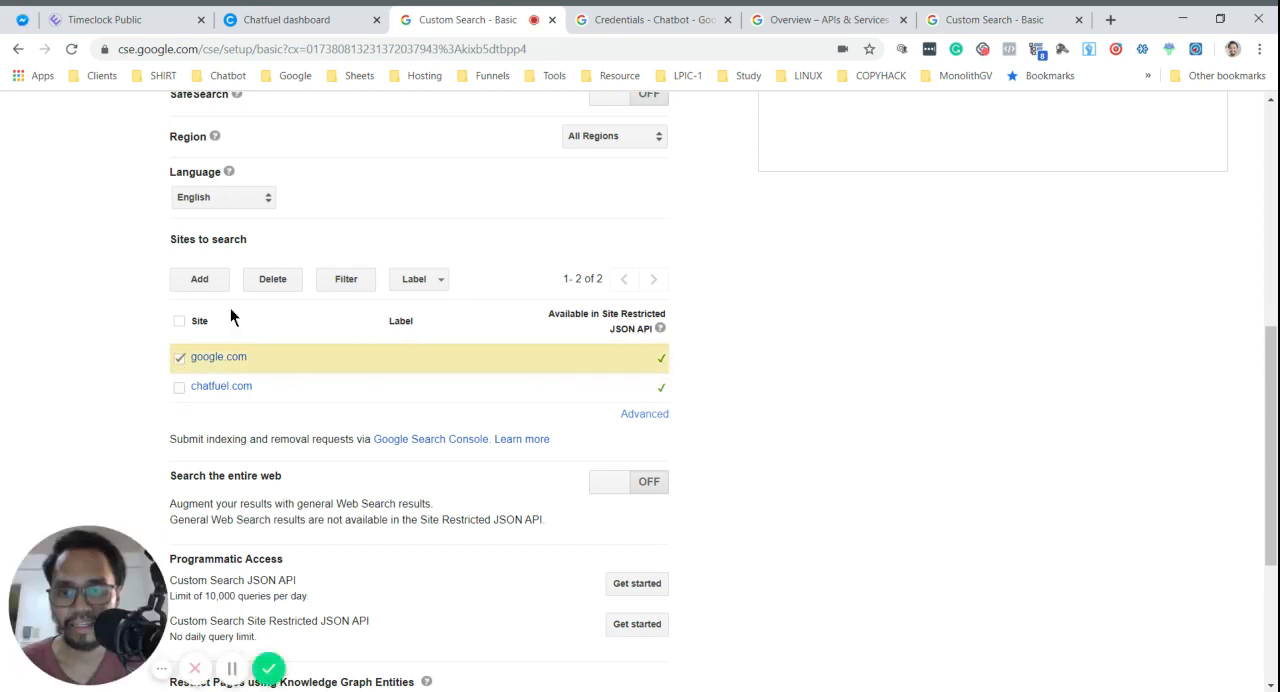
left_click(272, 279)
left_click(448, 423)
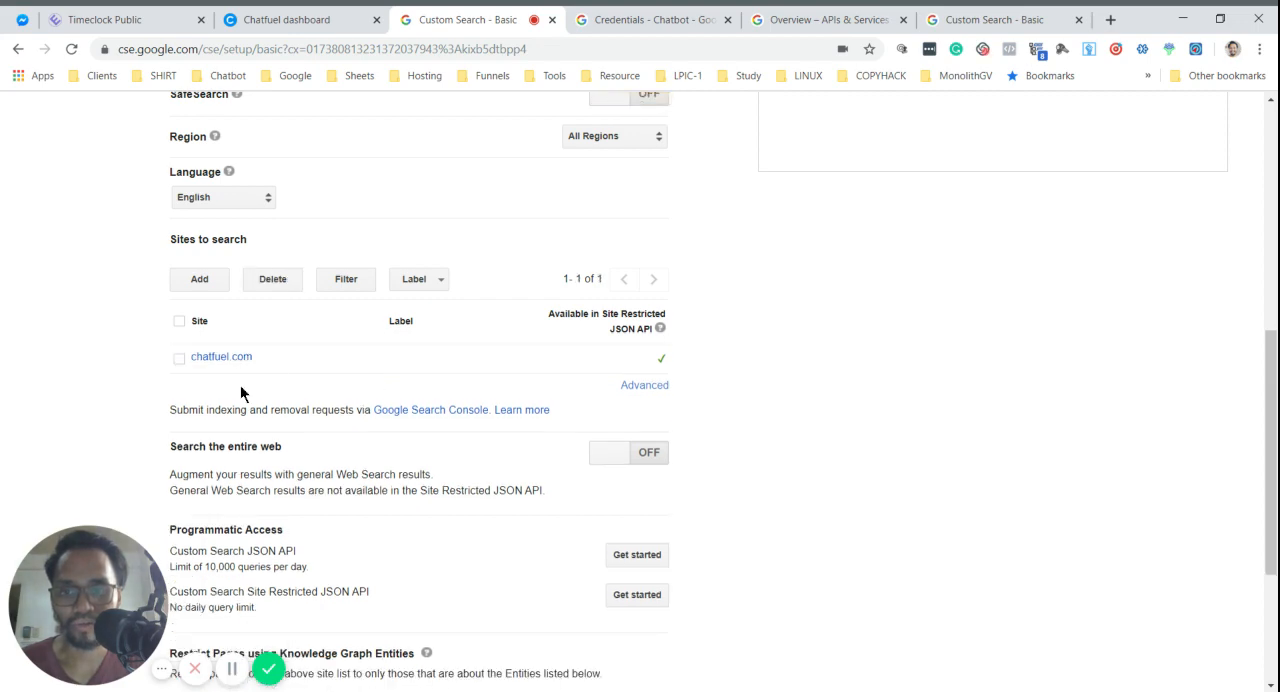
scroll(828, 355, "down", 3)
scroll(823, 371, "up", 8)
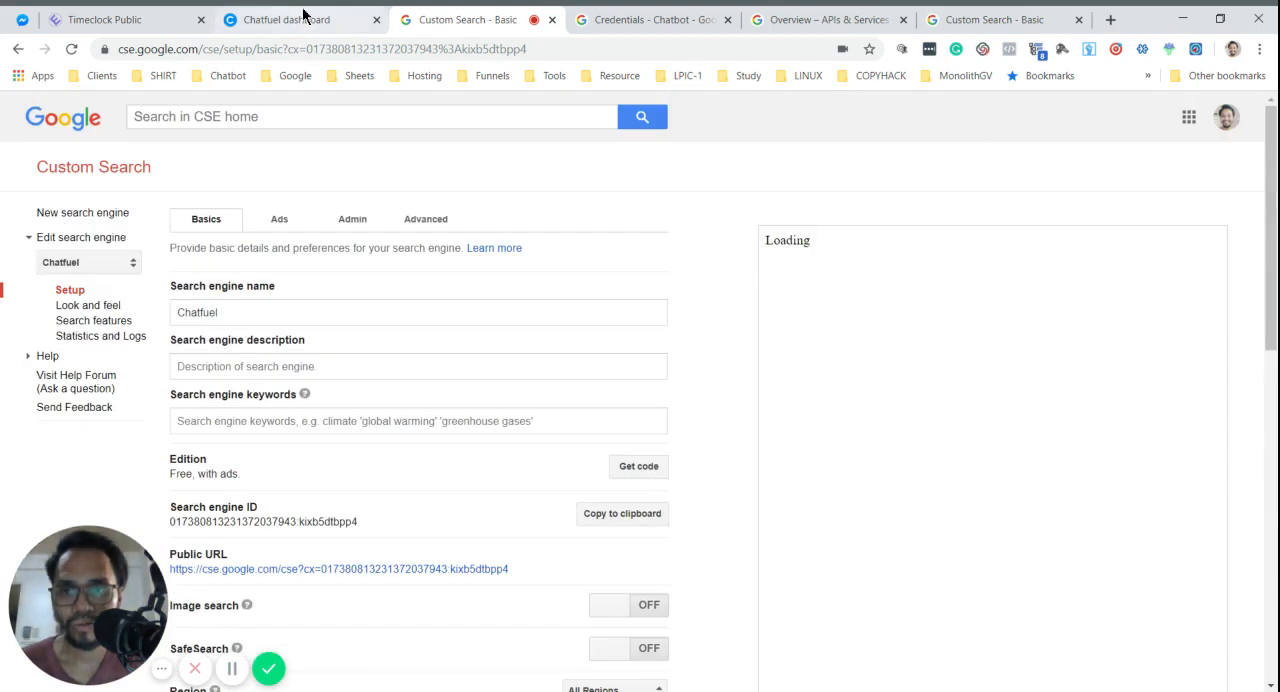
- Dismiss the bot test prompt in Chatfuel and review the Google Site Search card's fields and text labels
left_click(303, 14)
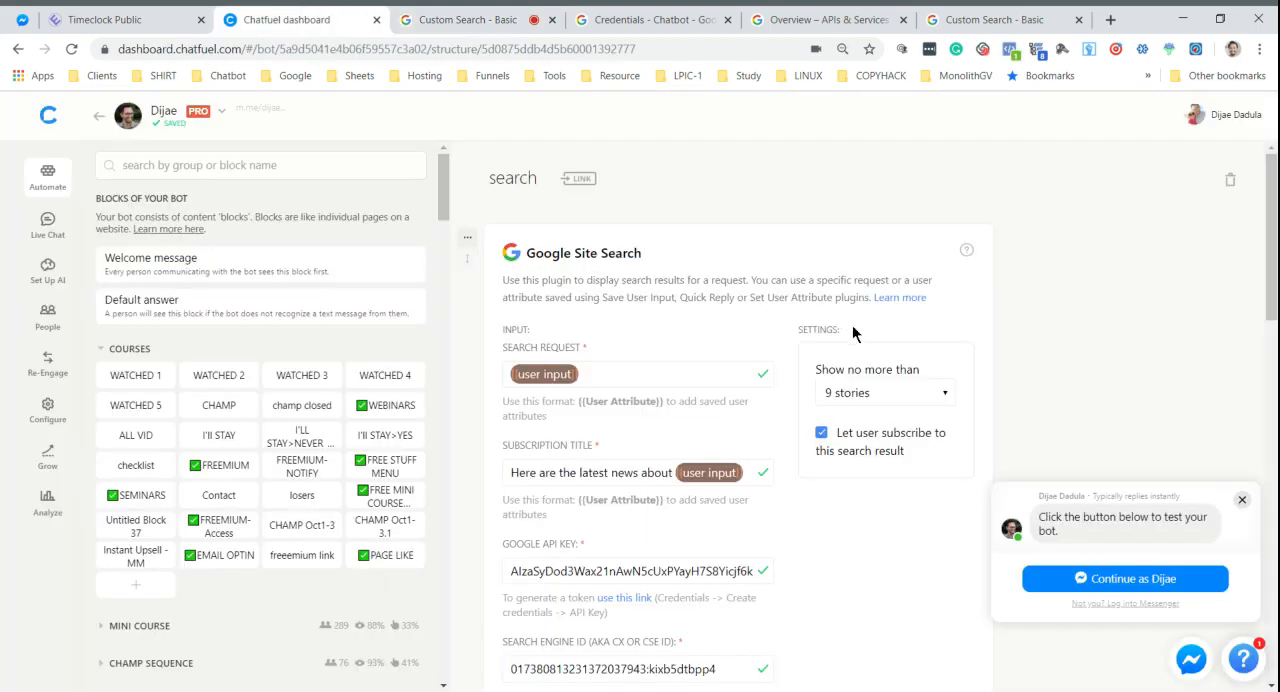
left_click(1242, 500)
scroll(938, 525, "down", 8)
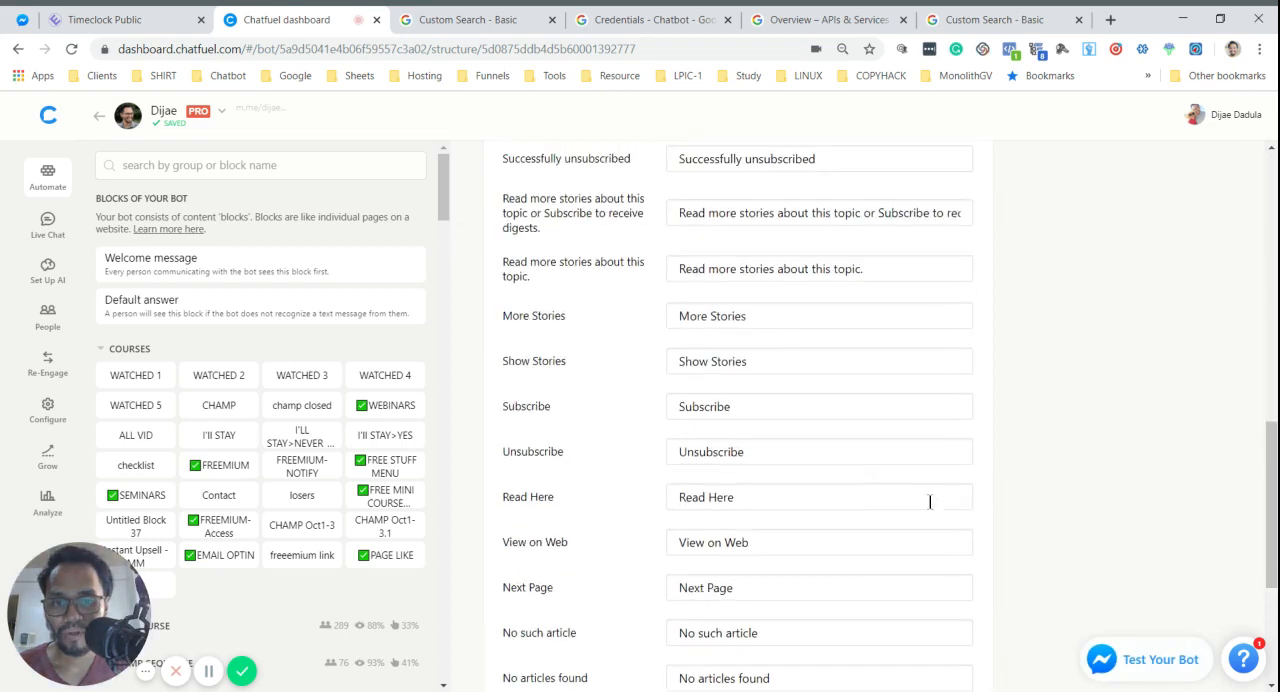
scroll(932, 502, "up", 1)
scroll(934, 504, "down", 4)
scroll(929, 512, "up", 10)
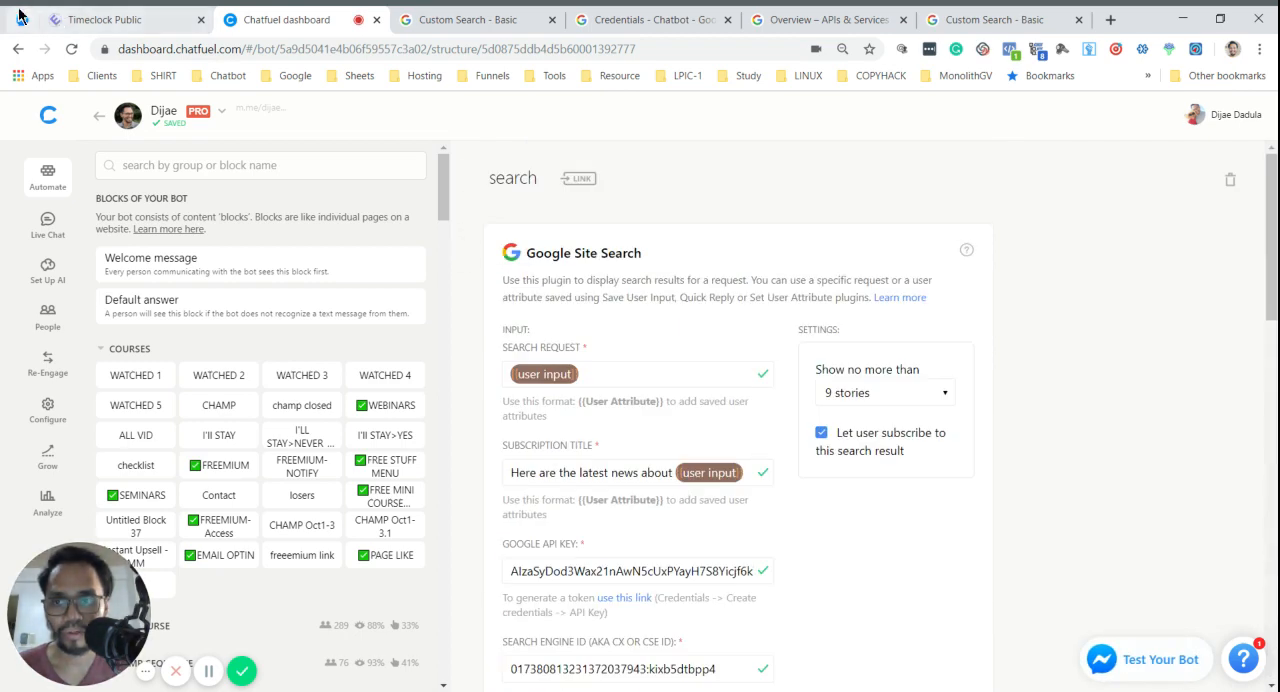
- Send the message ": sequence" in the bot's Messenger chat and browse through the result cards
left_click(19, 14)
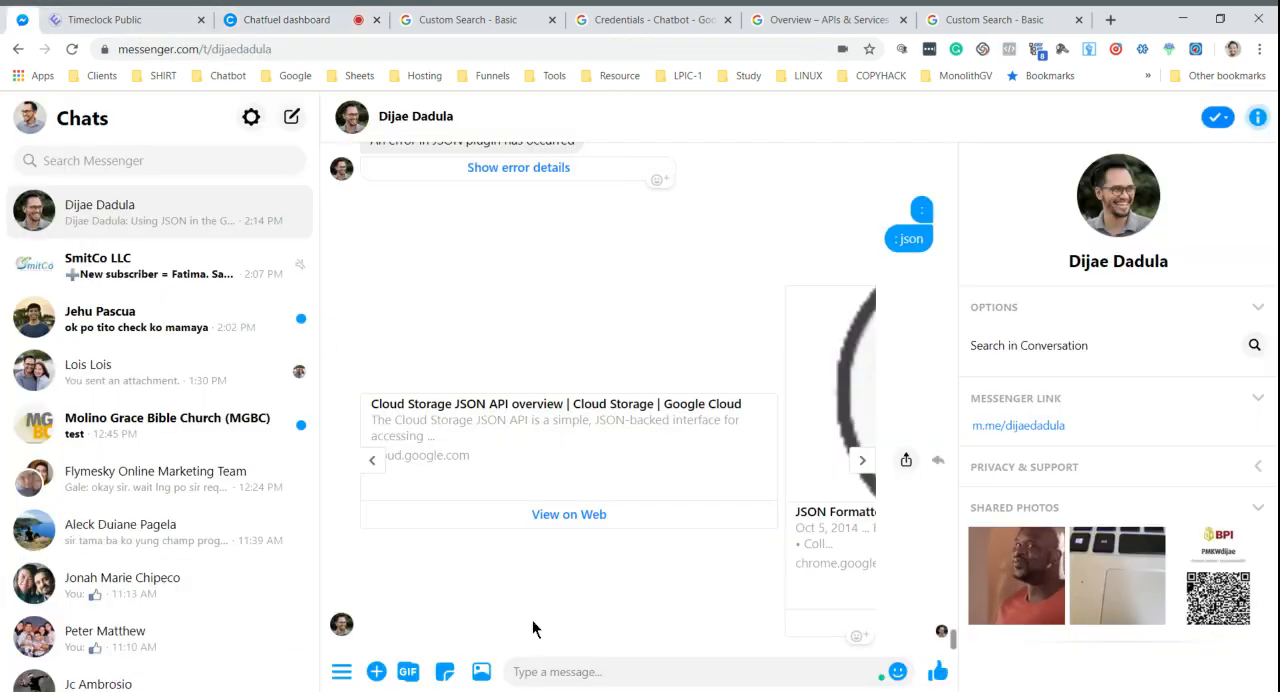
left_click(557, 673)
type(":")
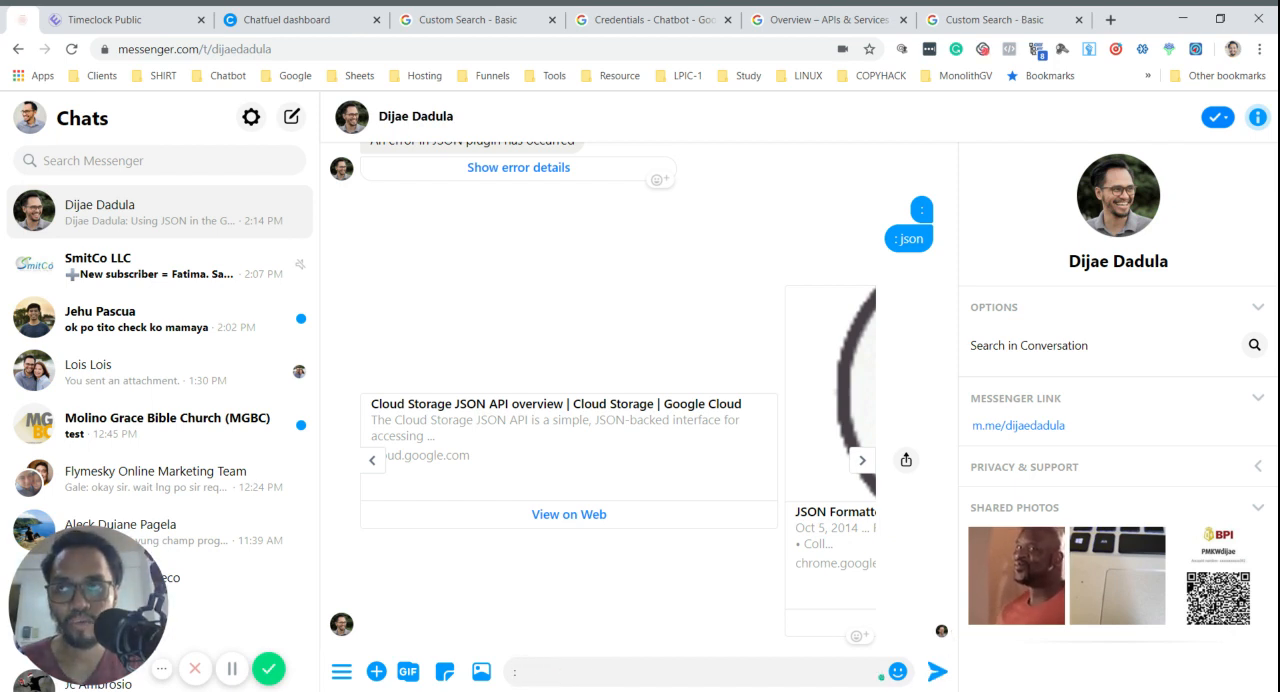
type(" sequence")
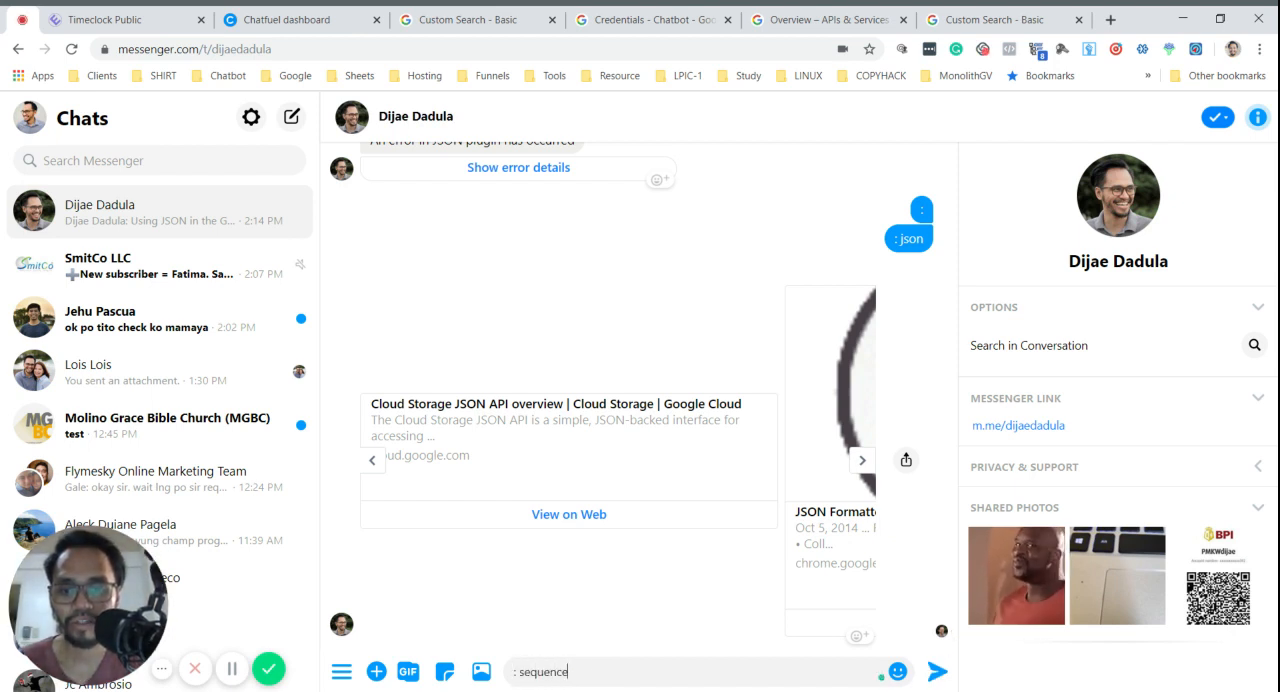
key("Return")
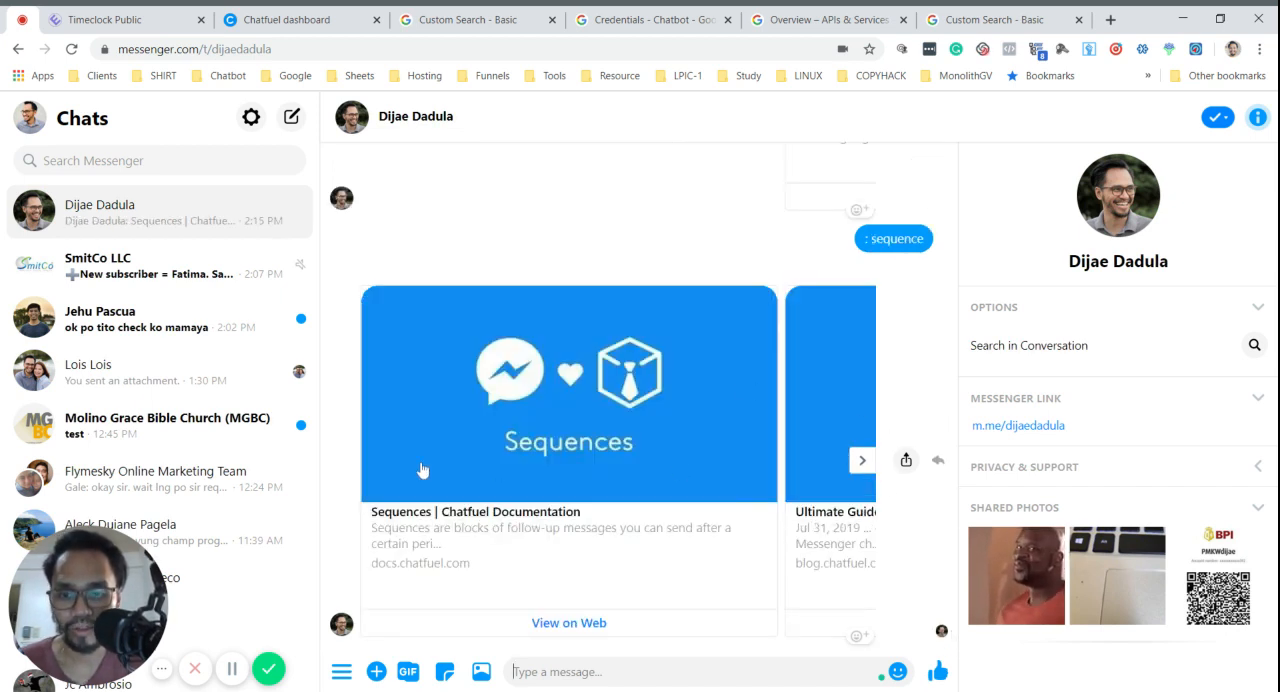
left_click(862, 462)
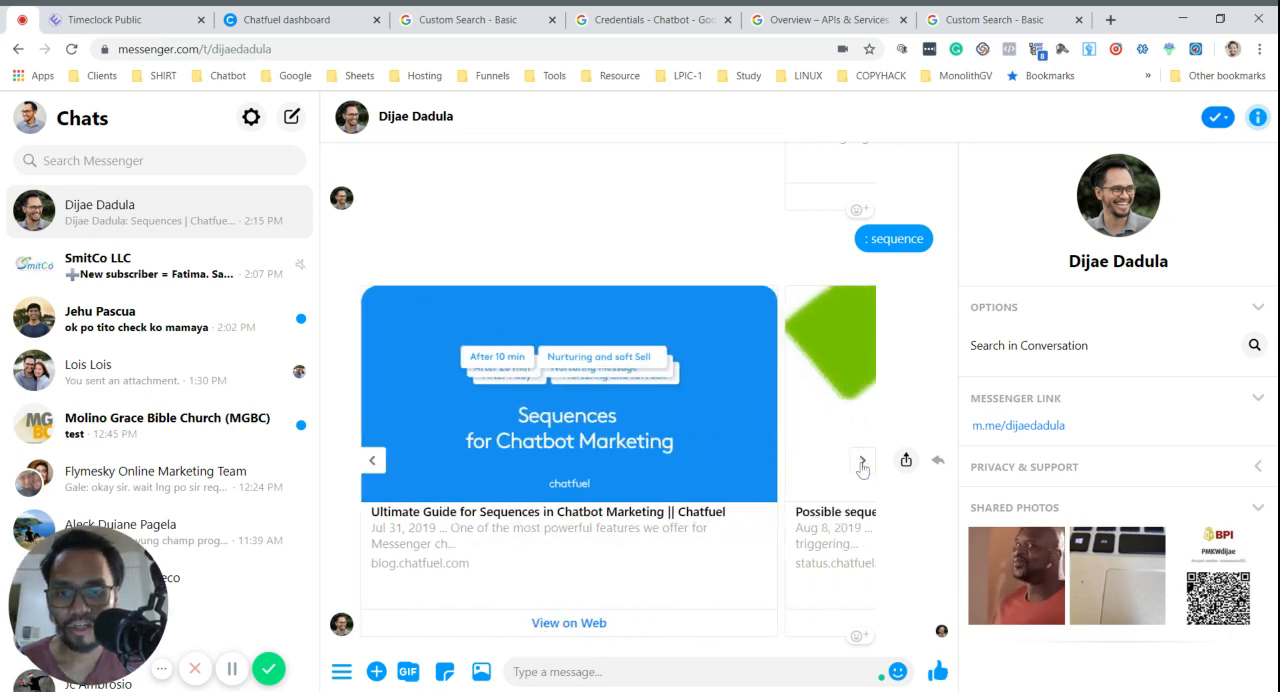
left_click(862, 462)
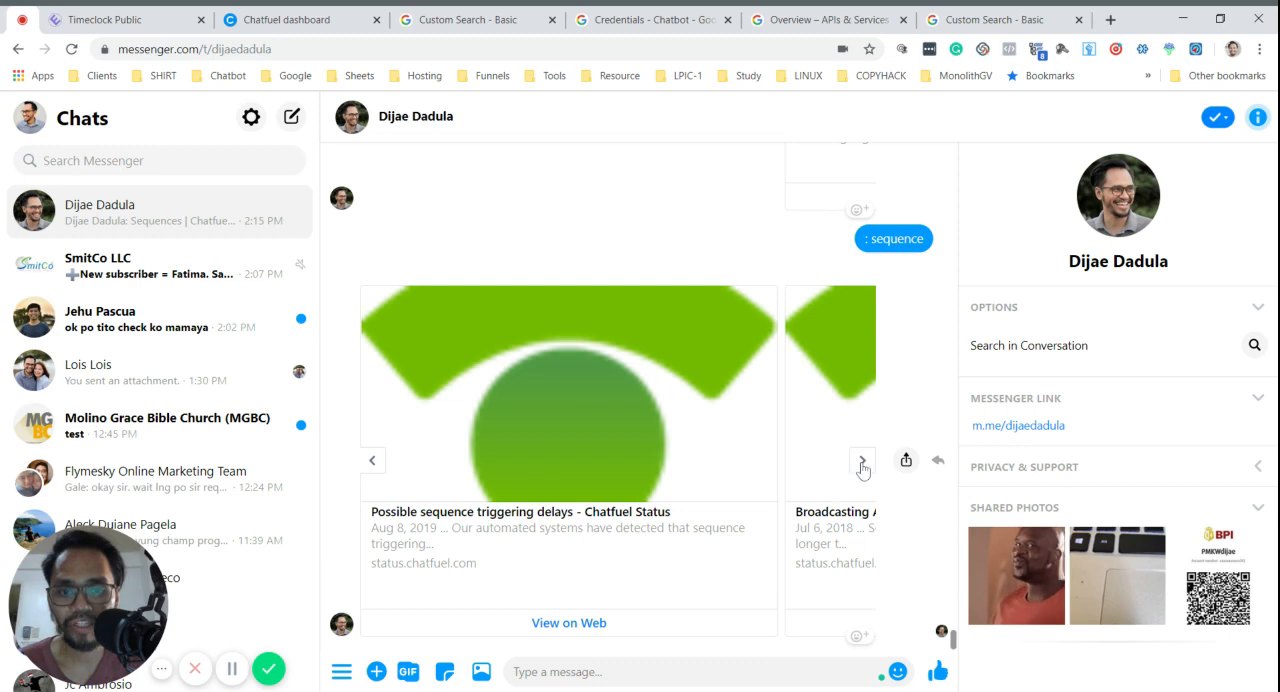
left_click(863, 466)
left_click(863, 462)
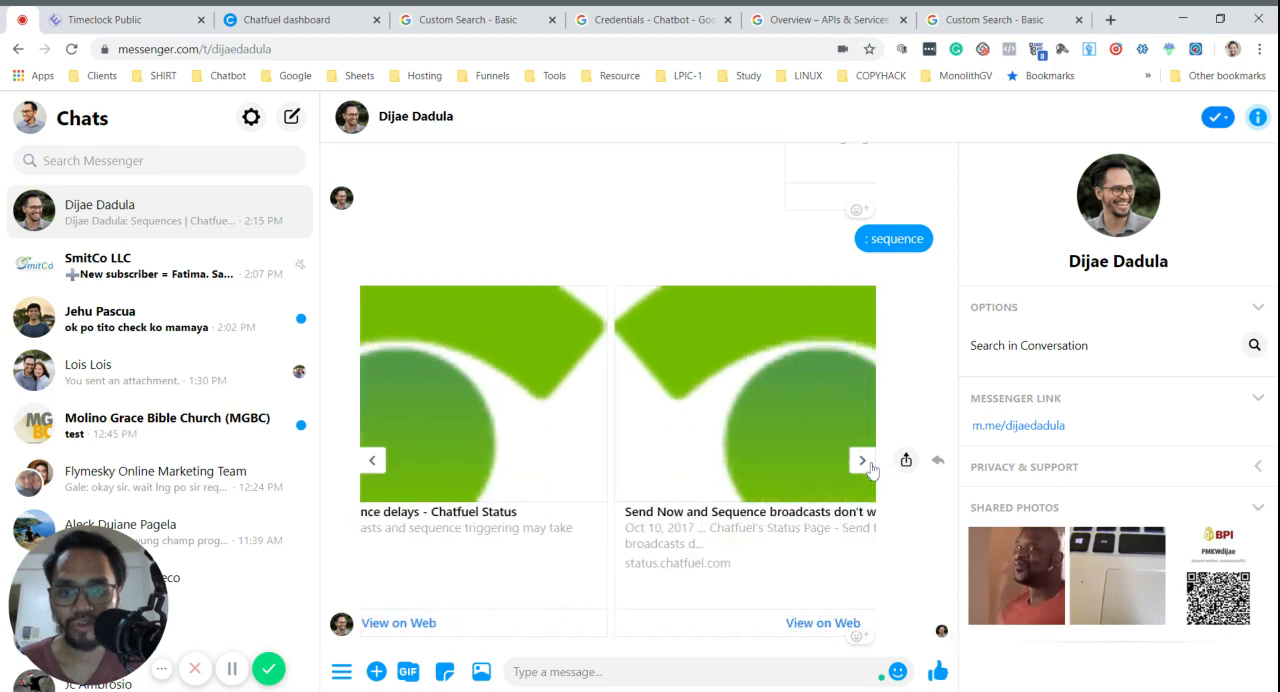
- Search Messenger for "l4b", open the L4B Course conversation and close its in-chat search results
left_click(300, 19)
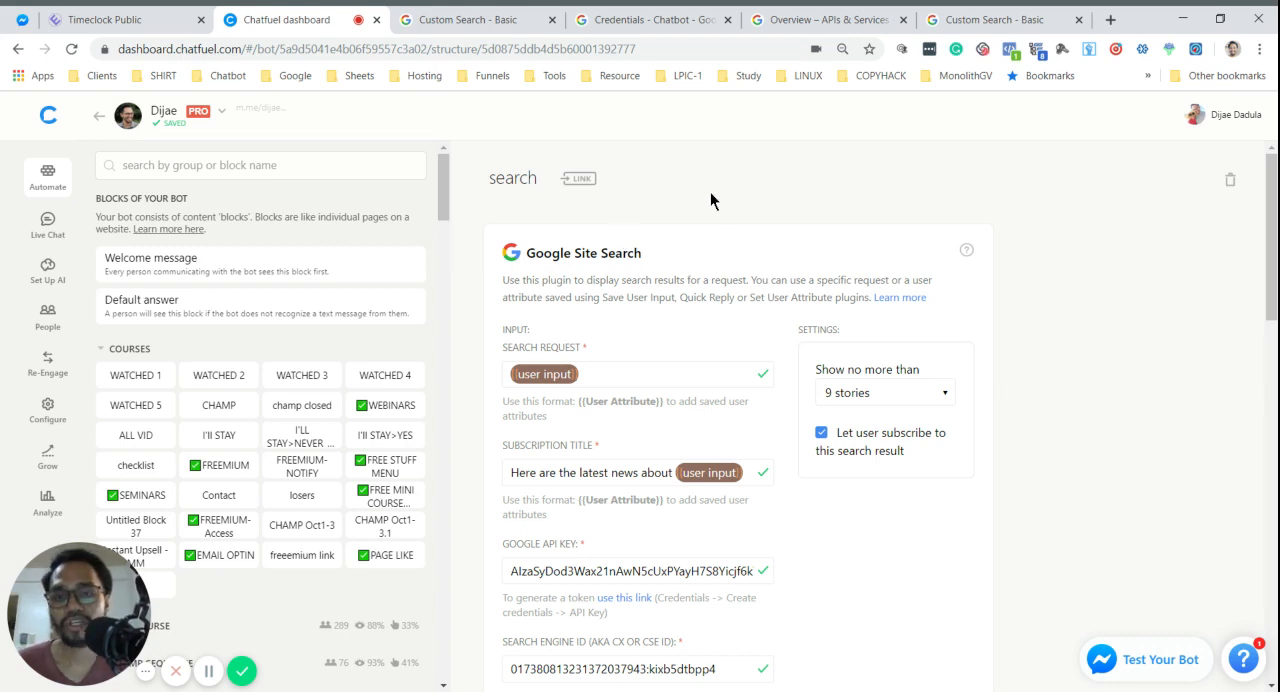
left_click(8, 18)
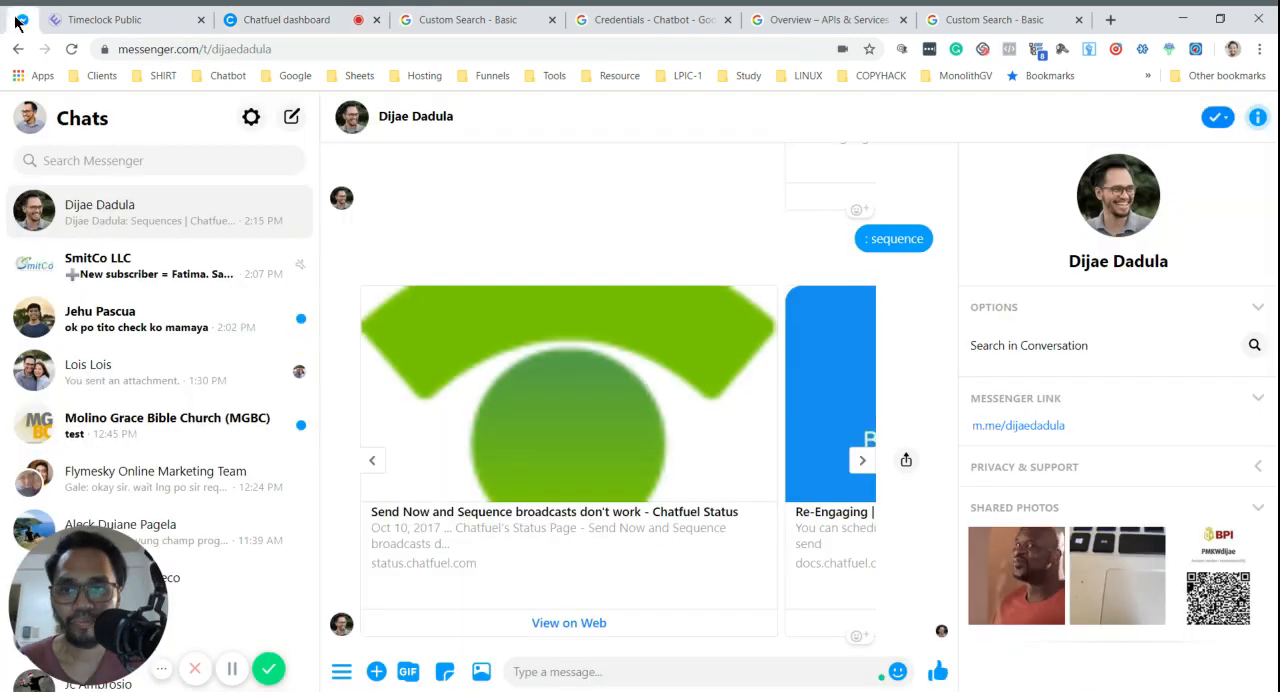
left_click(73, 164)
type("l4b")
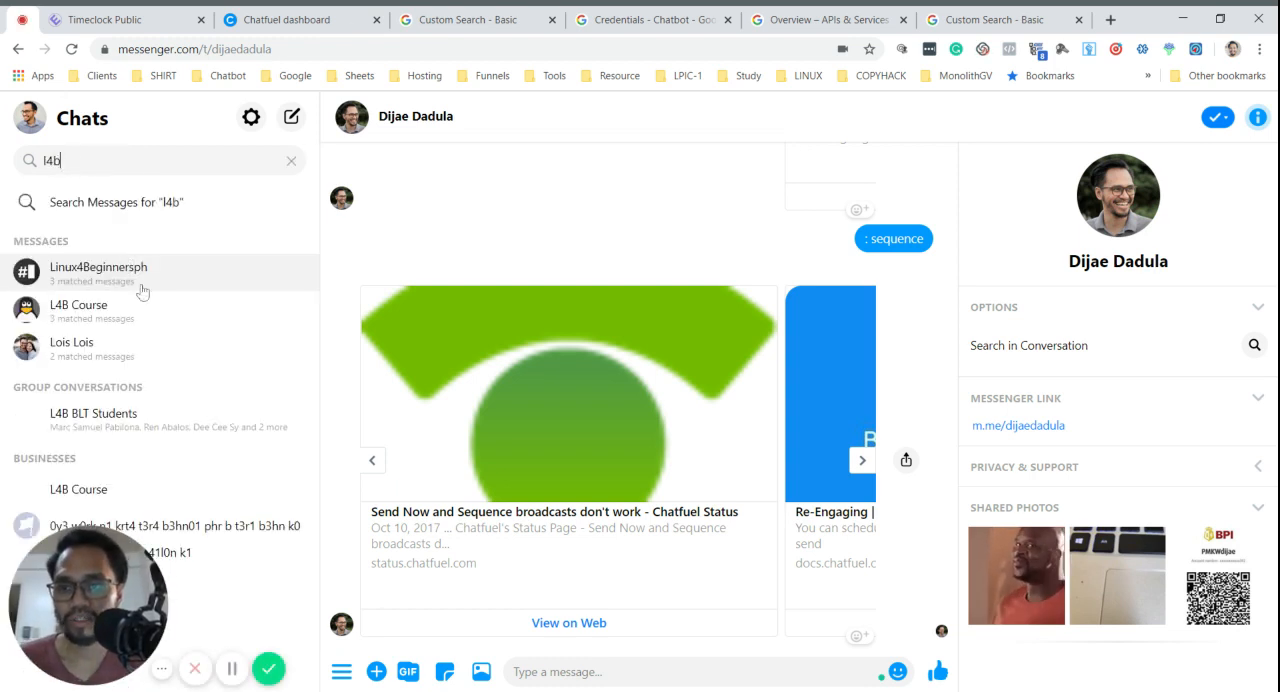
left_click(124, 318)
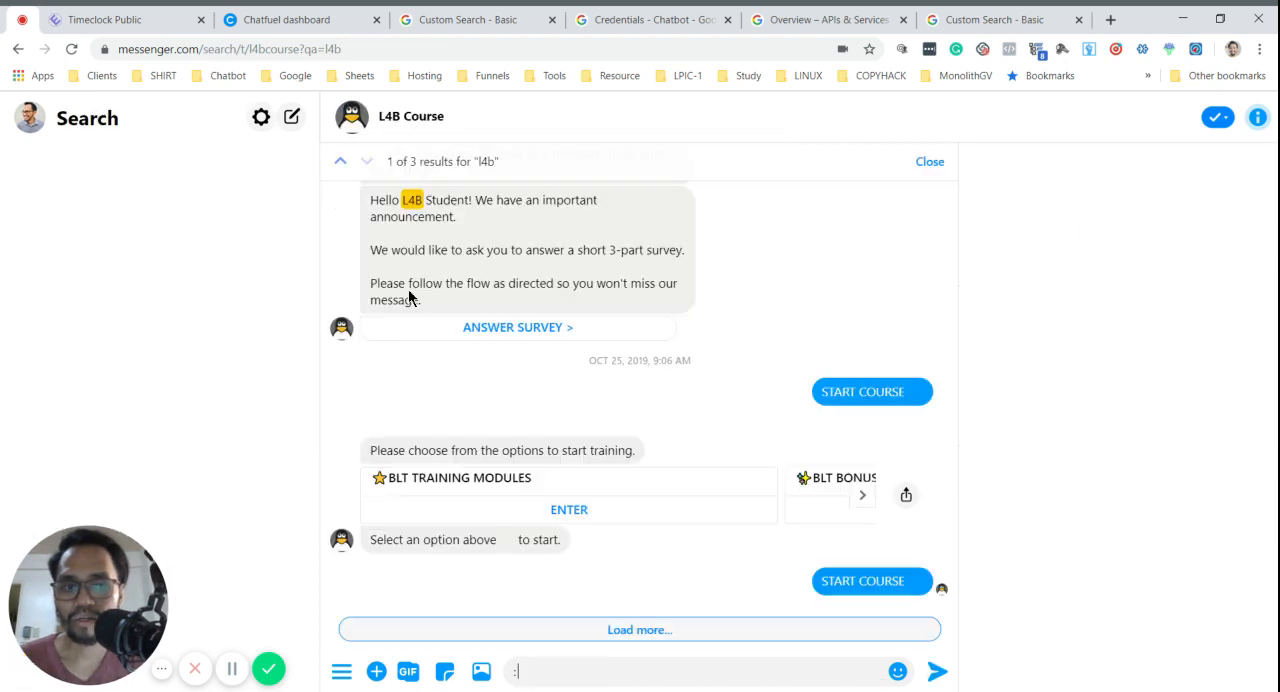
left_click(927, 162)
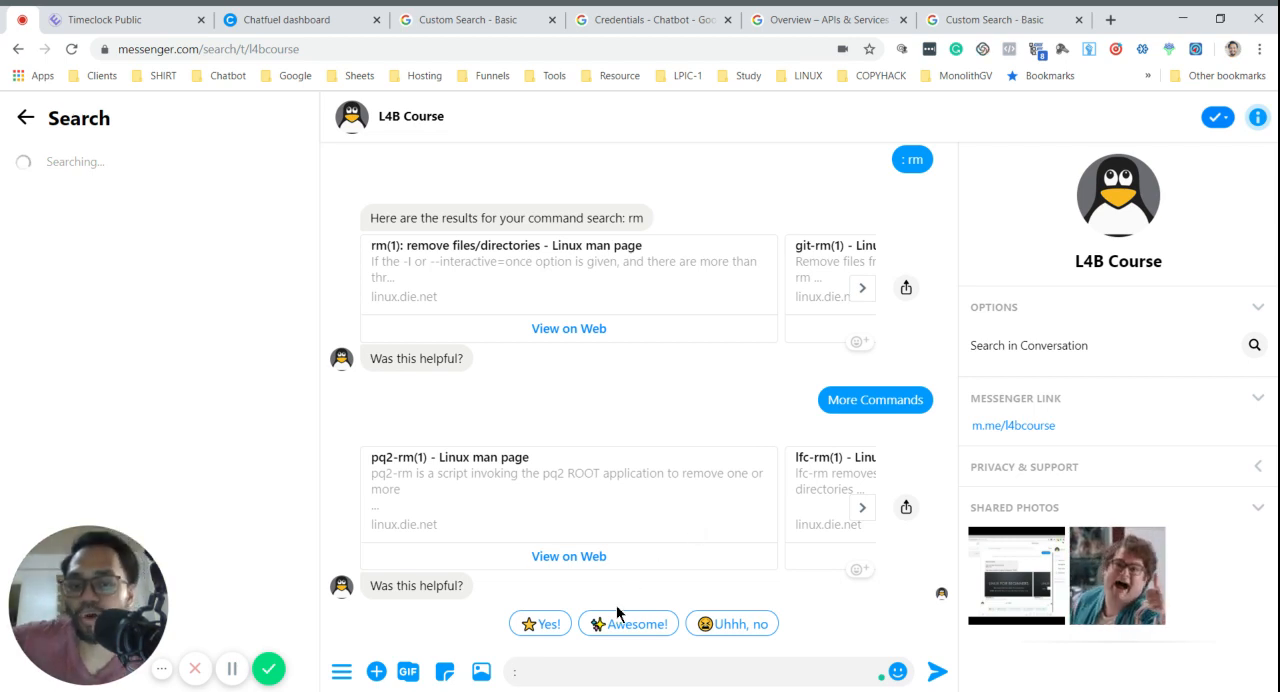
- Send the message ": directory" to the L4B Course bot and browse its result cards forward and back
scroll(684, 400, "up", 3)
scroll(844, 413, "down", 3)
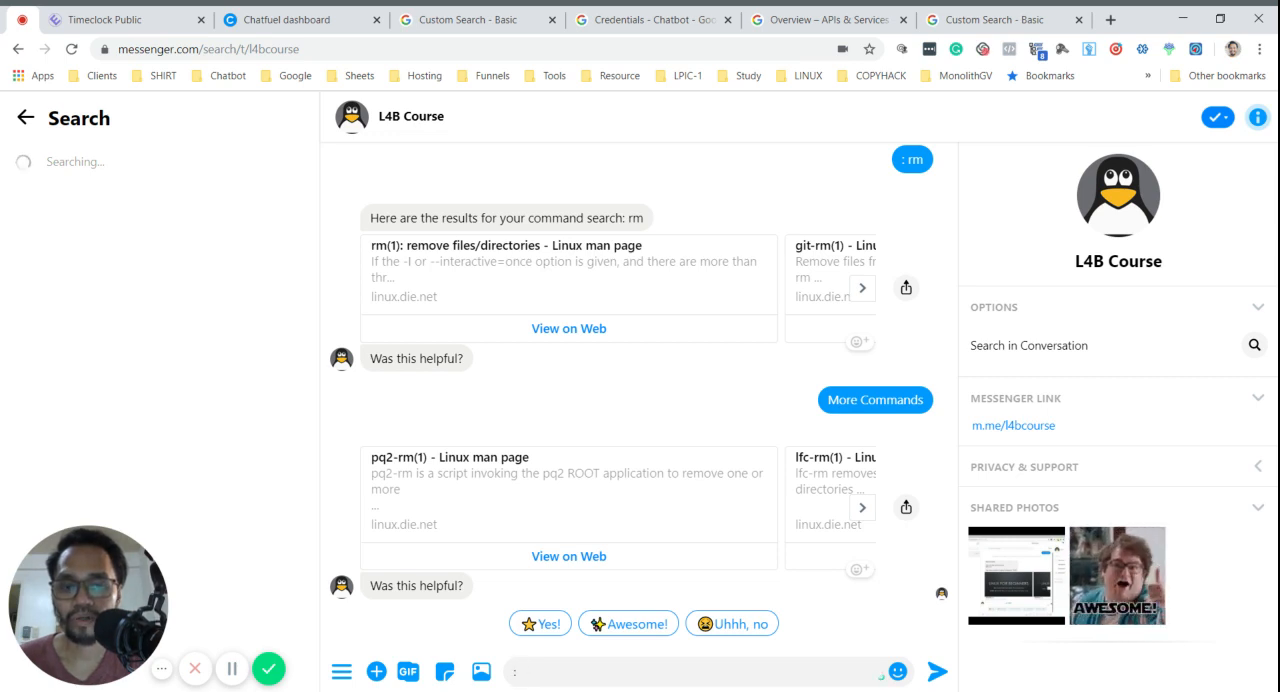
key("Return")
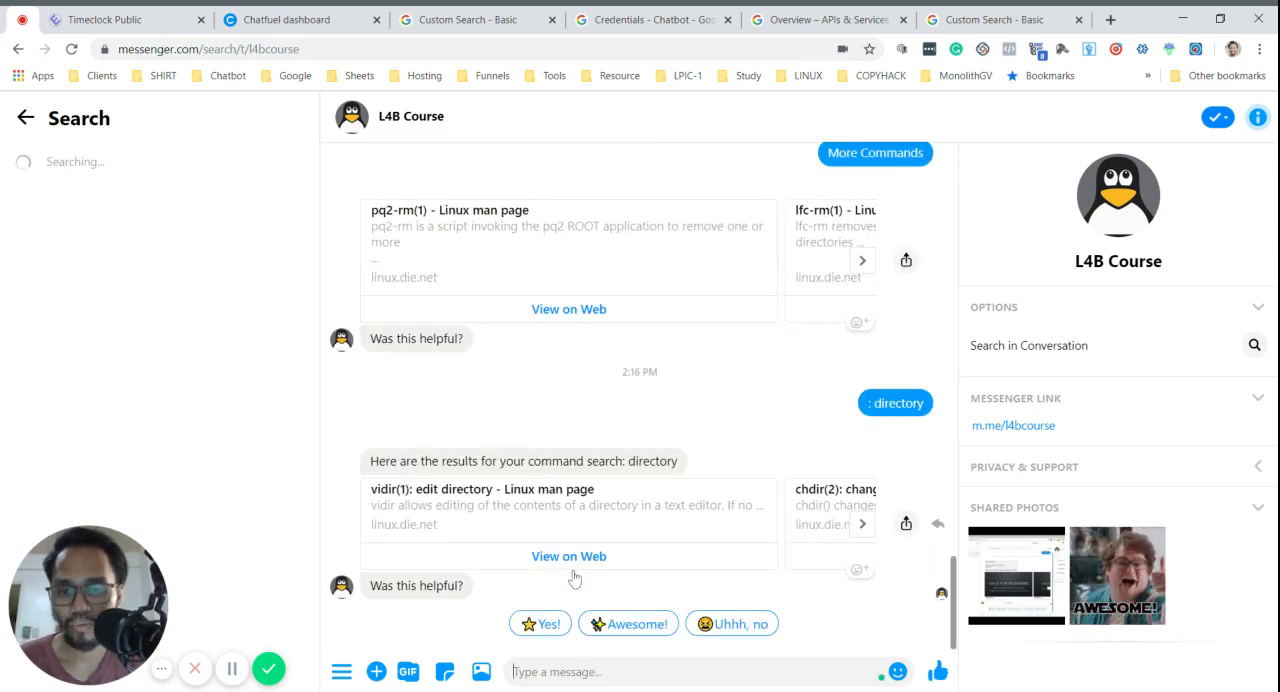
left_click(861, 525)
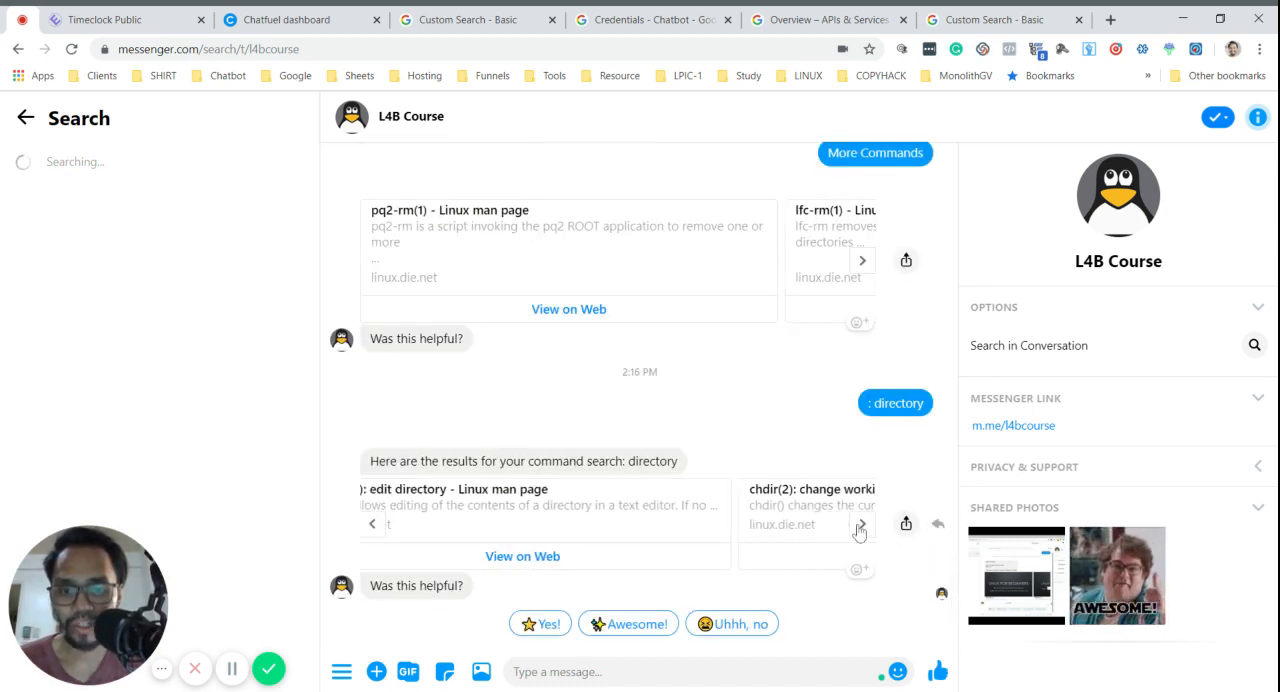
left_click(860, 525)
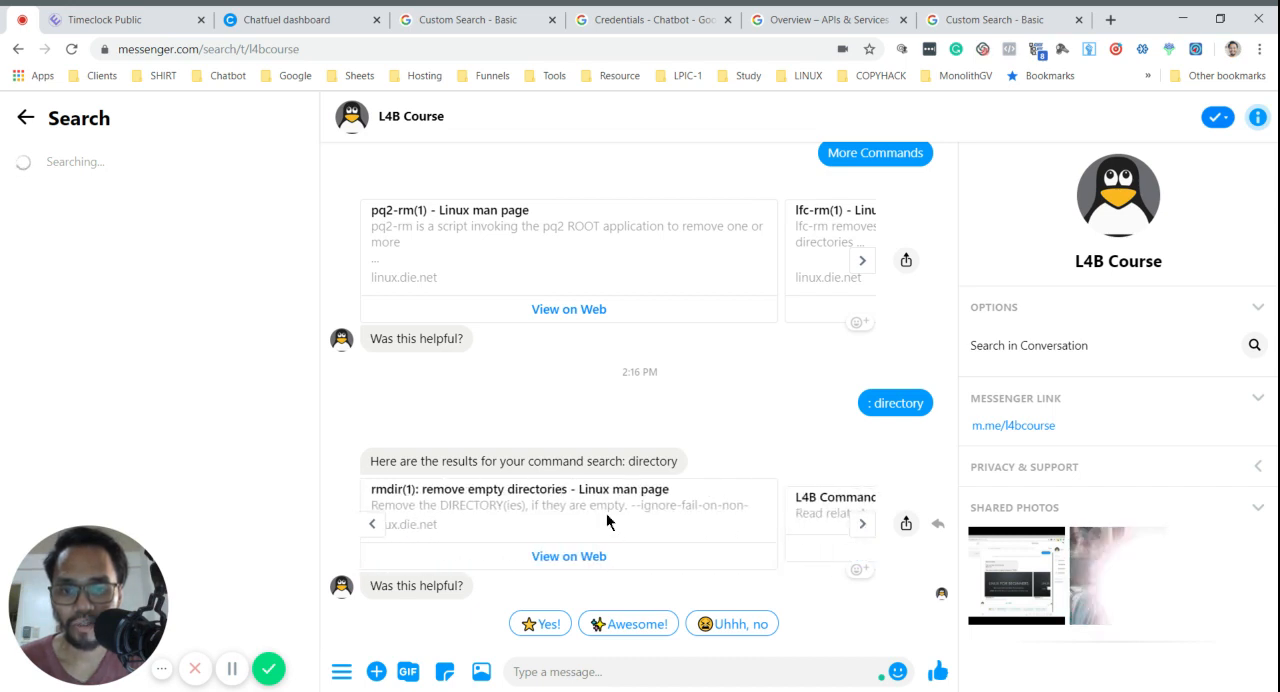
left_click(372, 523)
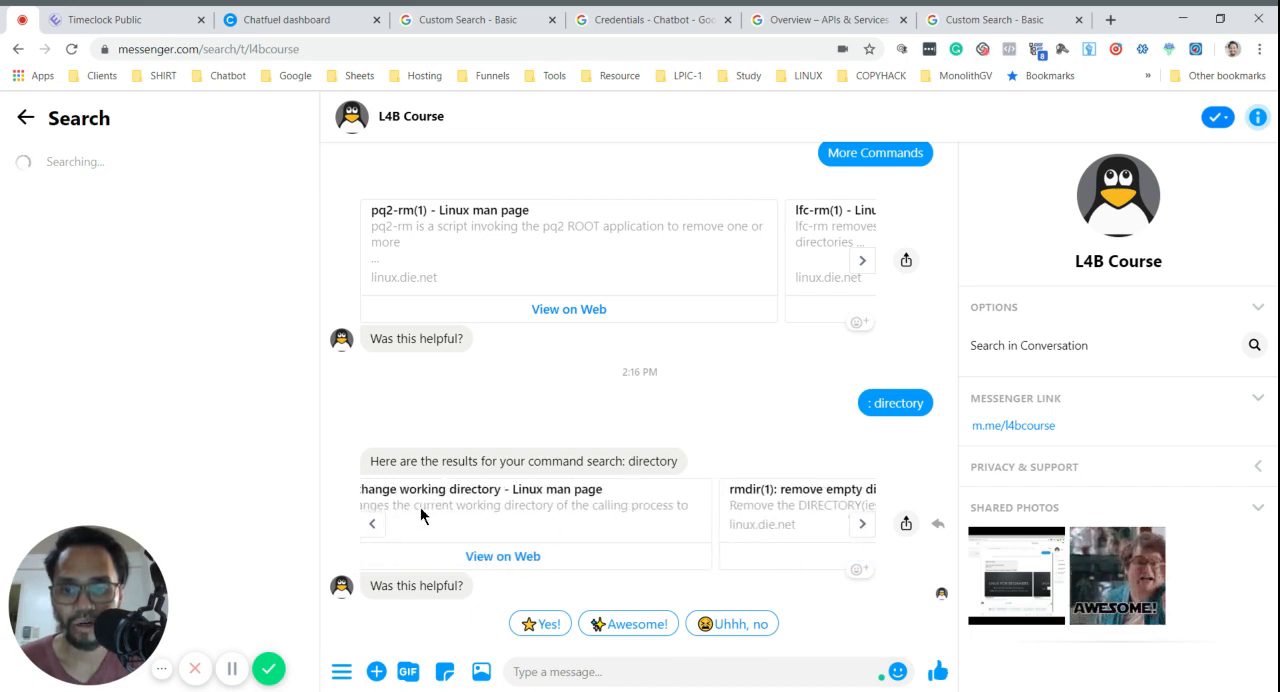
left_click(372, 527)
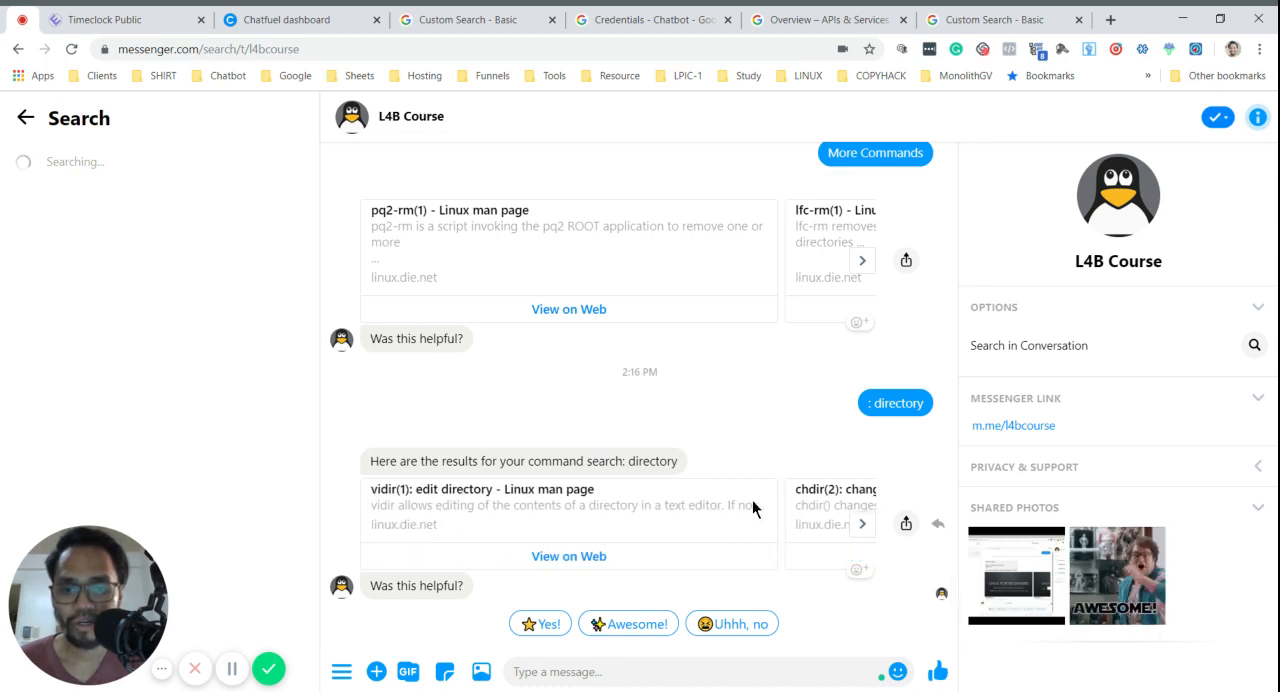
- Send the message ": linux" to the L4B Course bot, browse the result cards and request More Commands
type(": linux")
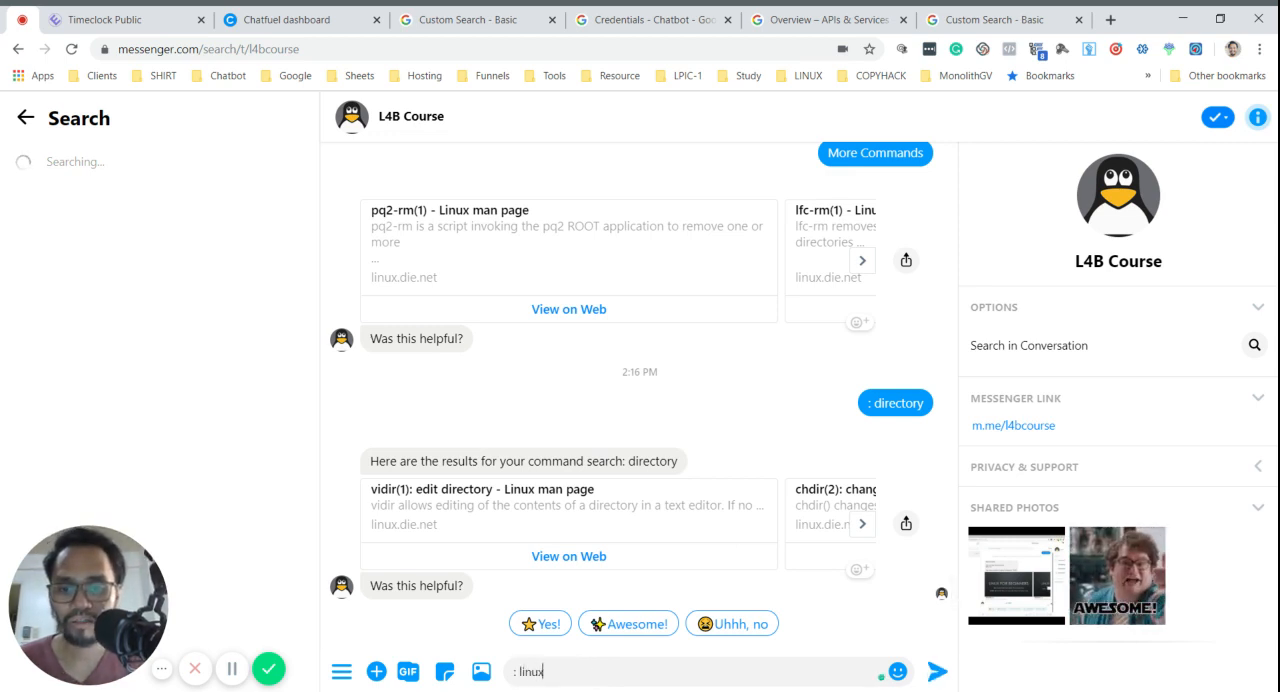
key("Return")
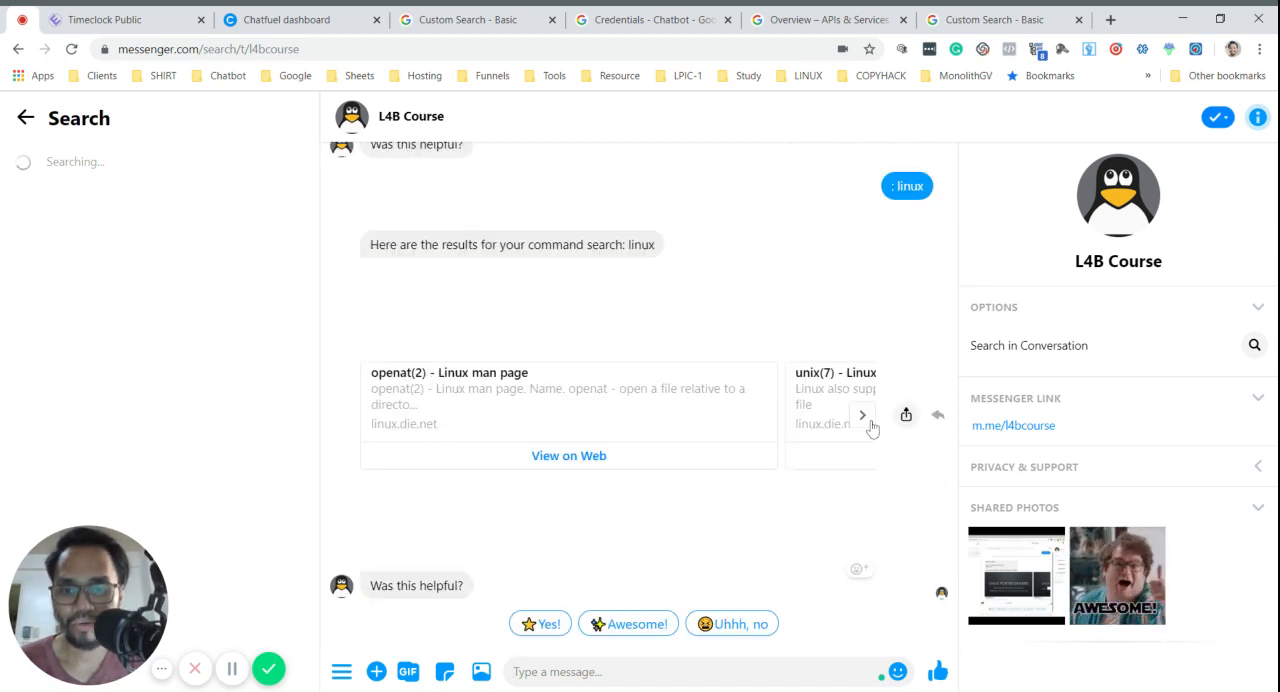
left_click(868, 422)
left_click(863, 420)
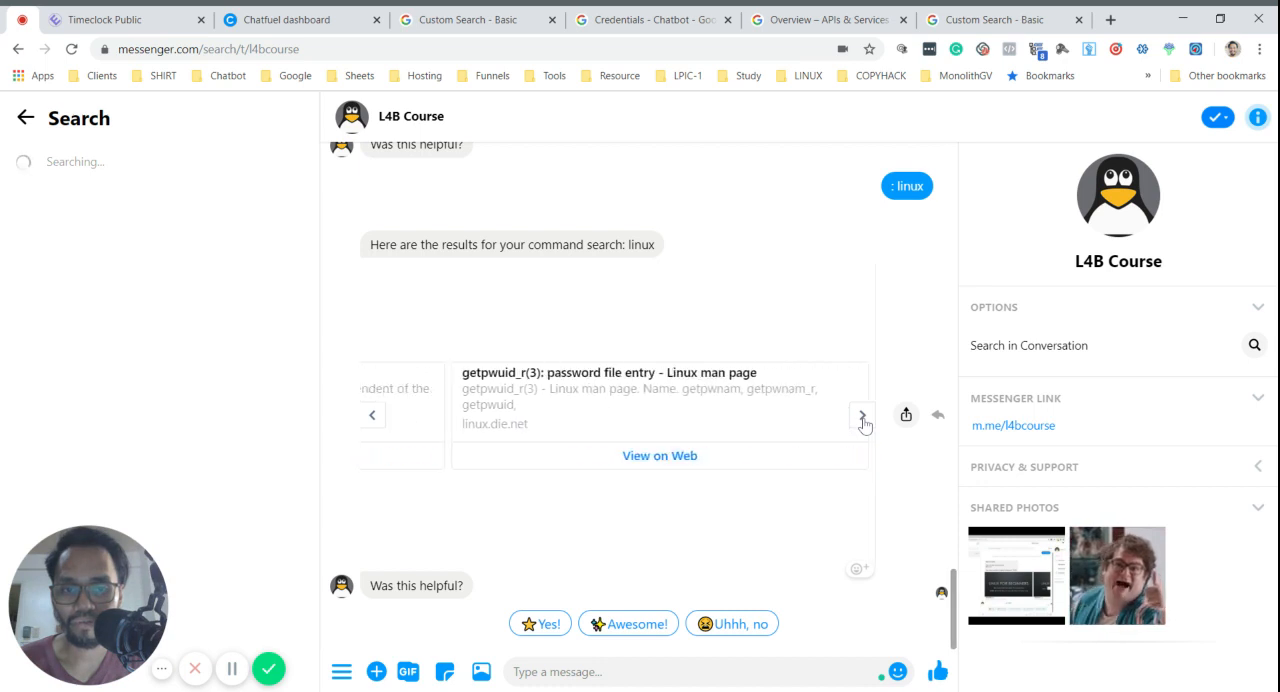
left_click(863, 418)
left_click(758, 556)
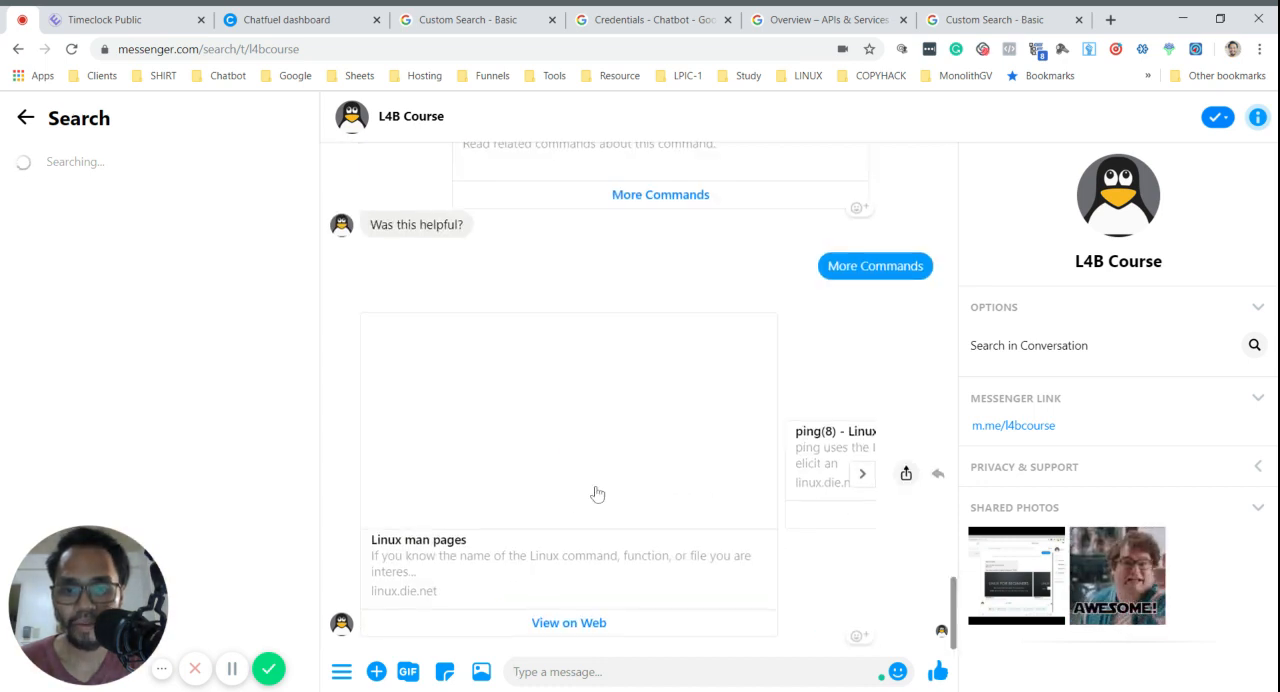
- Switch back to the Chatfuel dashboard and look through the search block's customizable text labels
left_click(207, 16)
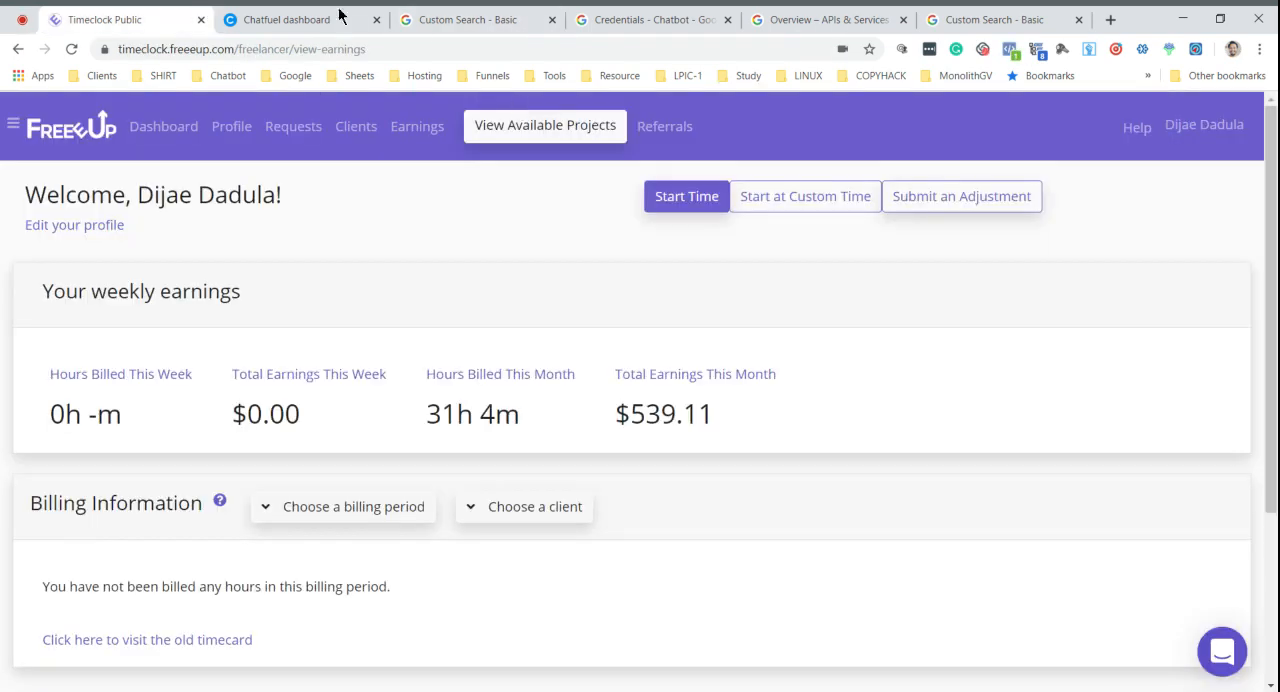
left_click(337, 17)
scroll(790, 410, "down", 10)
scroll(660, 330, "up", 5)
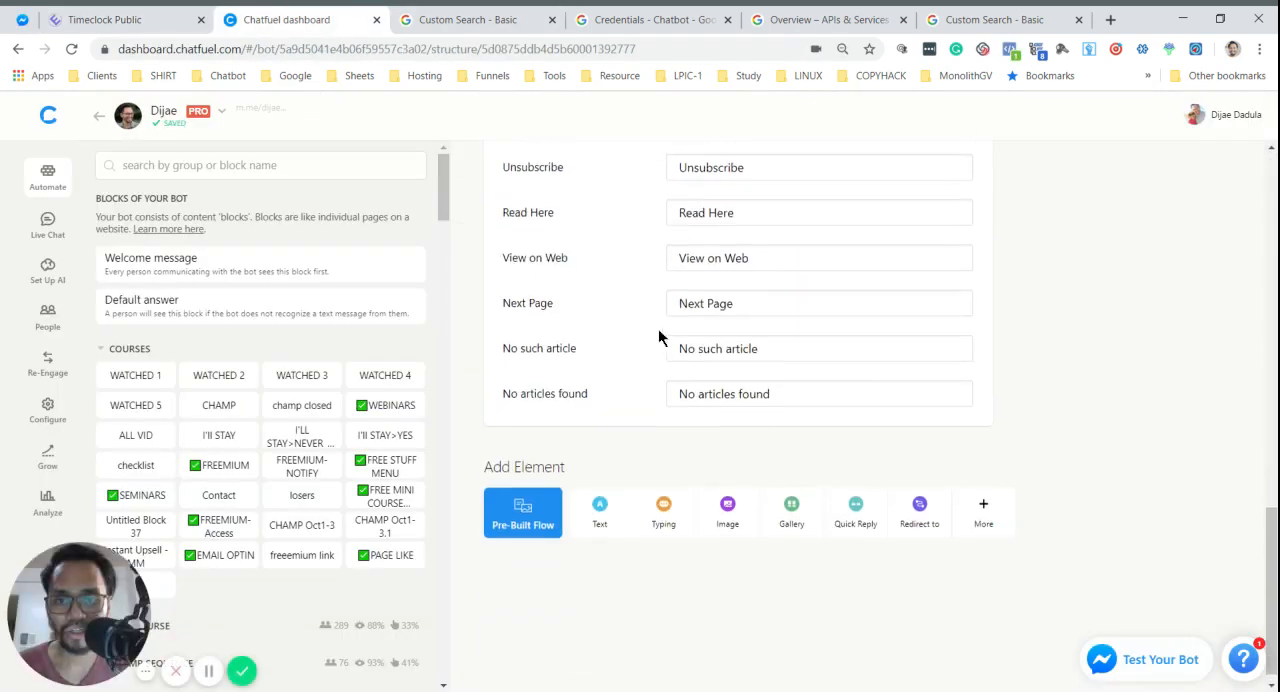
- Change the plugin's "More Stories" default phrase to "More Documentations"
left_click_drag(747, 293, 646, 300)
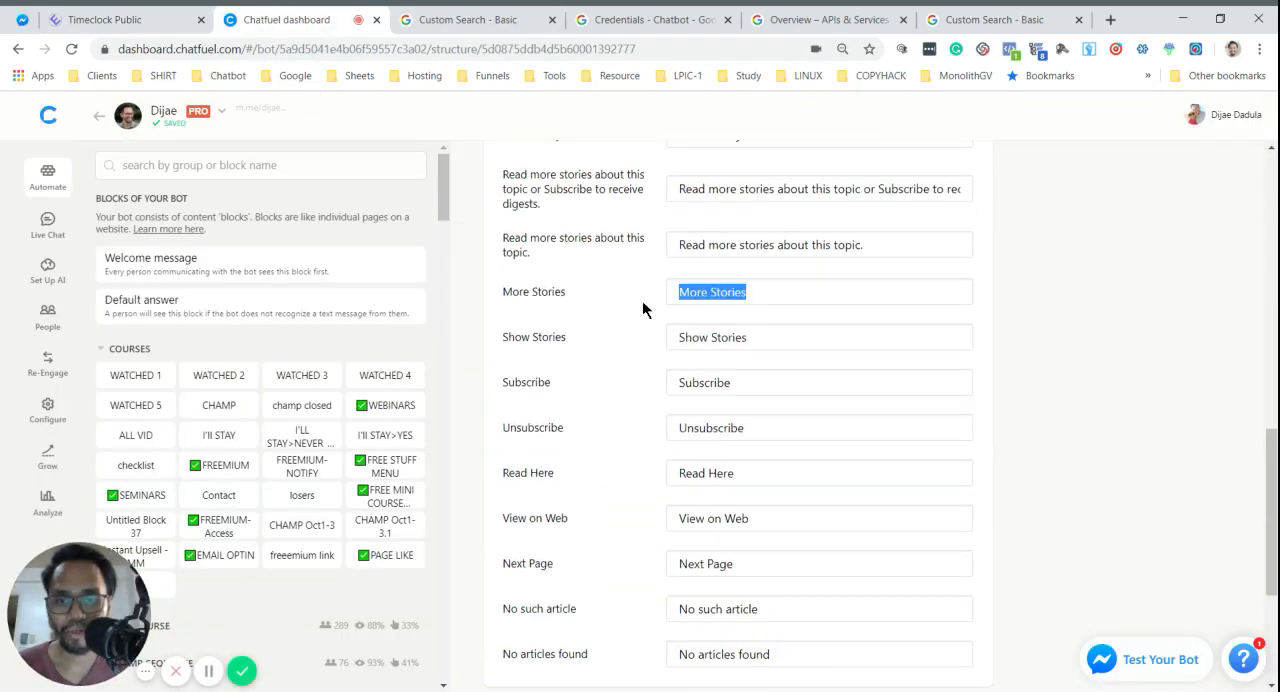
scroll(850, 375, "up", 3)
type("More DOcum")
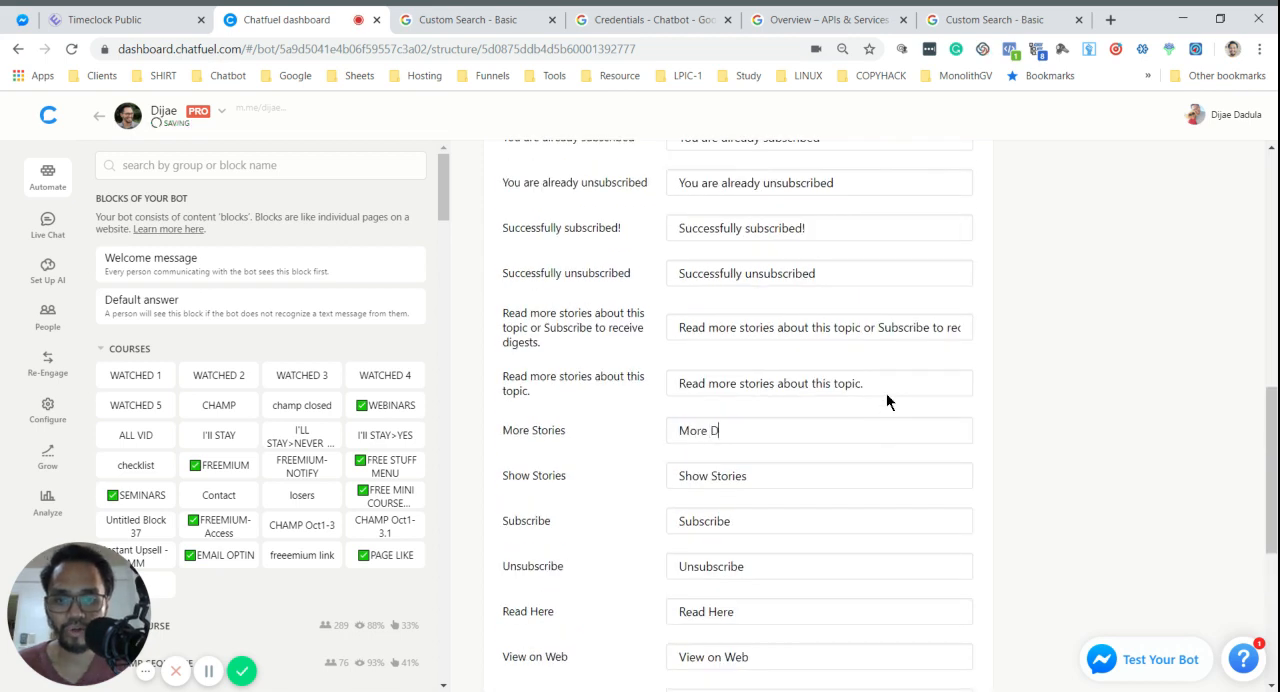
key("BackSpace")
key("BackSpace")
key("BackSpace")
key("BackSpace")
type("ocumentations")
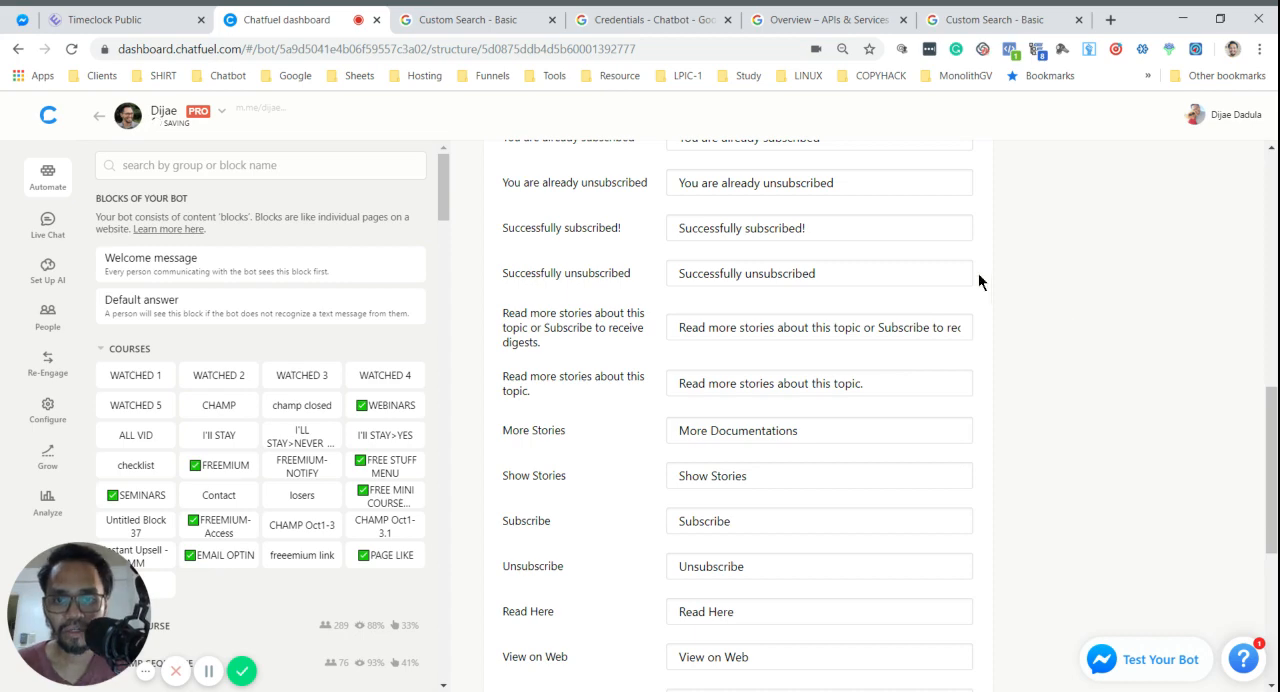
scroll(978, 273, "up", 4)
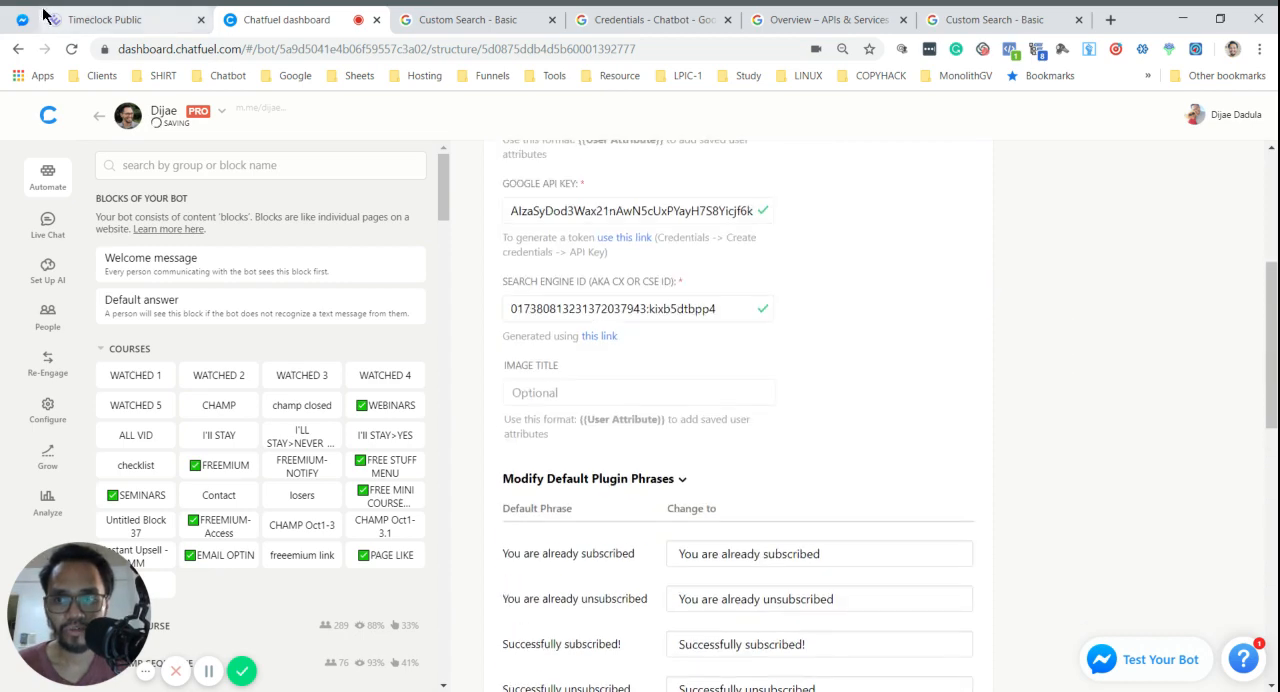
- Switch to Messenger, leave the L4B Course search view and open the conversation with the personal page's bot that uses the search block
left_click(24, 19)
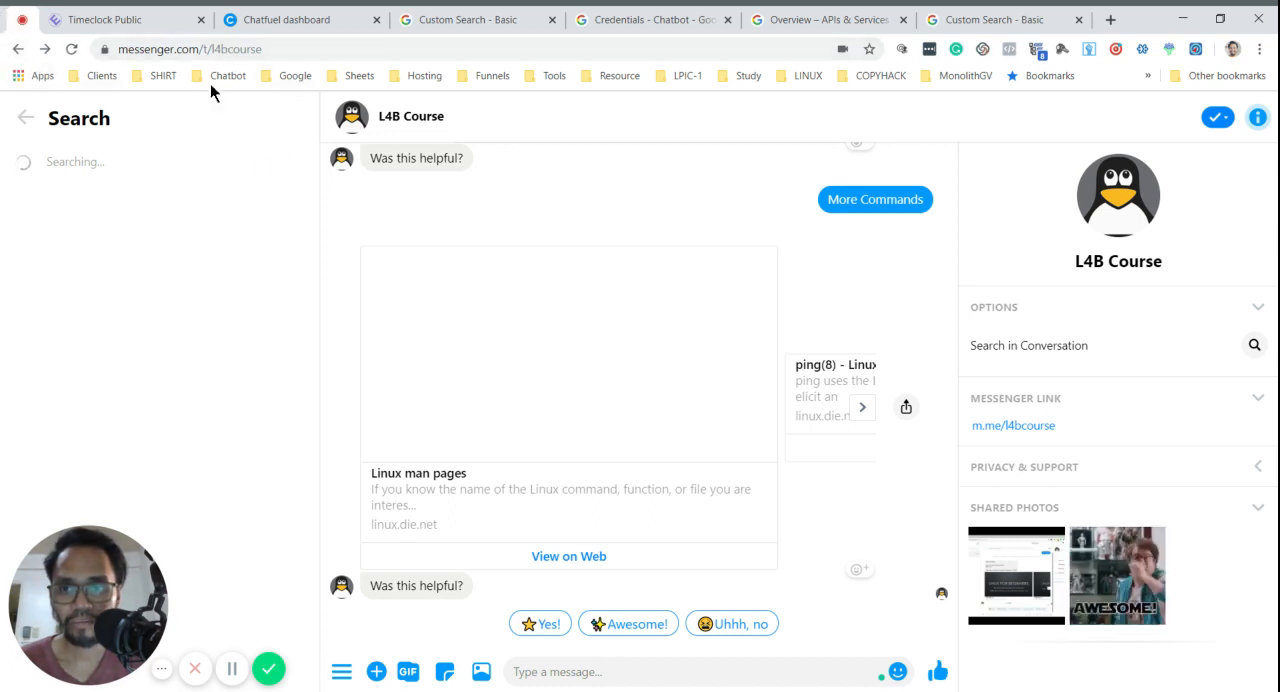
left_click(18, 49)
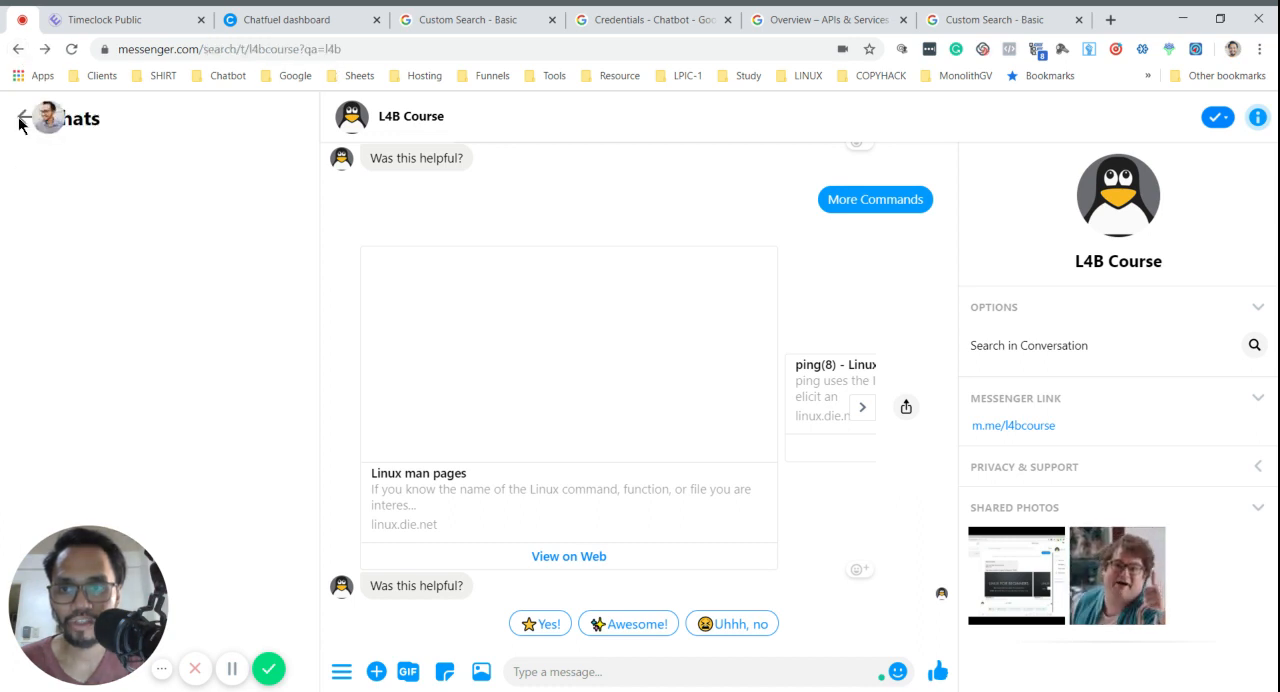
left_click(372, 53)
key("Return")
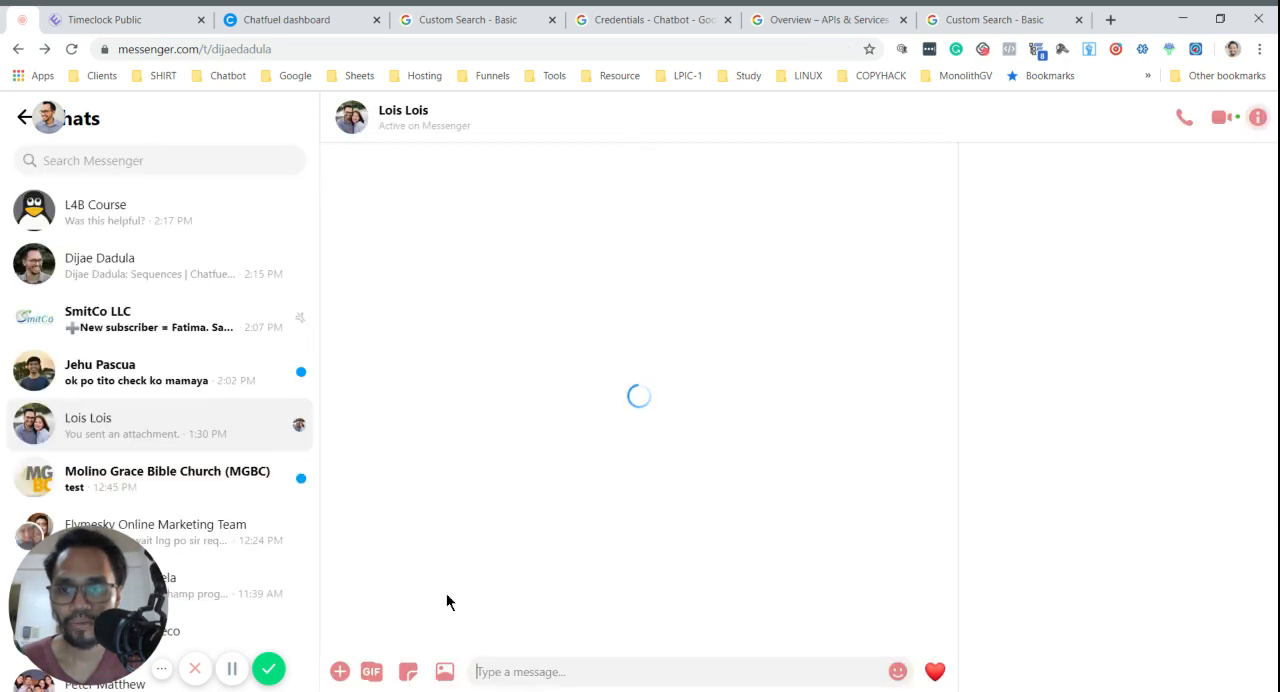
left_click(120, 263)
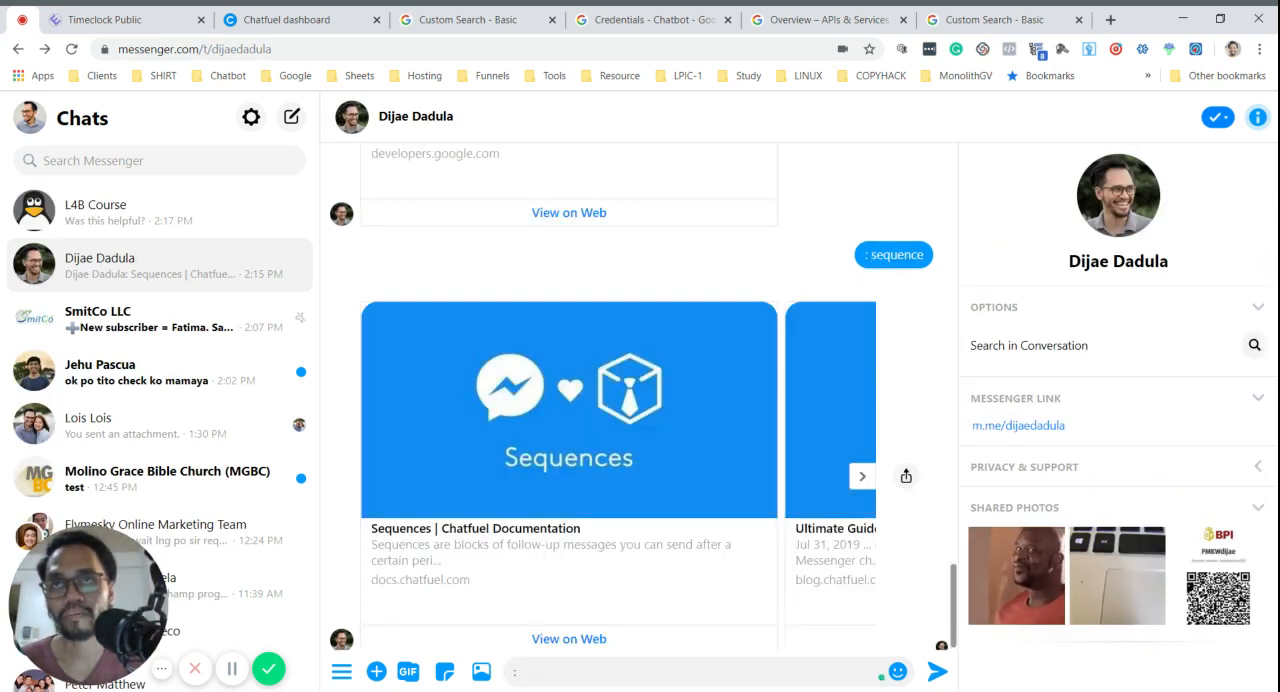
- Send the message ": send to block" to the bot
type("send to")
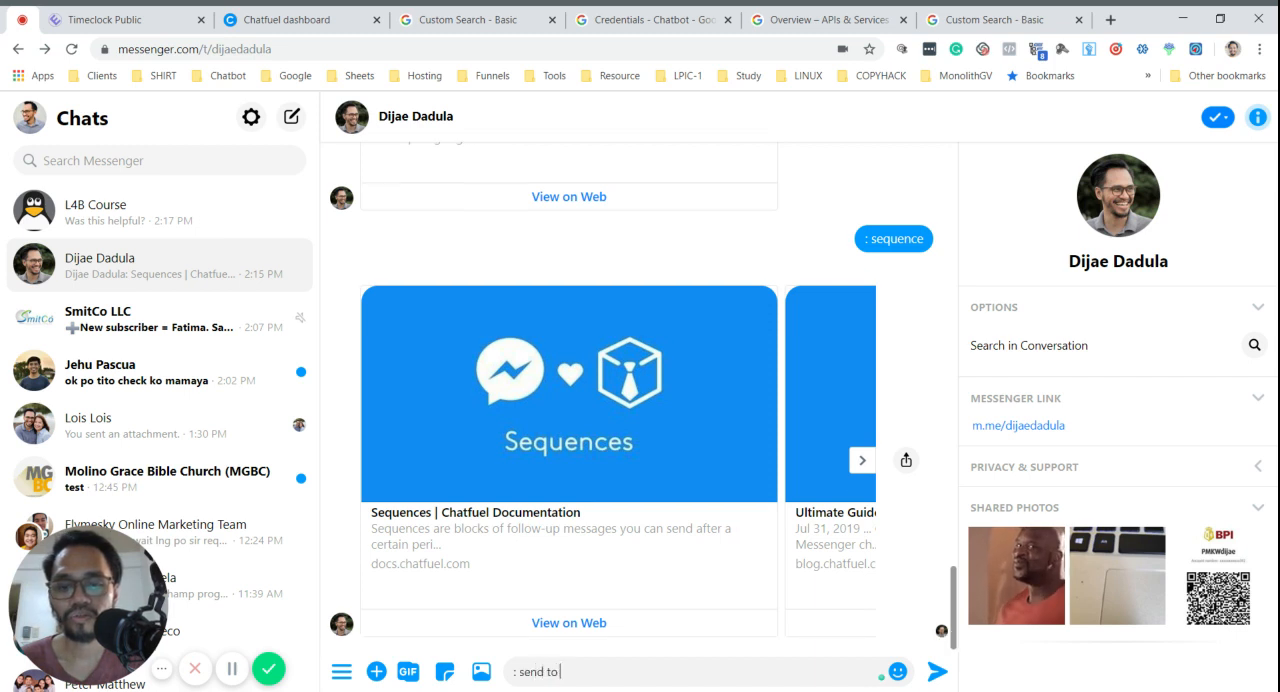
type(" block")
key("Return")
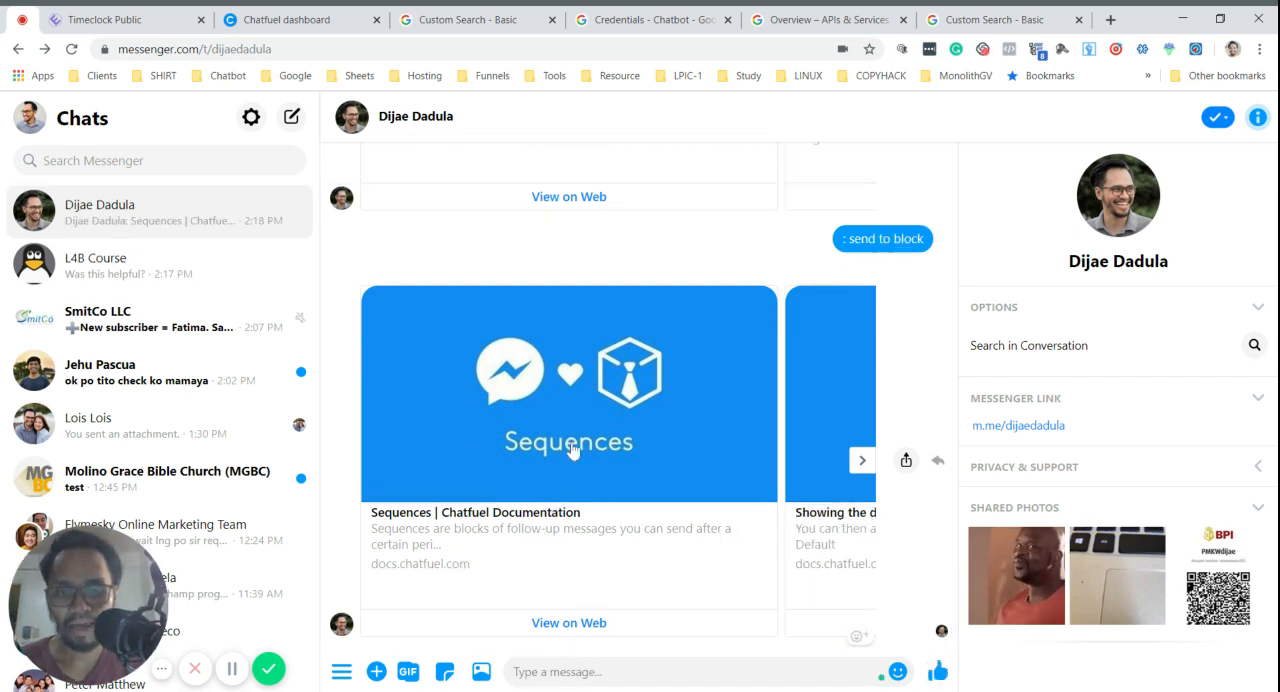
- Browse the ": send to block" result cards through to the last one to check the renamed button
left_click(863, 462)
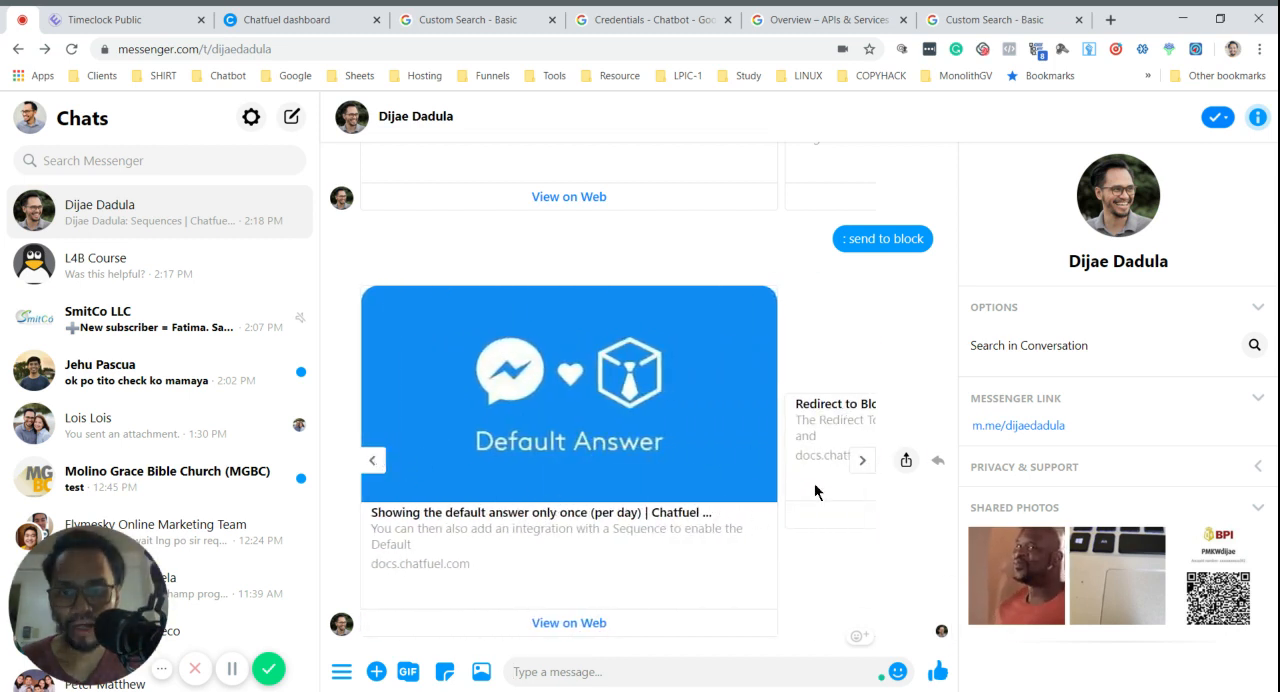
left_click(862, 462)
left_click(866, 464)
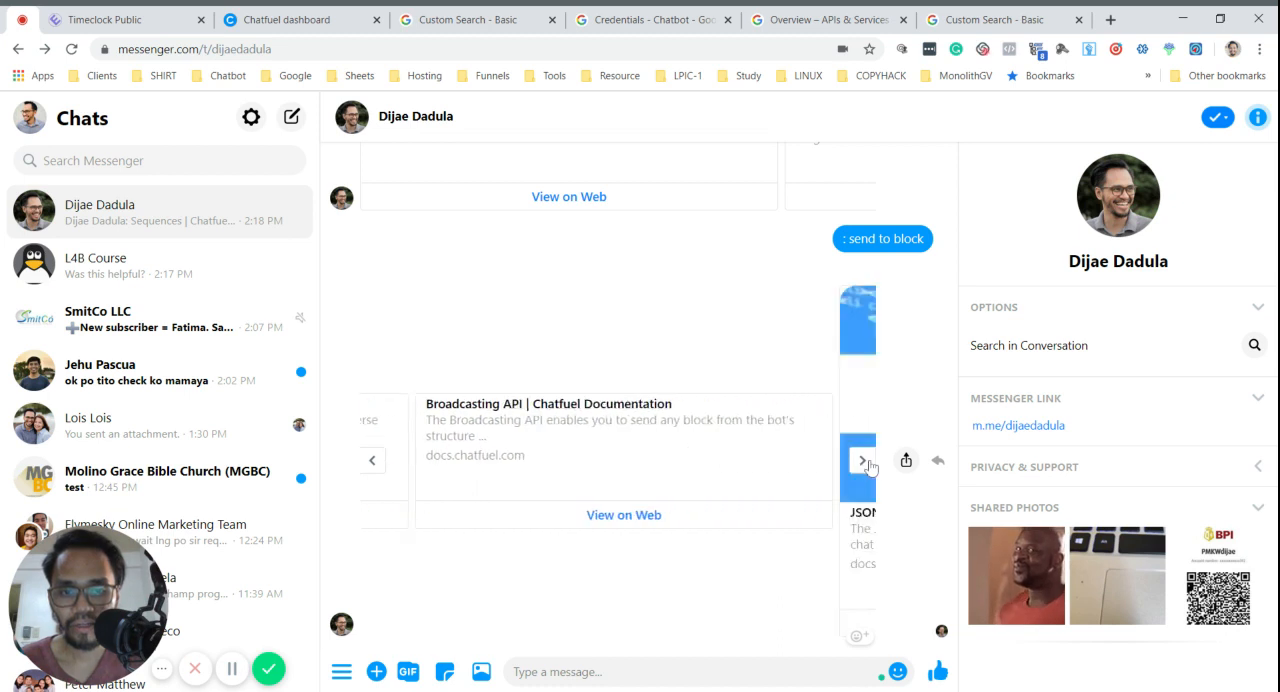
left_click(866, 464)
left_click(866, 464)
left_click(863, 462)
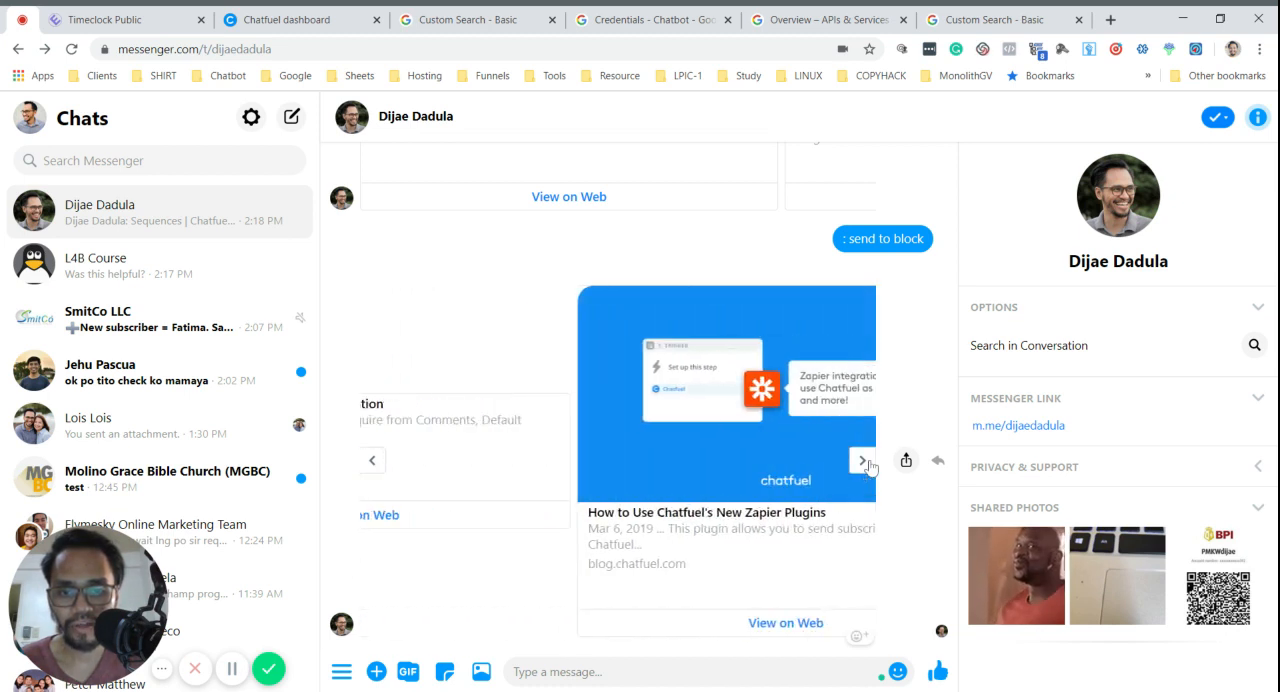
left_click(863, 462)
left_click(863, 462)
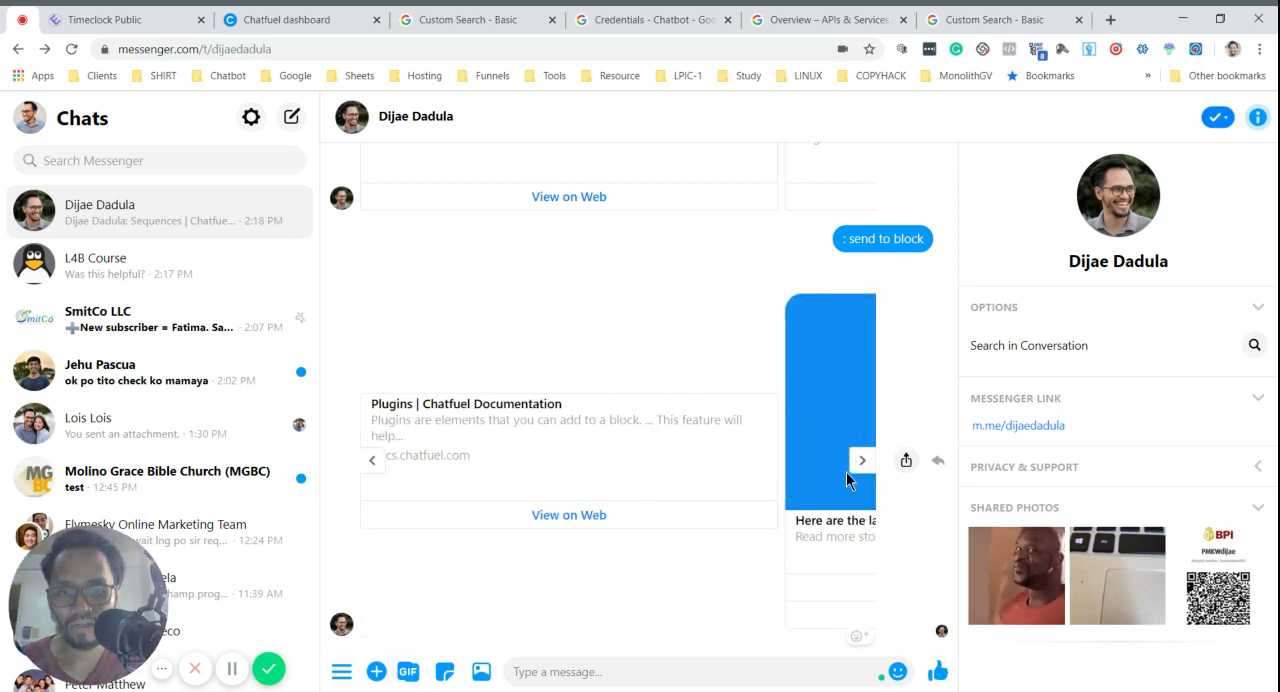
left_click(863, 462)
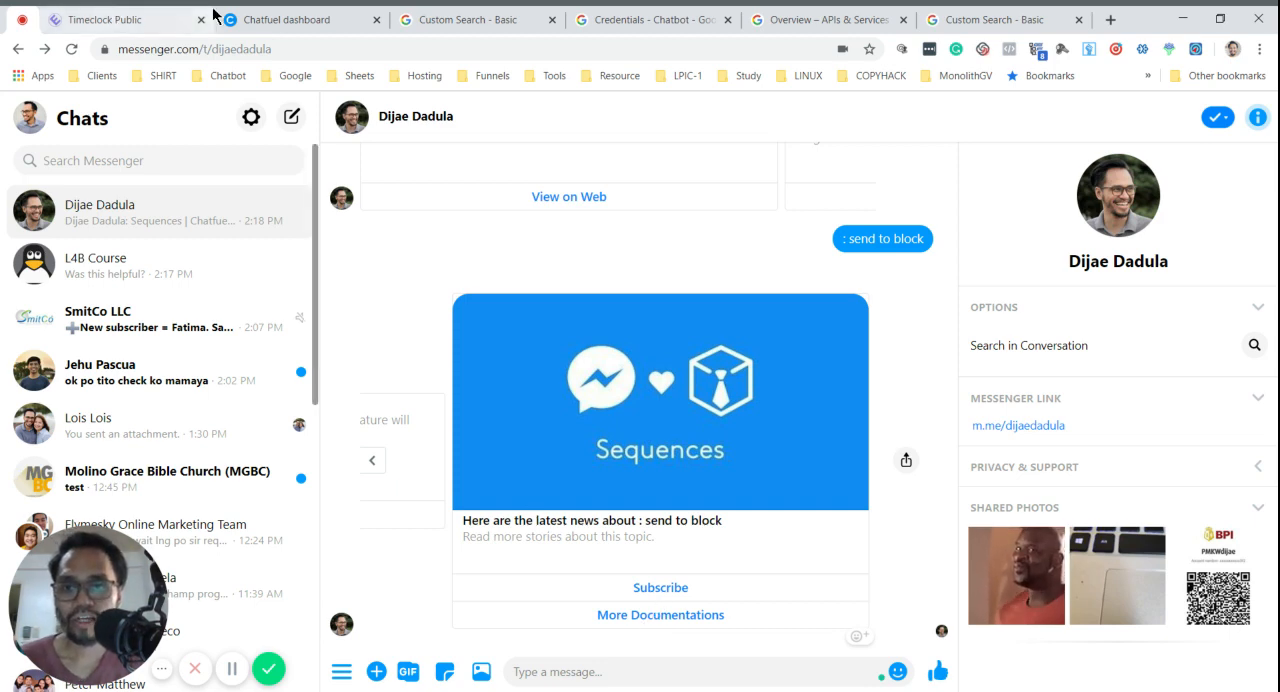
- Switch back to the Chatfuel dashboard and view the search block's main Google Site Search settings
left_click(268, 19)
scroll(1045, 300, "up", 4)
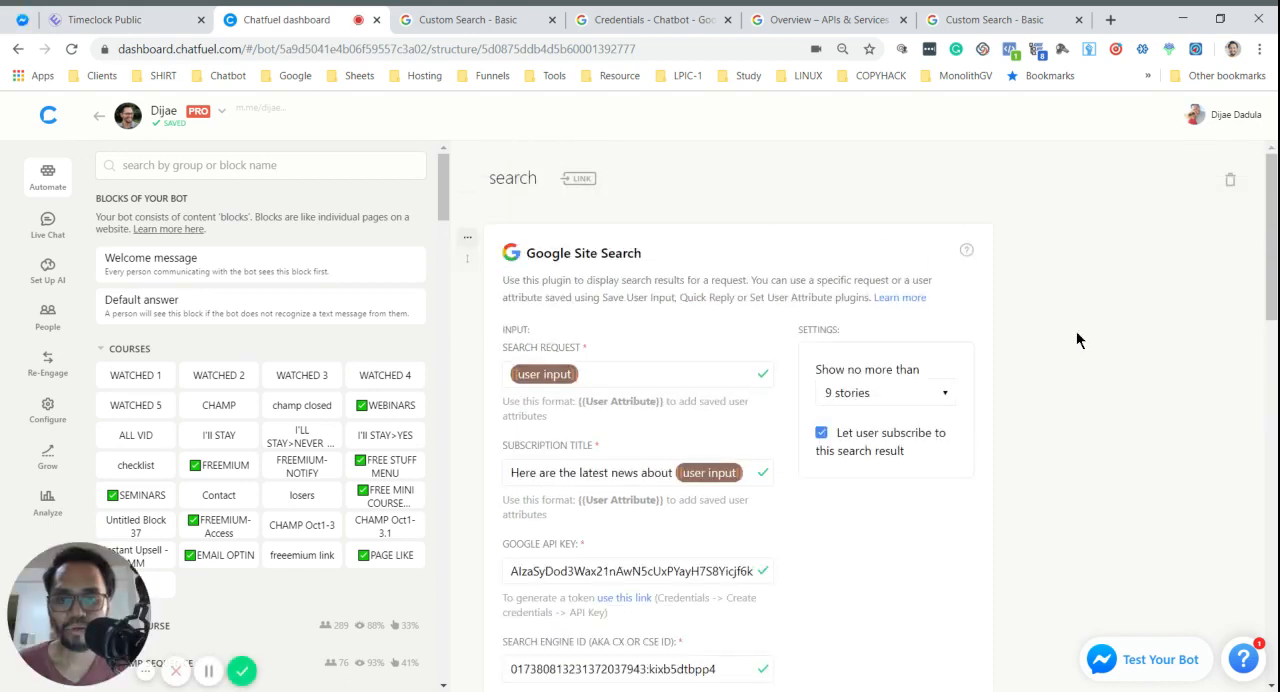